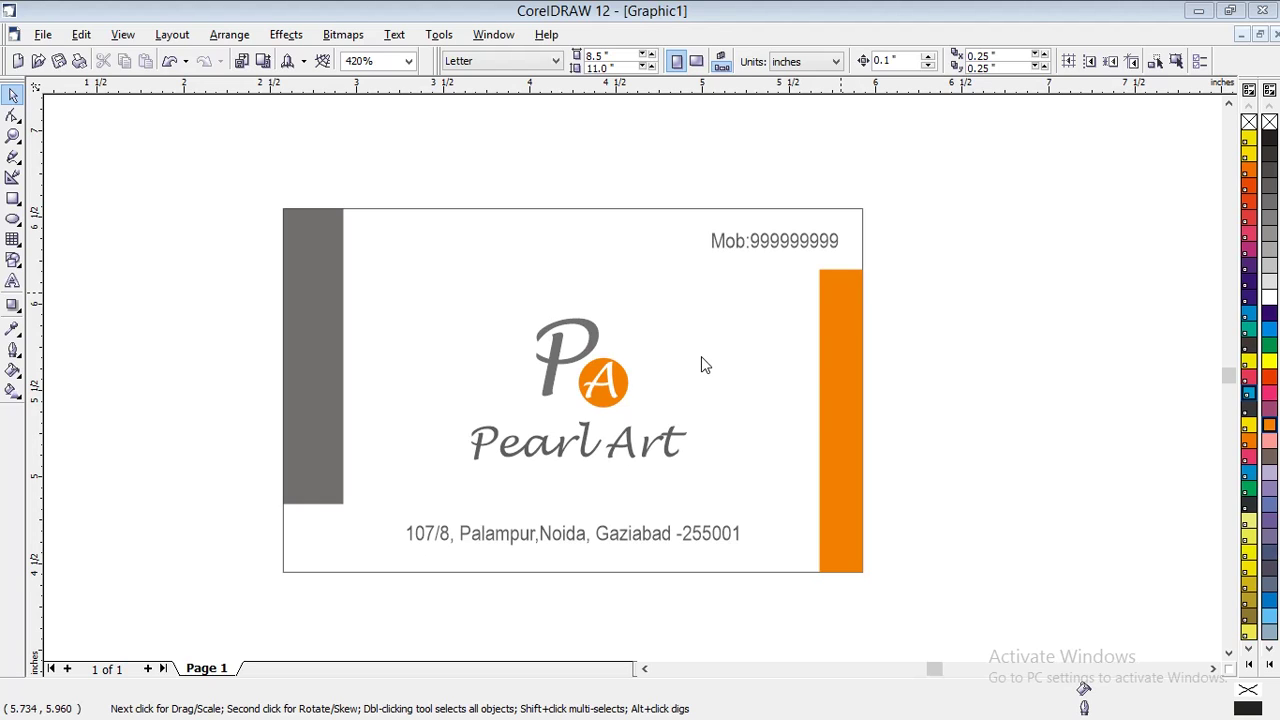
Add a blank Page 2 after Page 1 and show it at full-page zoom
left_click(777, 354)
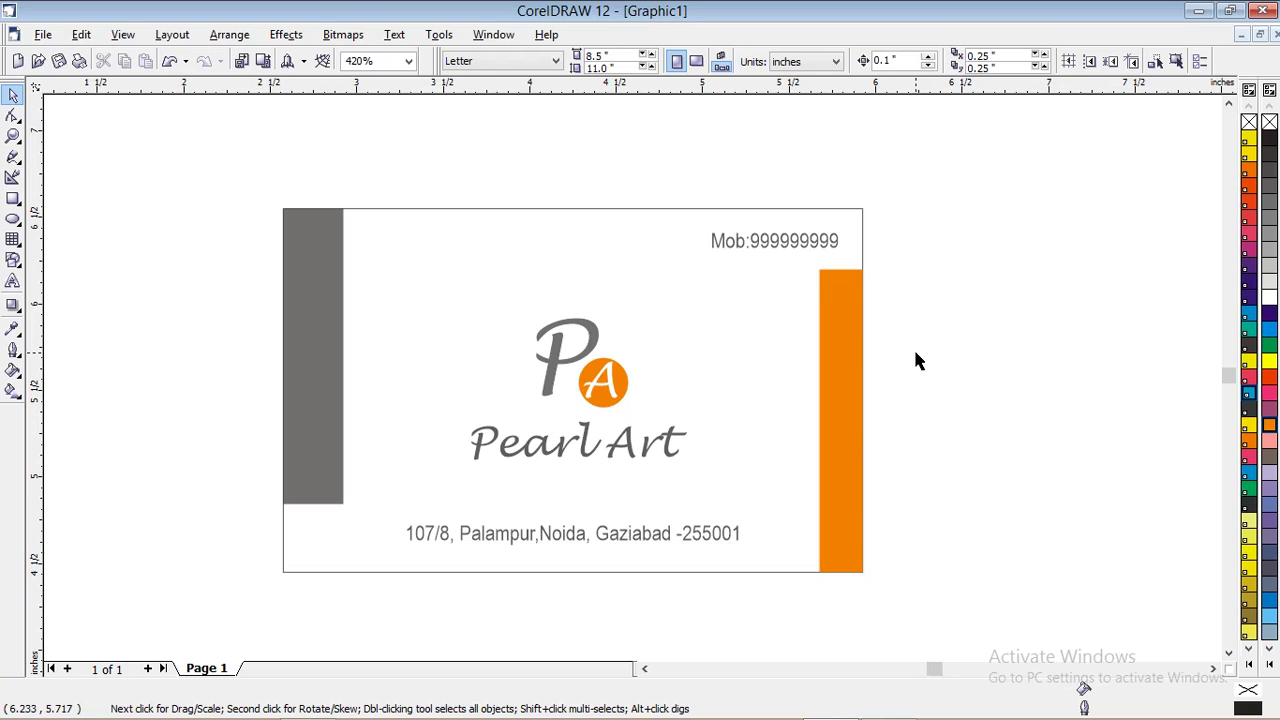
scroll(915, 353, "down", 1)
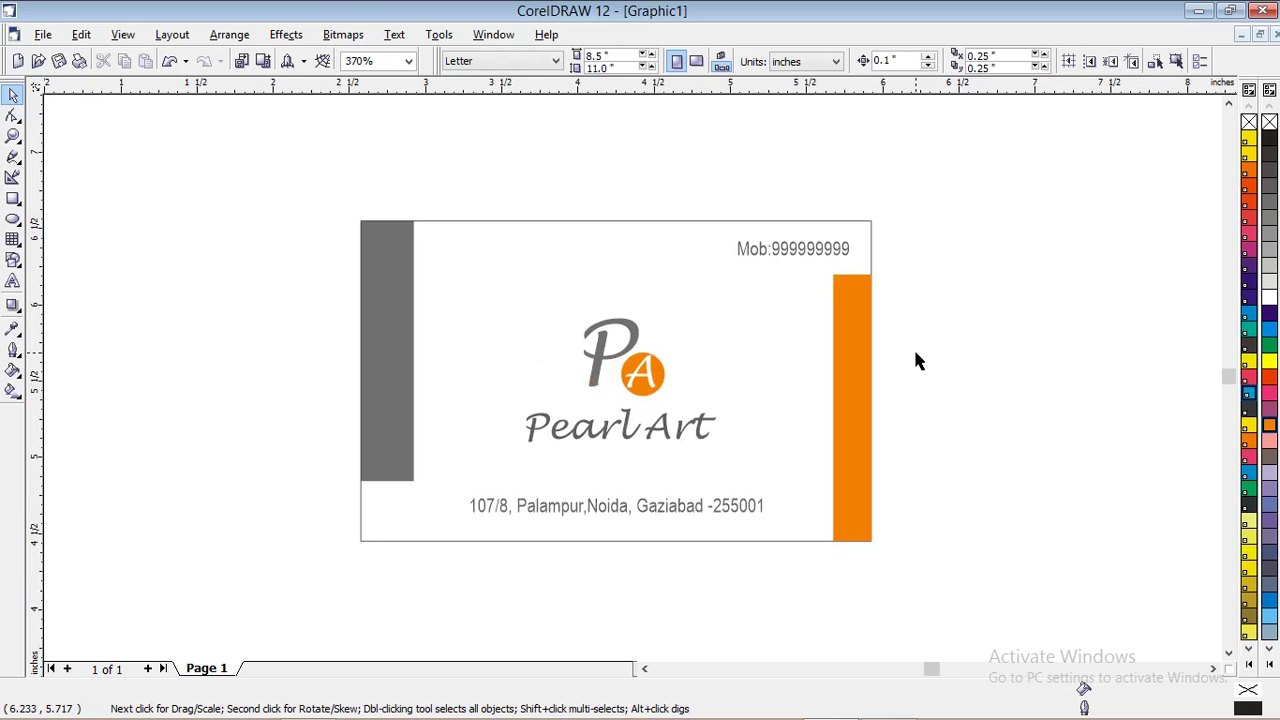
scroll(631, 287, "down", 8)
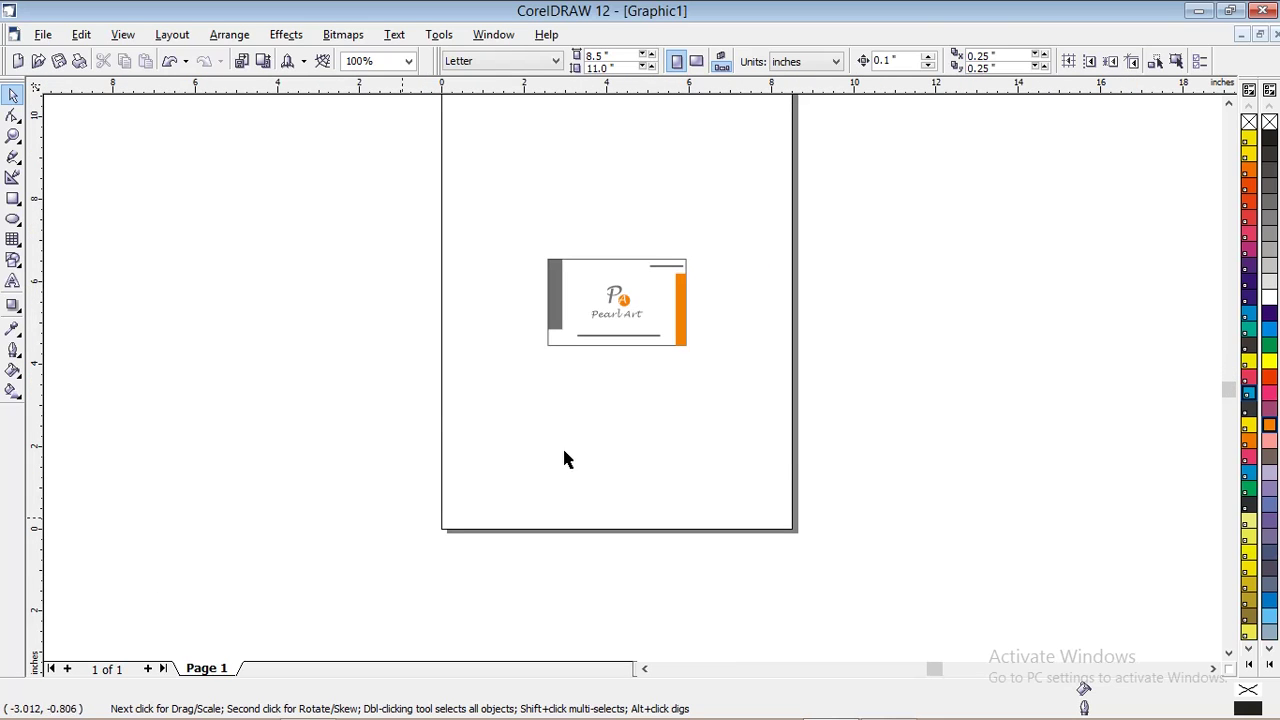
scroll(644, 302, "up", 6)
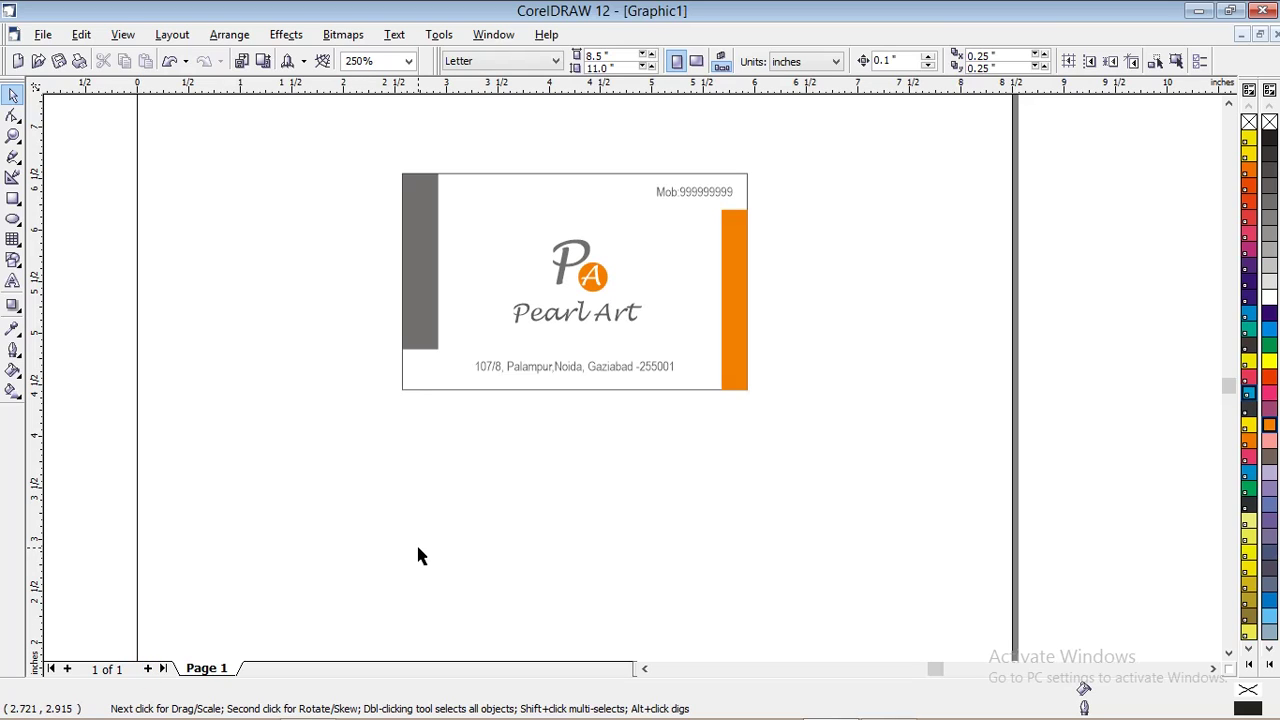
left_click(148, 669)
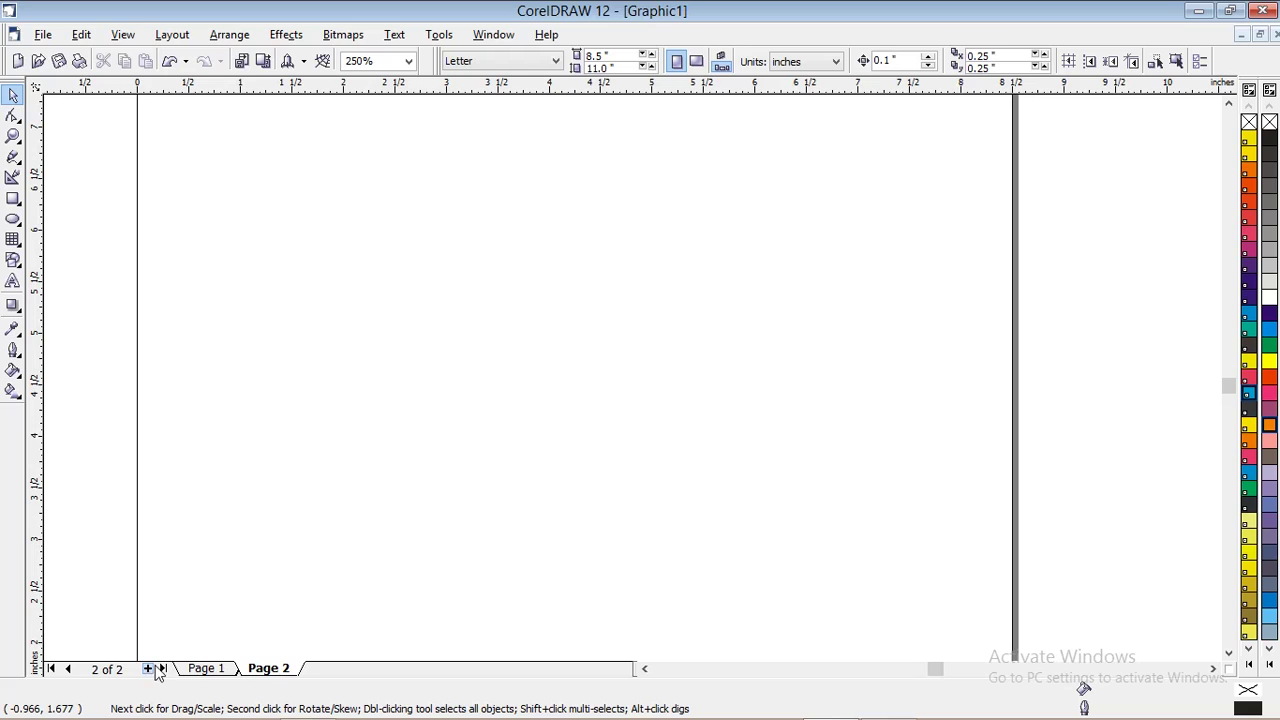
left_click(207, 672)
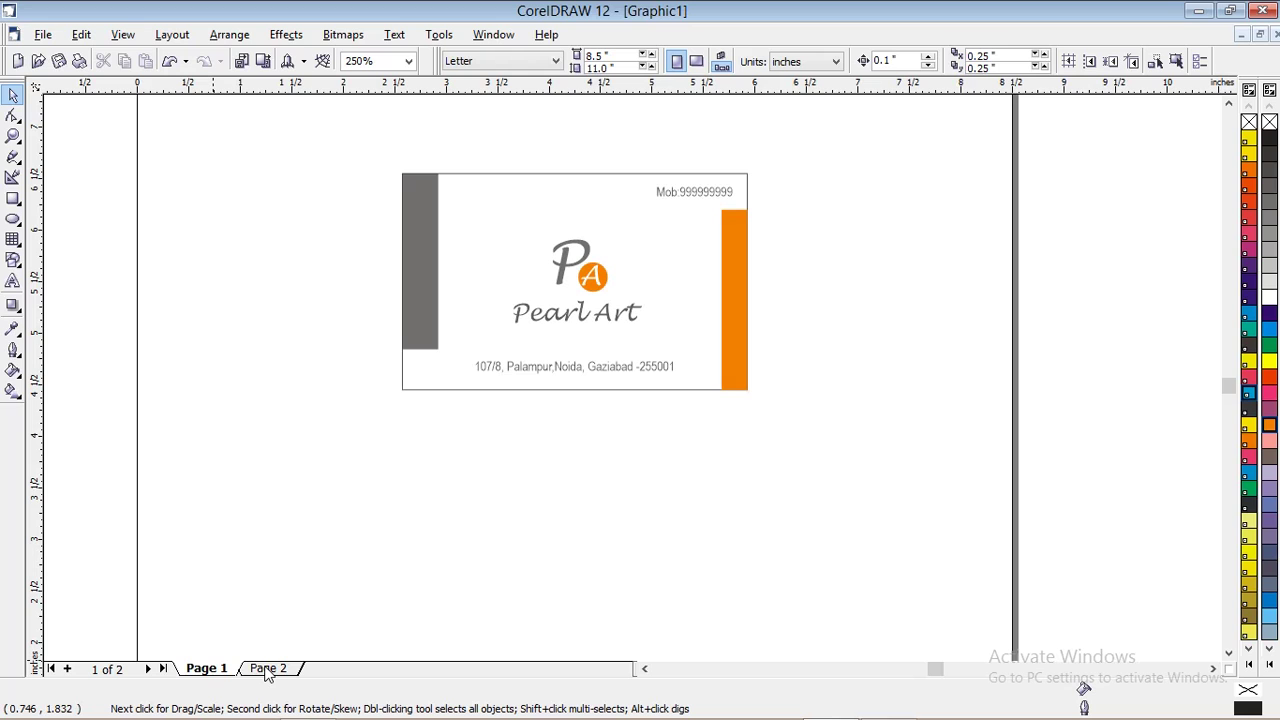
left_click(268, 670)
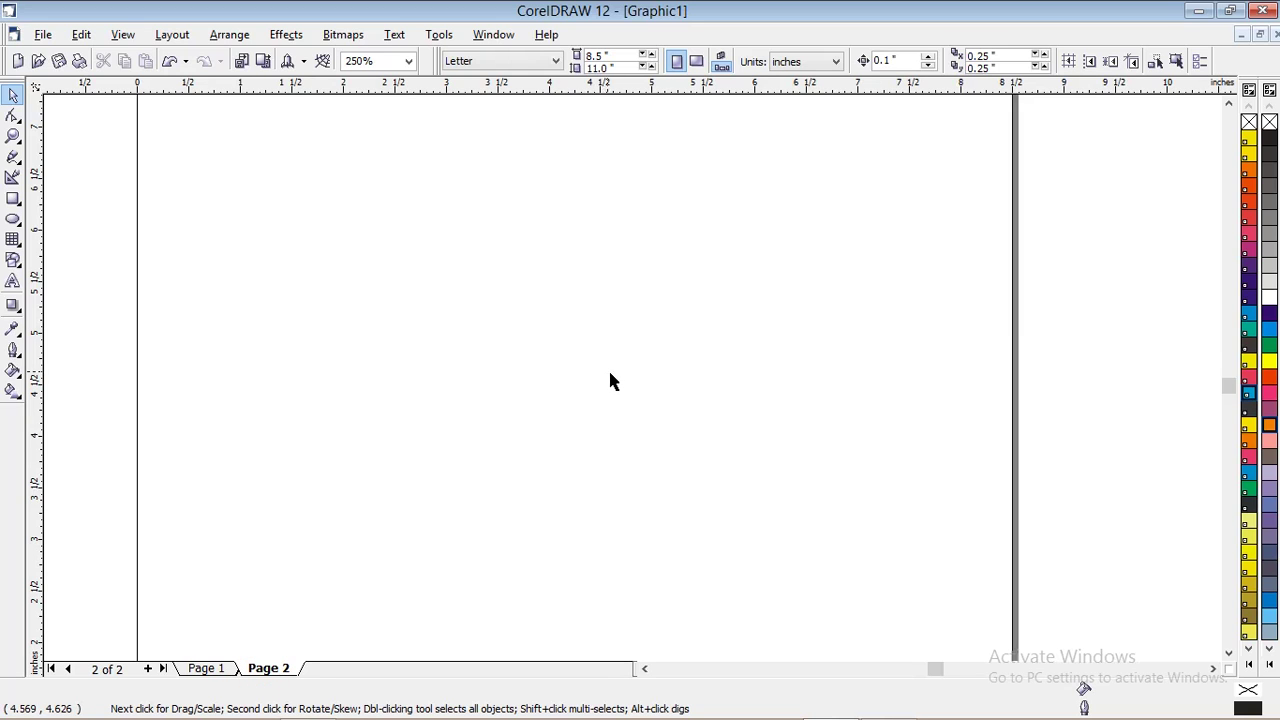
key("shift+F4")
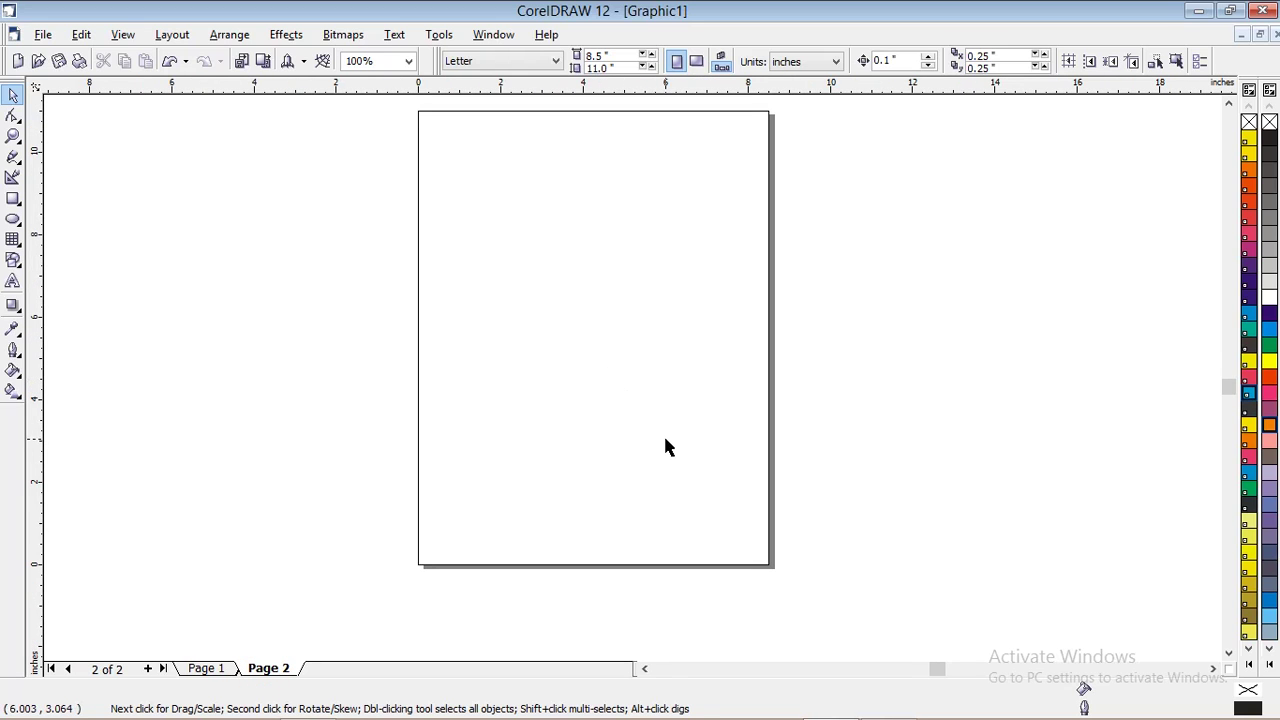
Draw a rectangle in the upper part of Page 2 with the Rectangle Tool
left_click(12, 200)
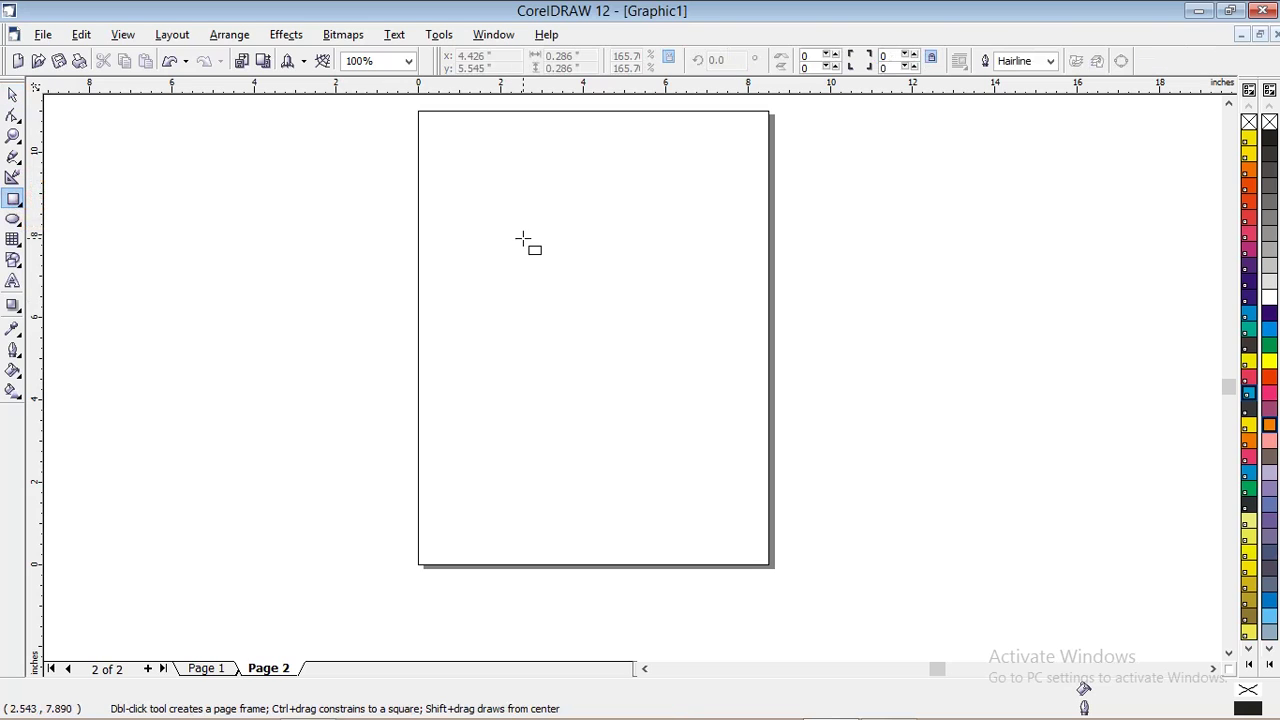
left_click_drag(523, 230, 664, 318)
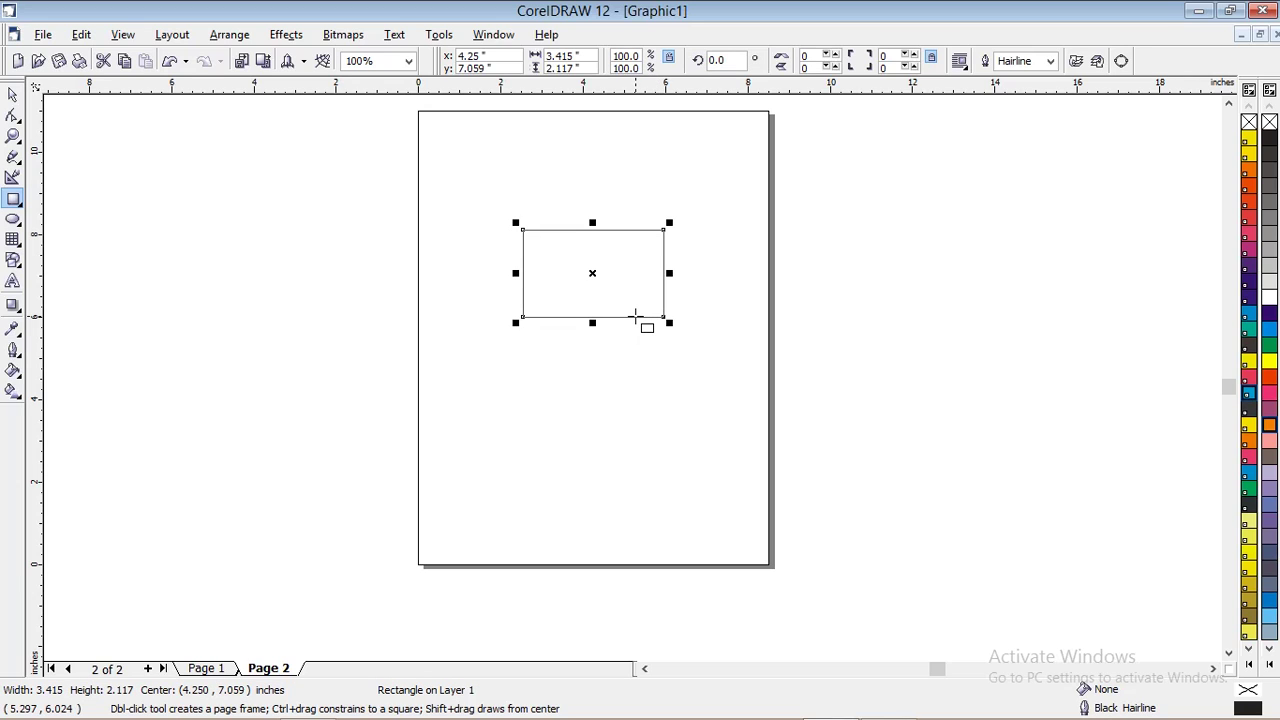
scroll(700, 277, "up", 1)
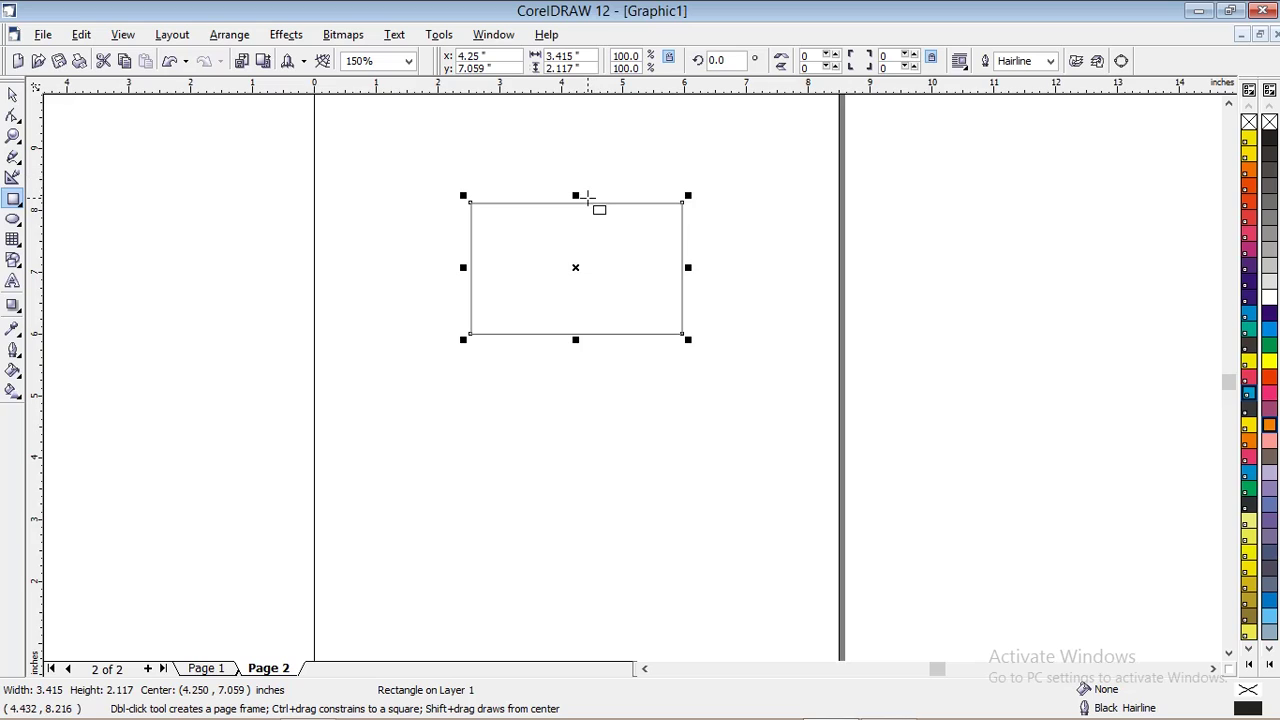
scroll(588, 196, "up", 1)
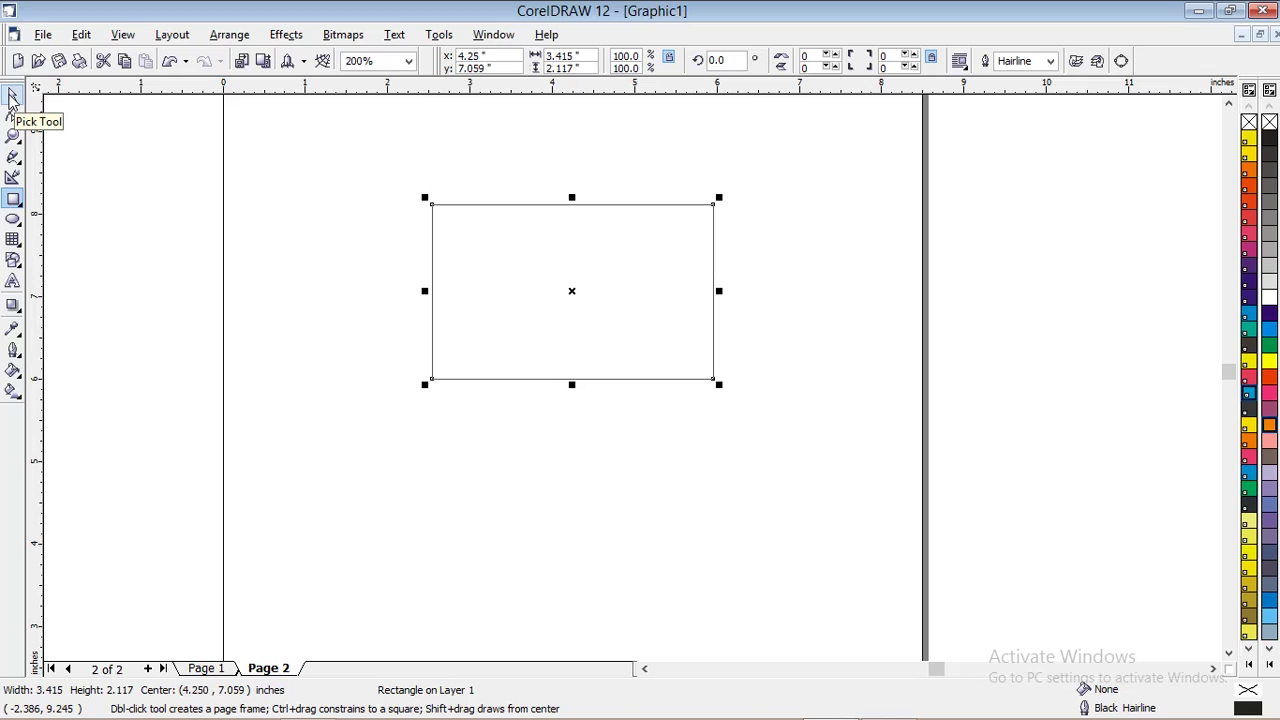
left_click(13, 96)
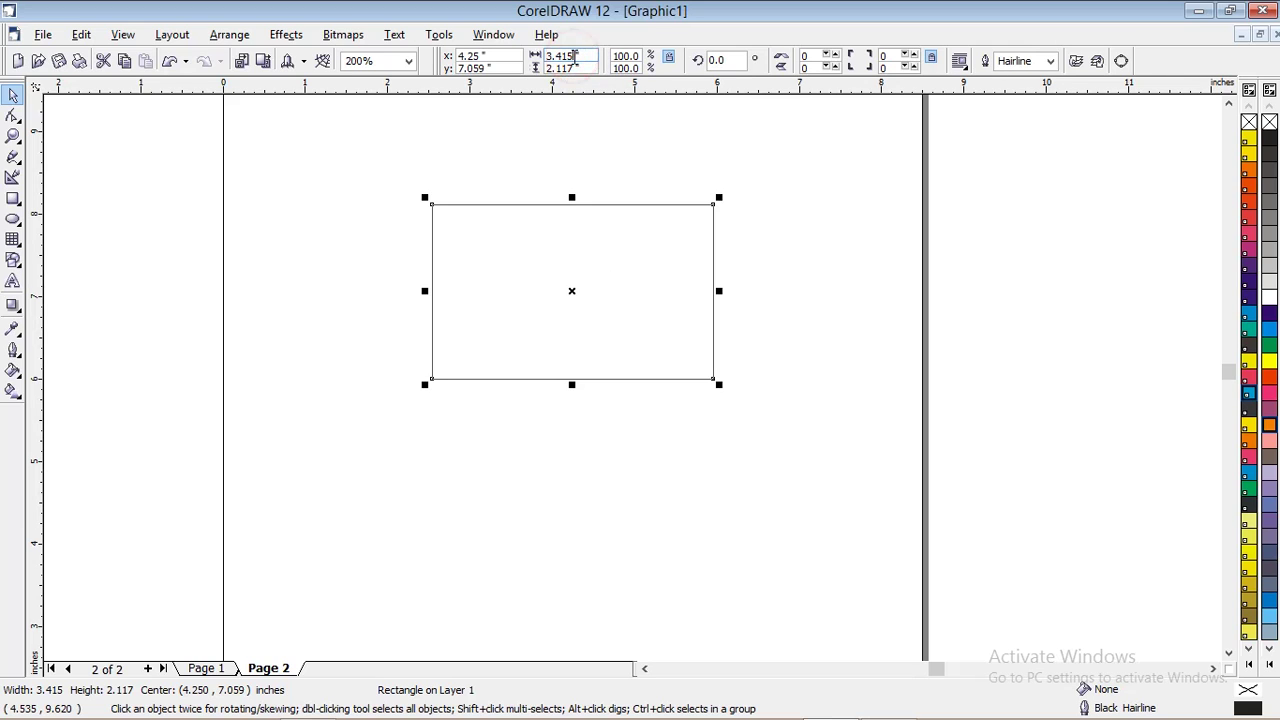
Resize the rectangle to 3.35 inches wide by 2.1 inches high
left_click_drag(577, 56, 546, 56)
type("3")
type(".1")
type("35")
key("Return")
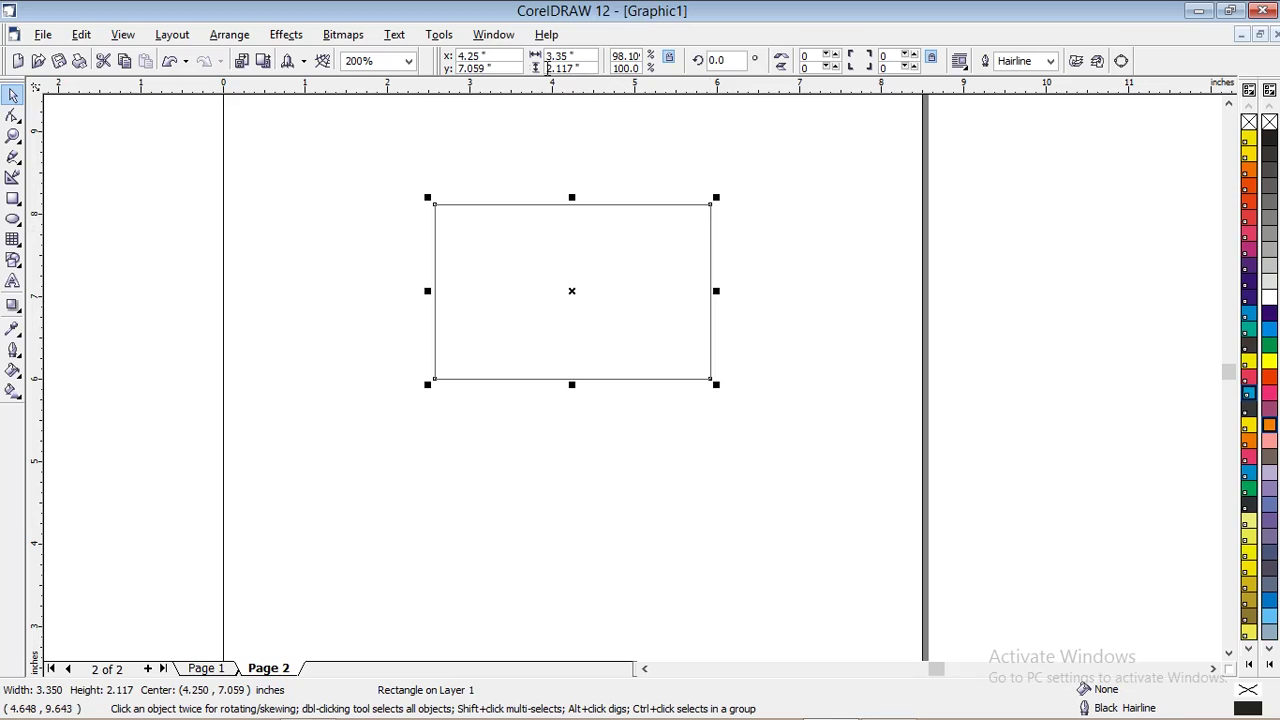
double_click(552, 67)
type("2.1")
key("Return")
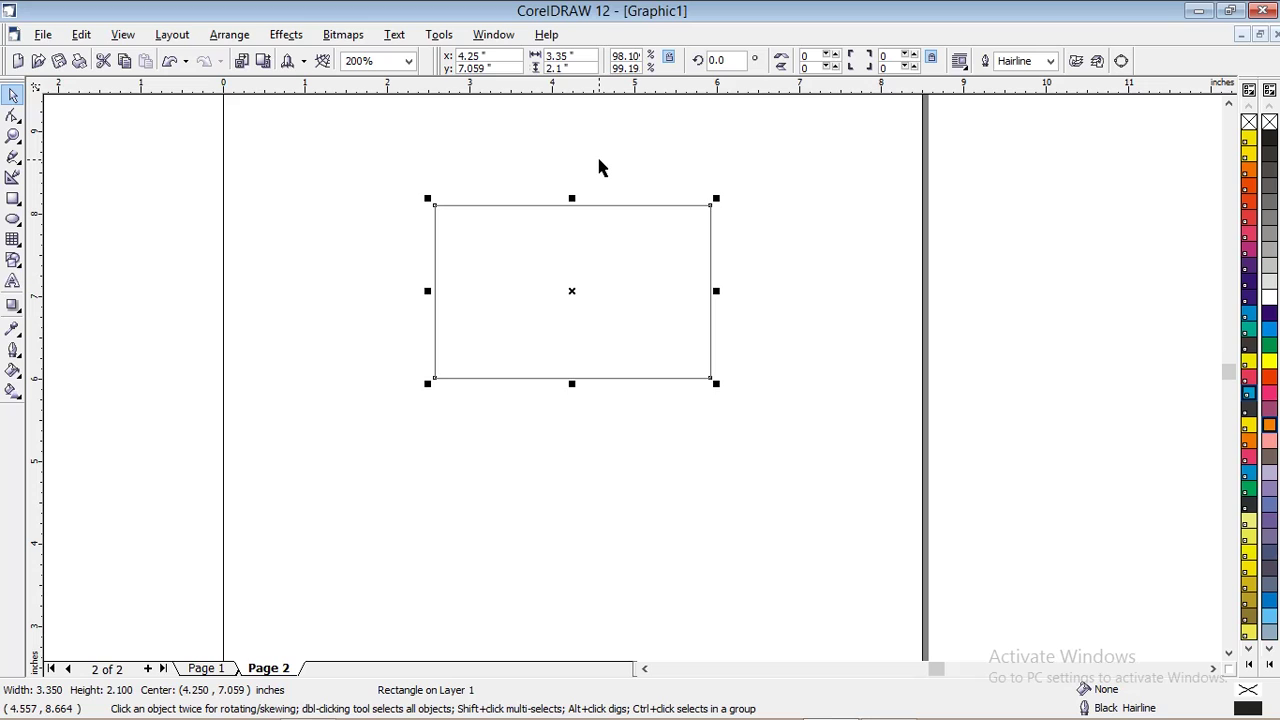
left_click(395, 166)
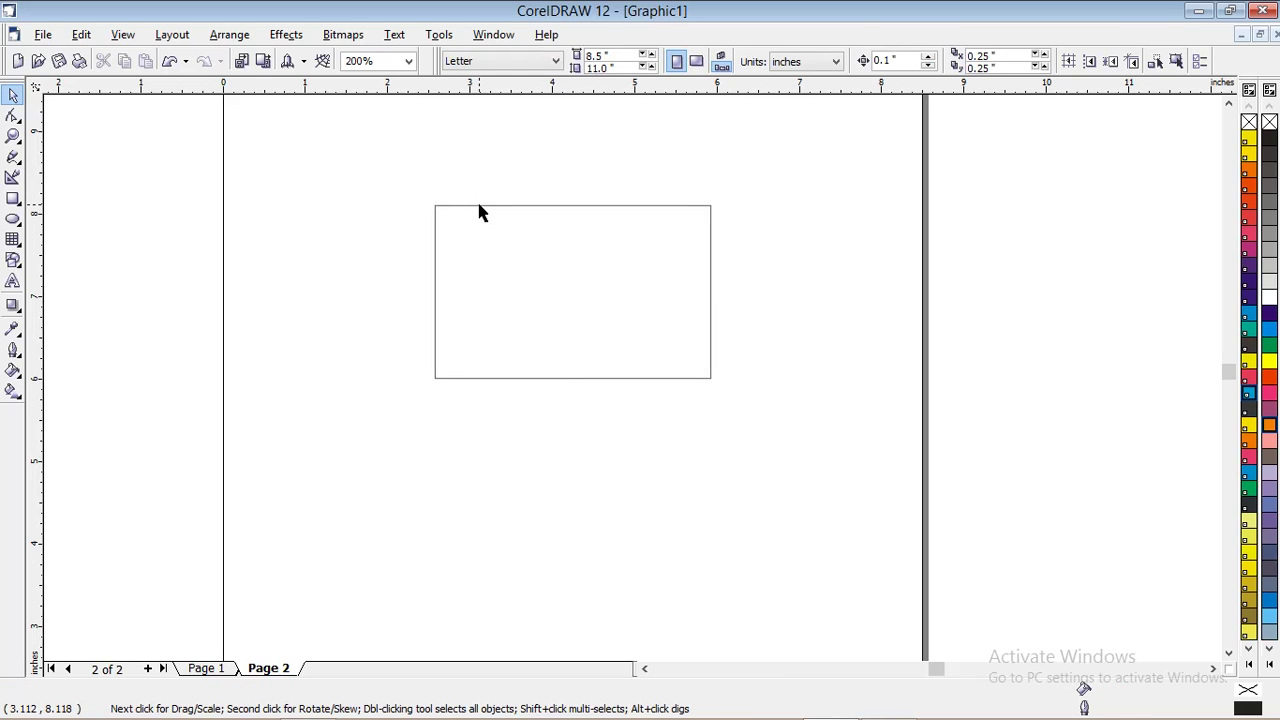
Type the artistic text 'PA' just above the rectangle on Page 2
left_click(477, 206)
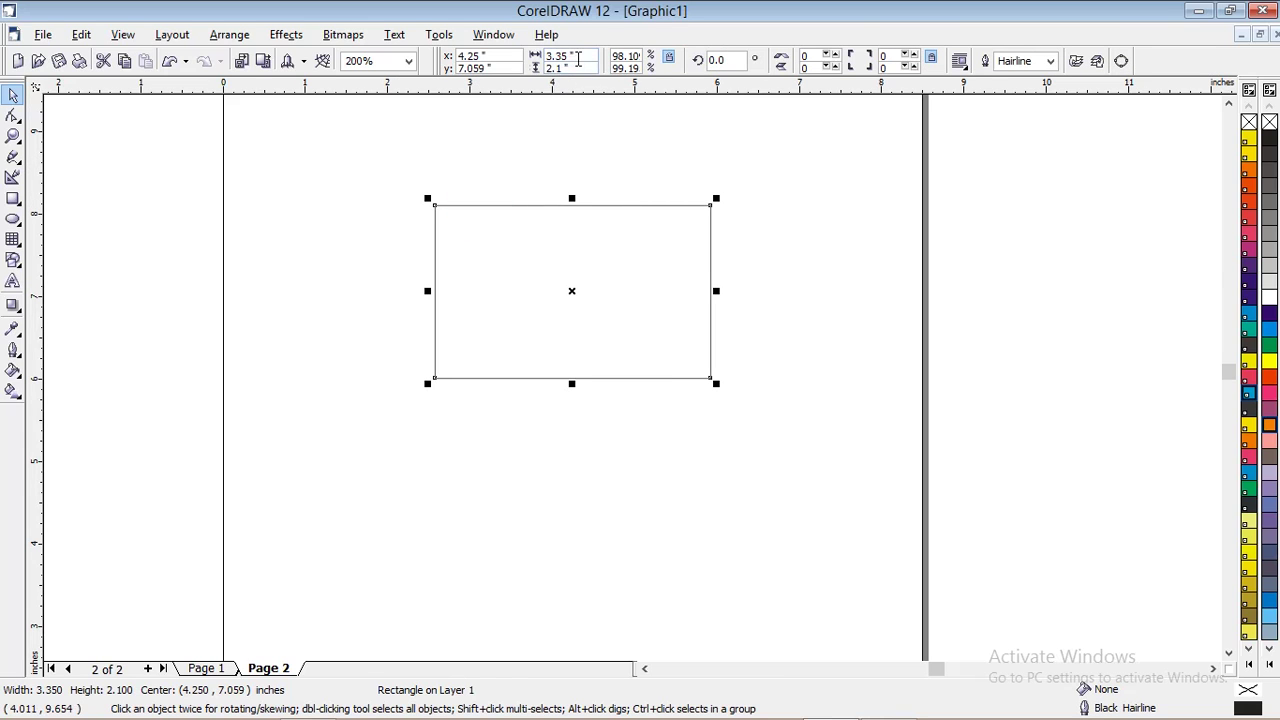
left_click(757, 284)
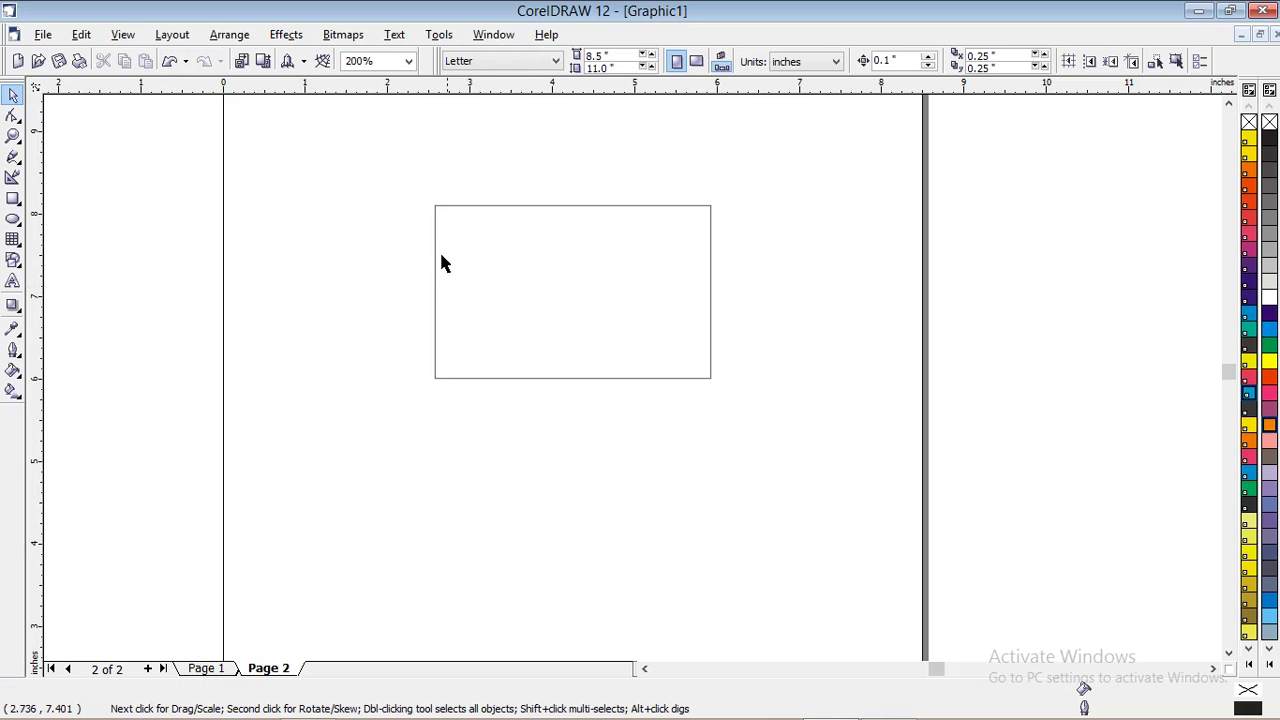
scroll(413, 214, "up", 1)
scroll(420, 213, "up", 1)
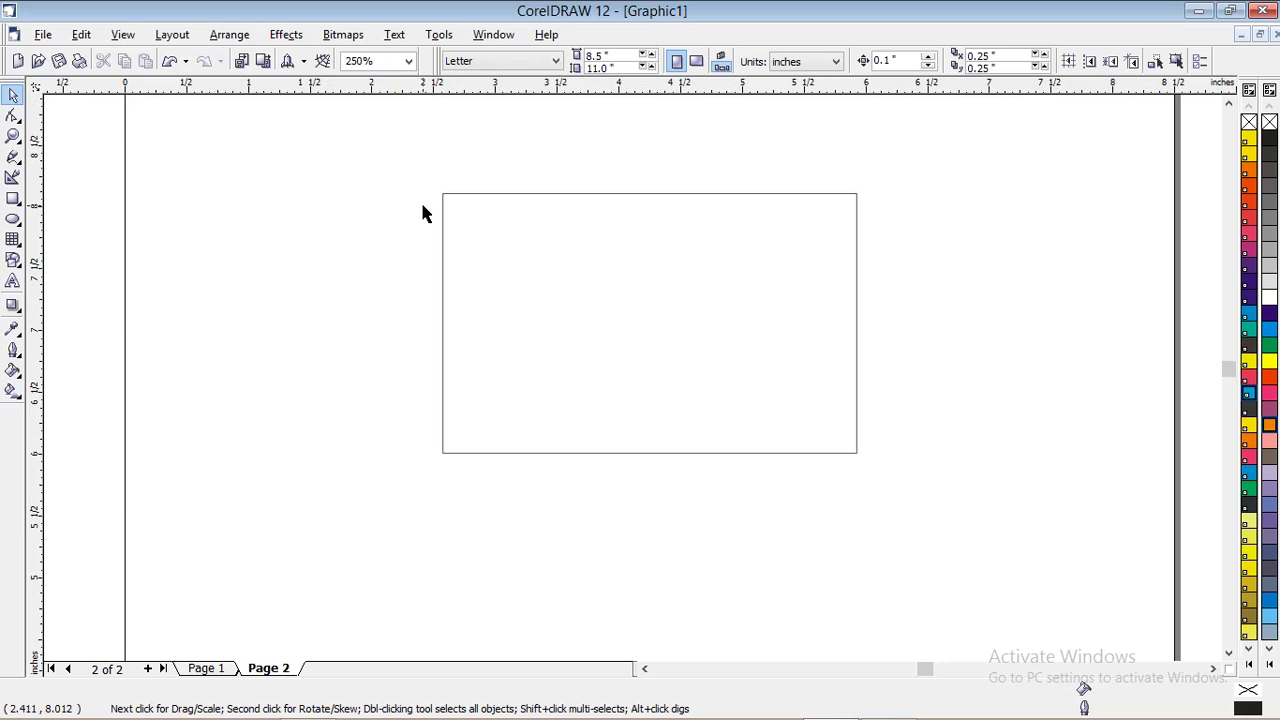
left_click(12, 284)
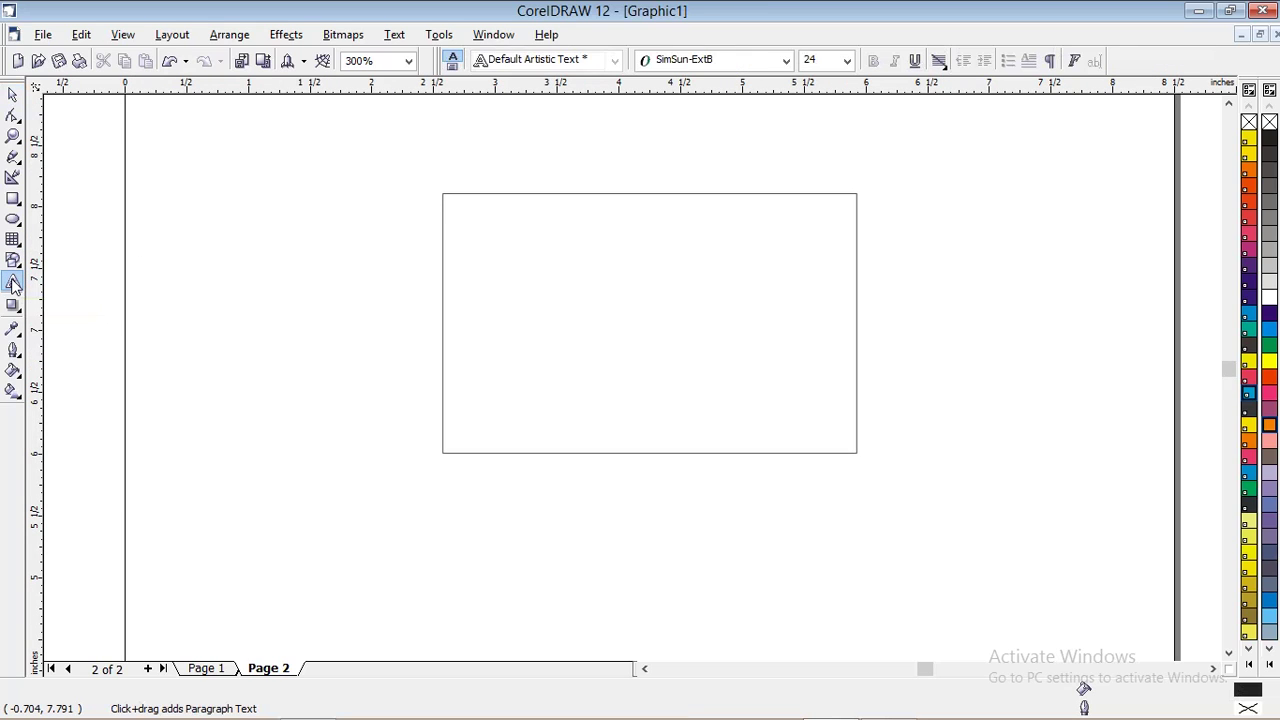
left_click(558, 160)
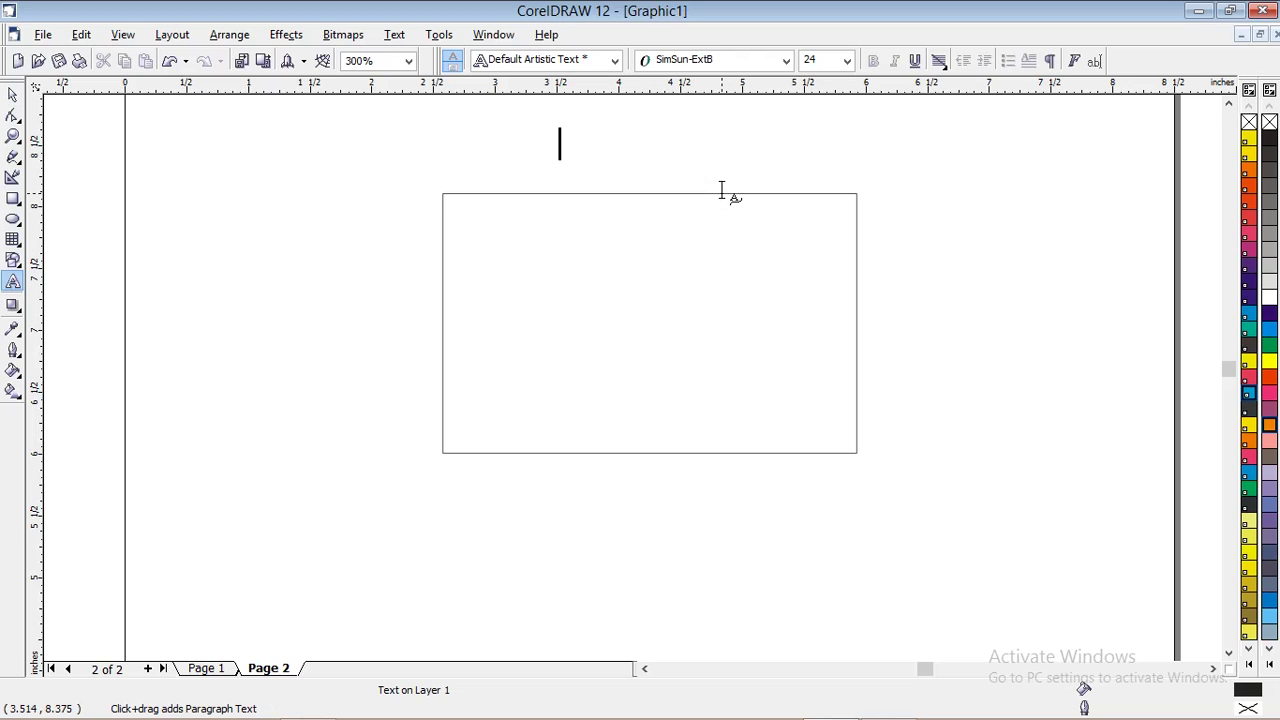
type("P")
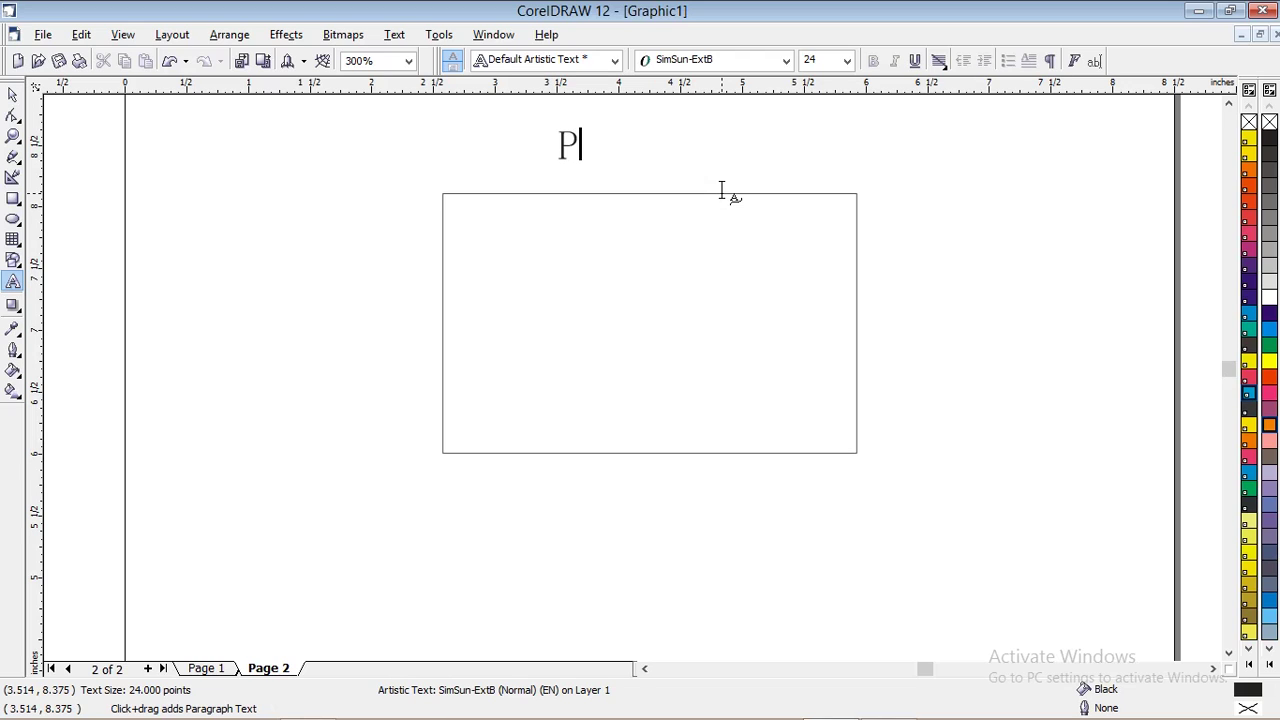
type("A")
key("Escape")
Shift the PA text to the right, keeping it above the rectangle
left_click(12, 94)
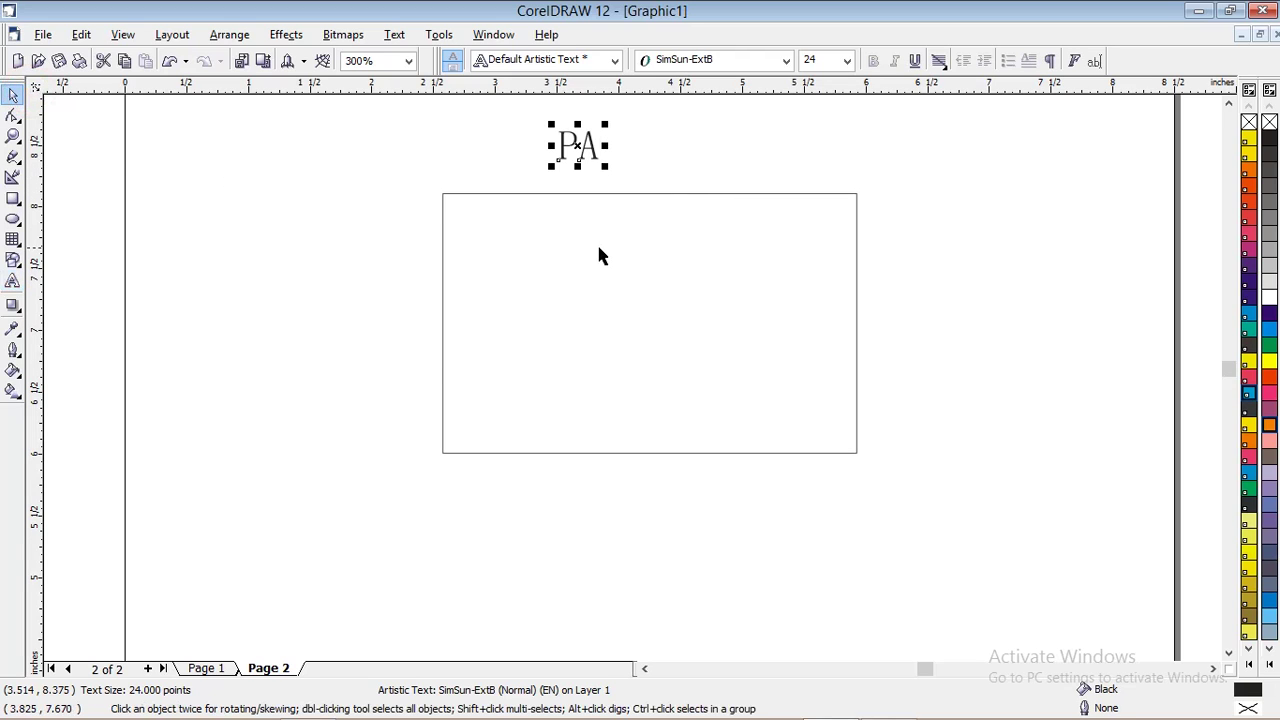
left_click_drag(594, 155, 651, 172)
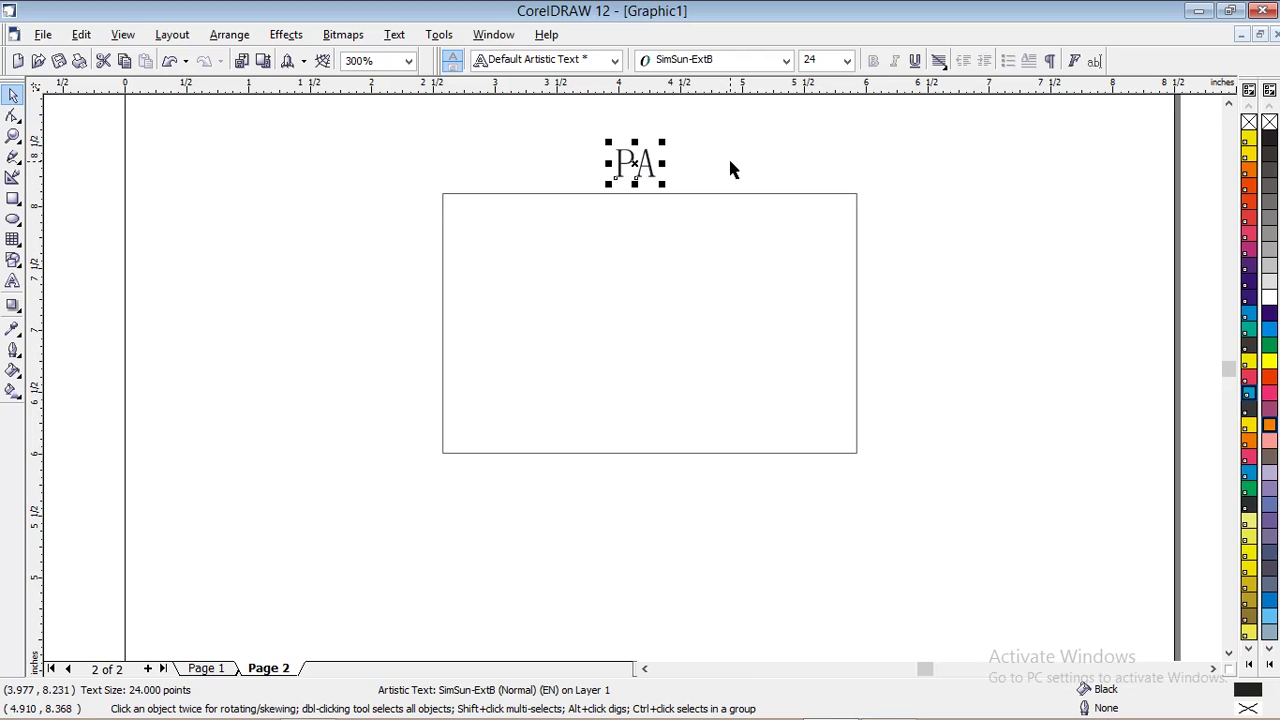
left_click(786, 60)
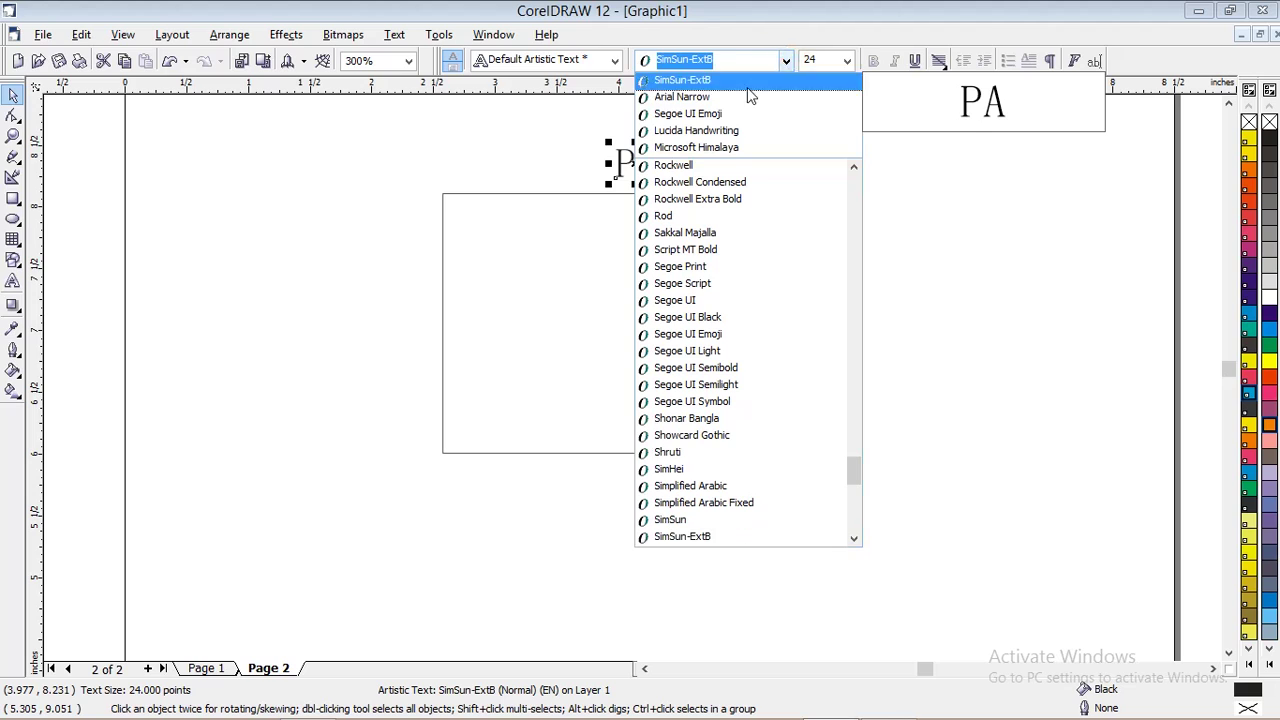
Set PA to Lucida Handwriting, centre it in the rectangle, and check the Page 1 logo's P size
left_click(728, 134)
left_click_drag(665, 163, 668, 303)
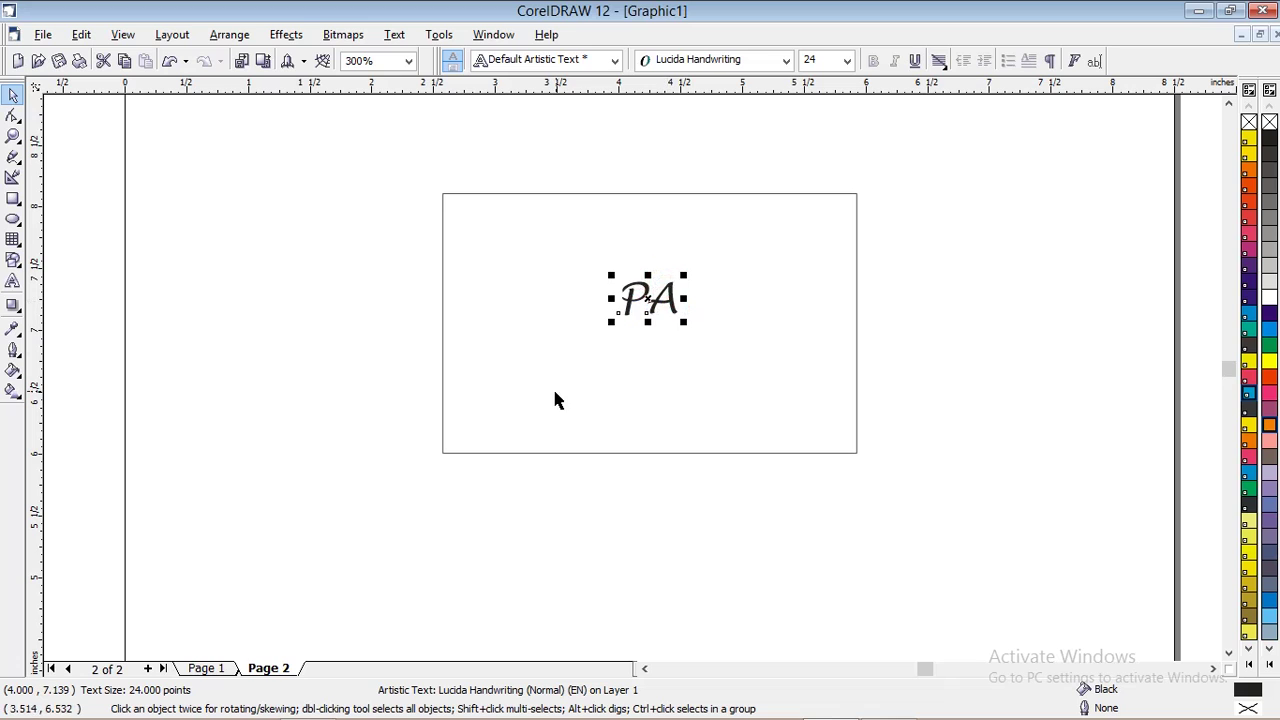
left_click(208, 669)
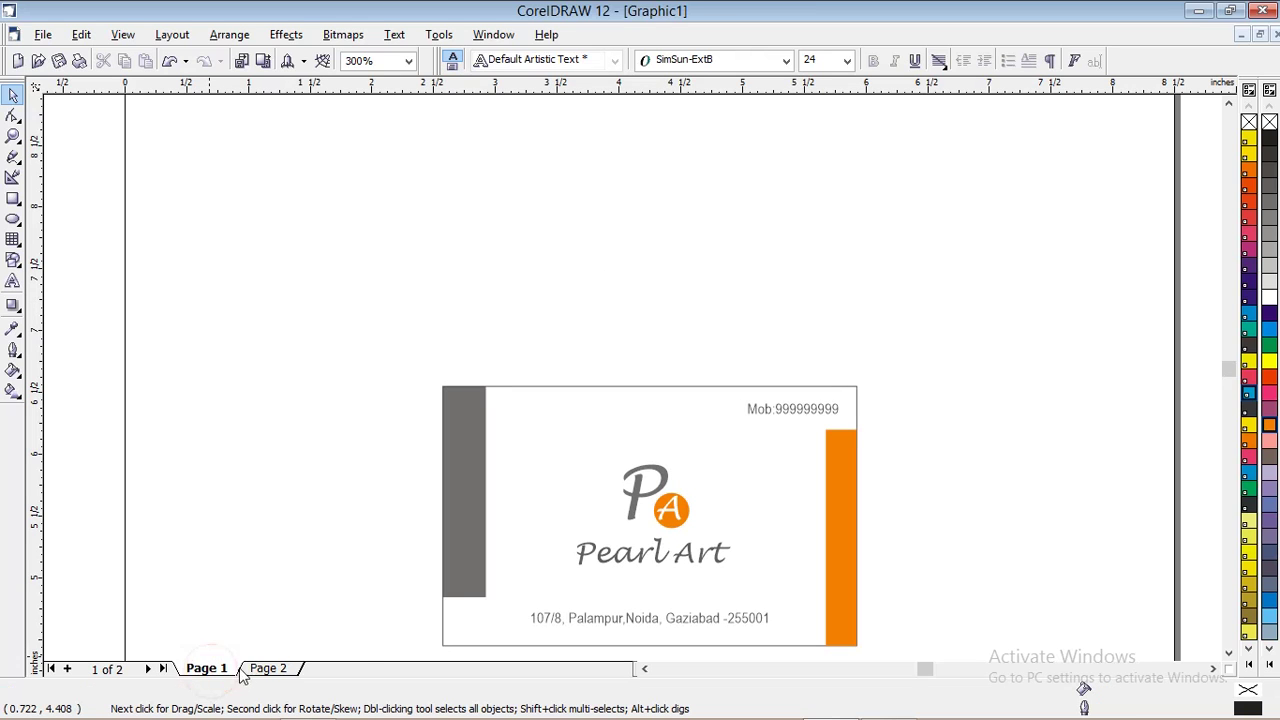
left_click(668, 490)
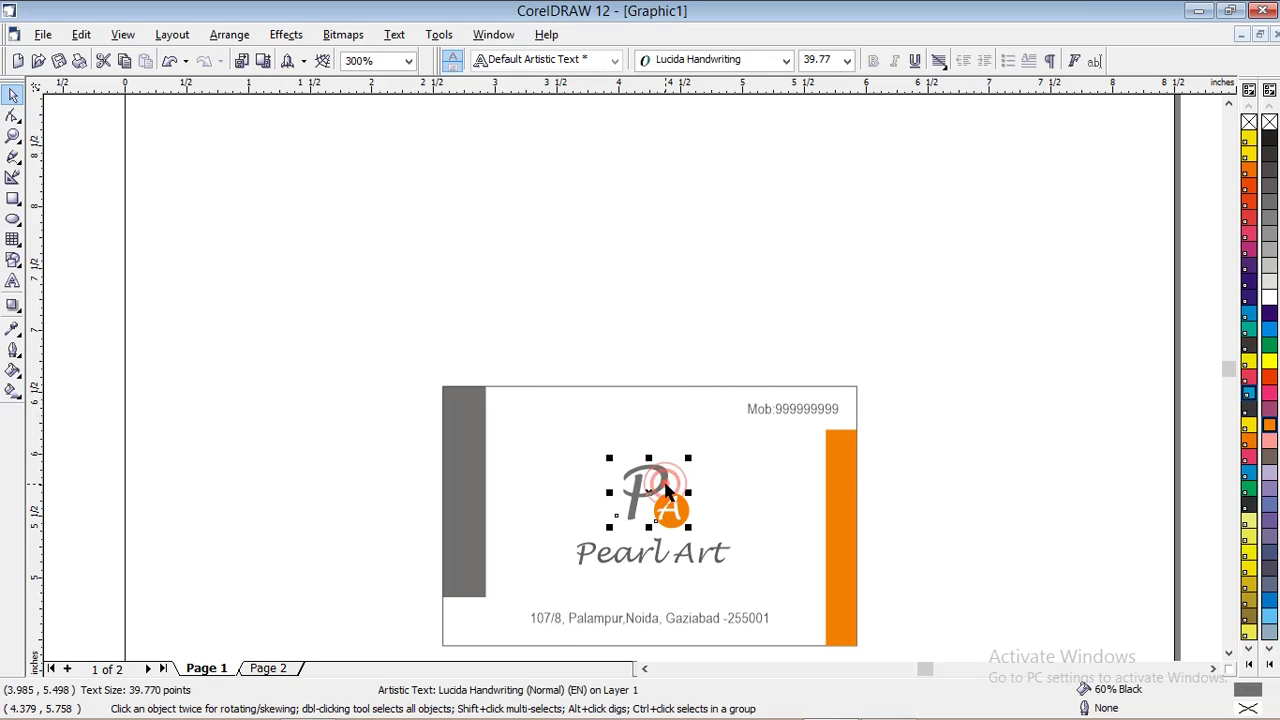
right_click(668, 490)
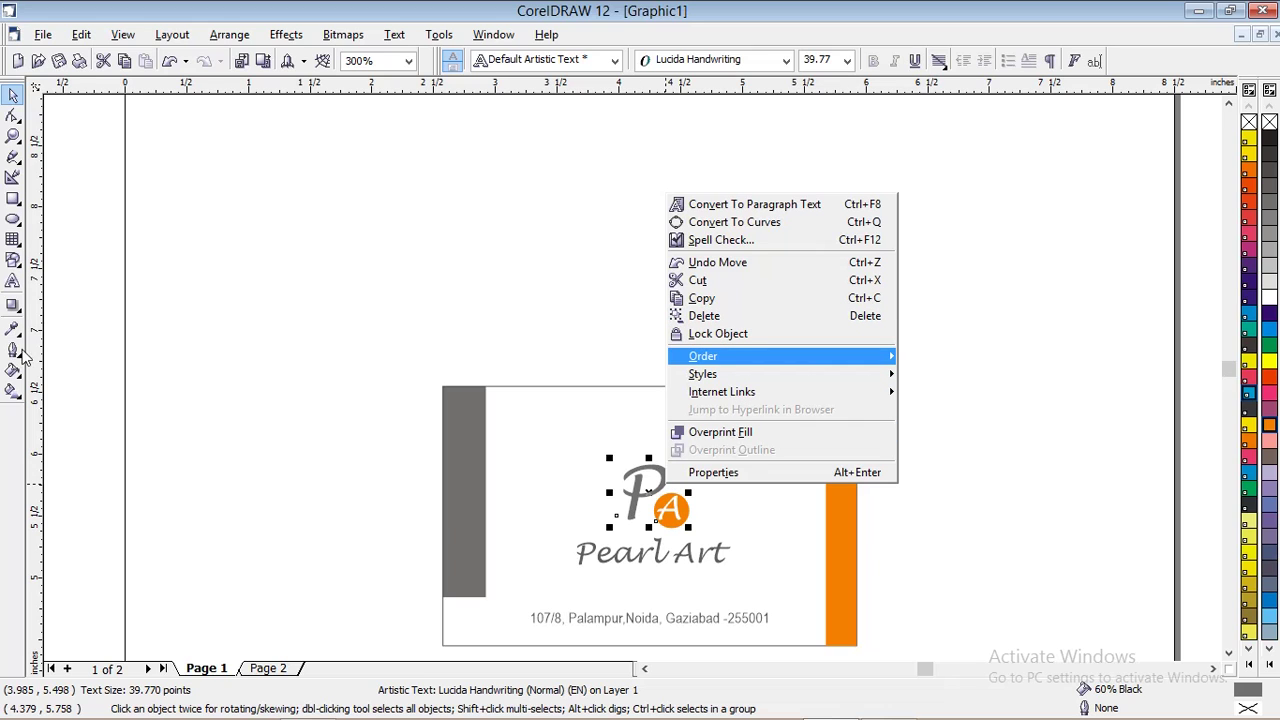
left_click(13, 281)
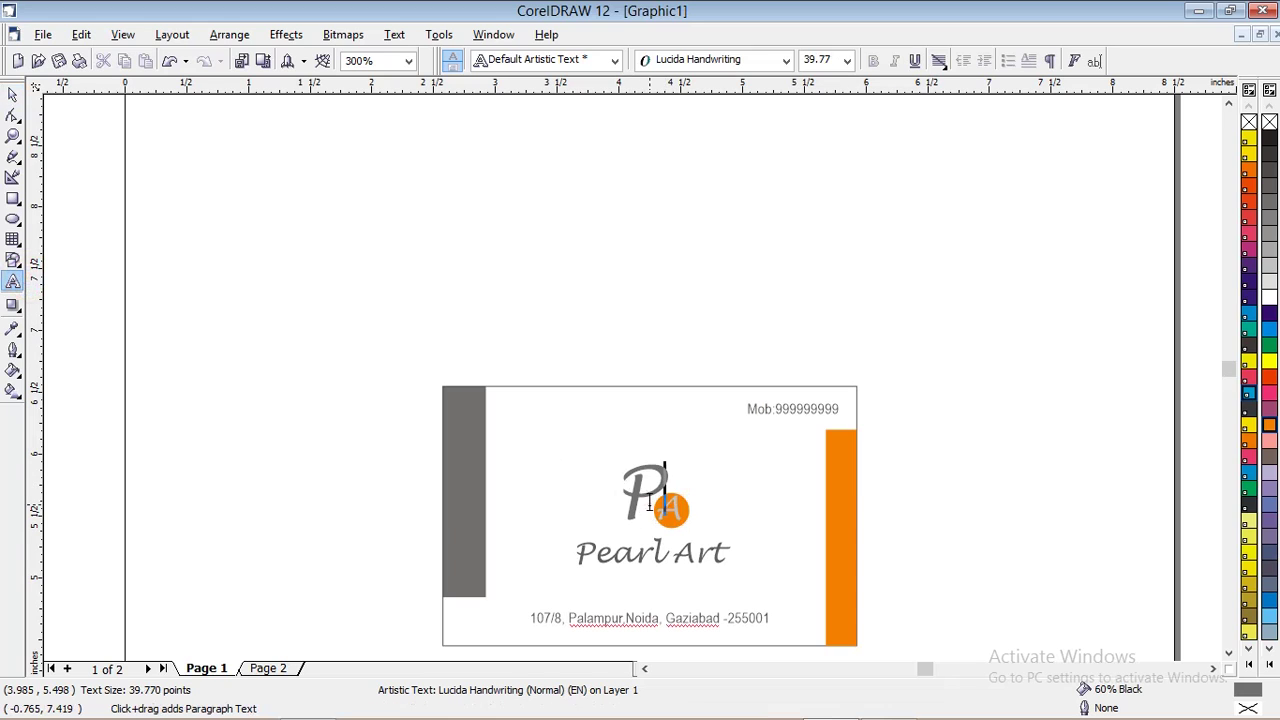
left_click_drag(646, 500, 627, 503)
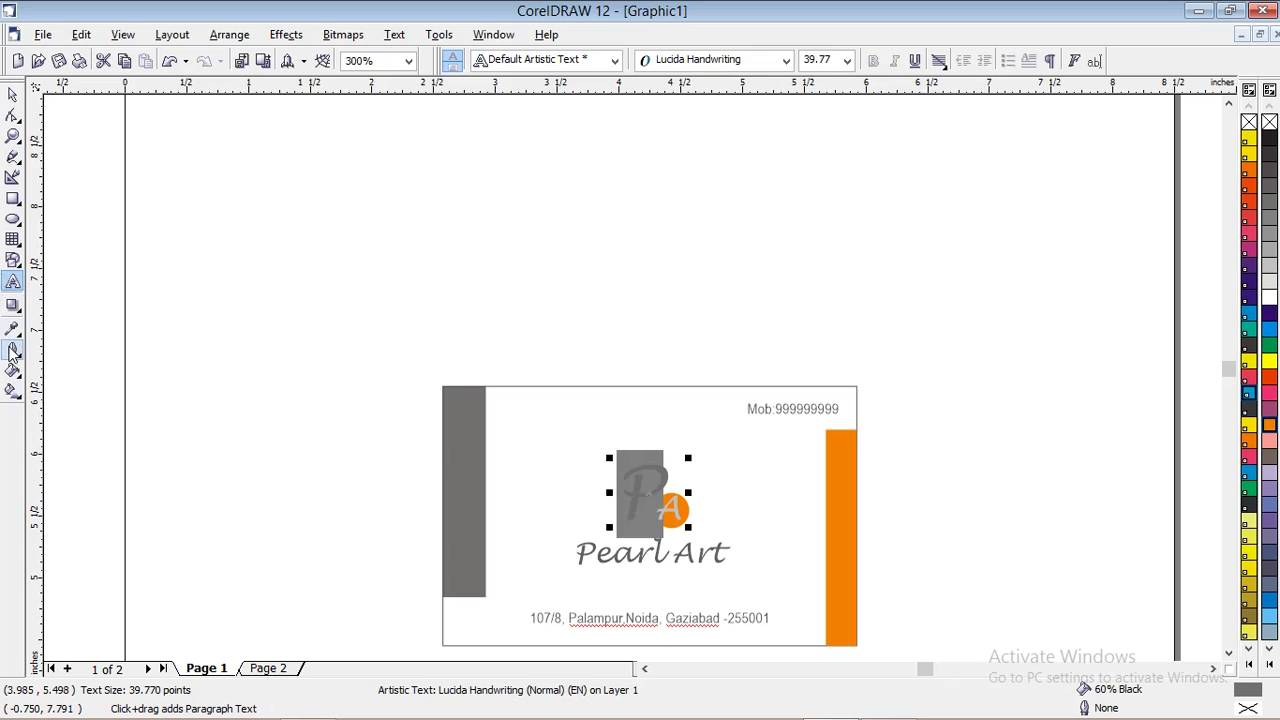
left_click(268, 670)
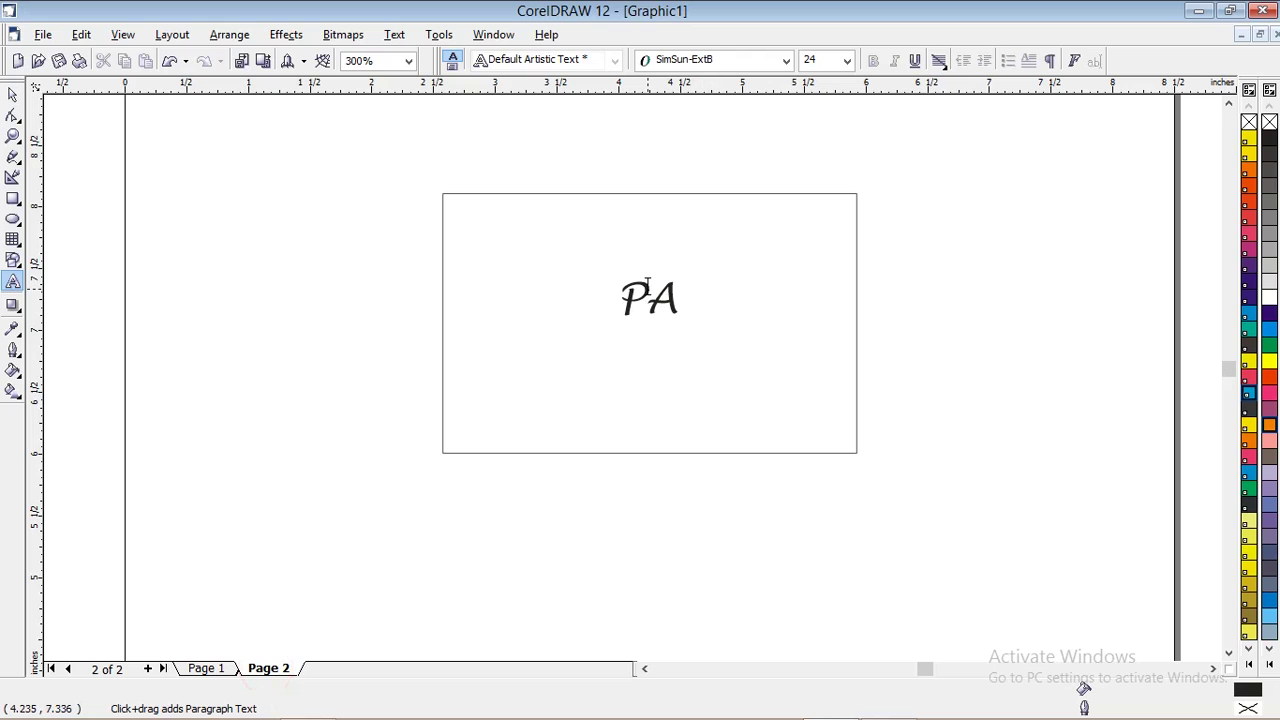
Set the P of the Page 2 PA text to 40 pt
left_click_drag(648, 286, 619, 296)
left_click(816, 60)
type("4")
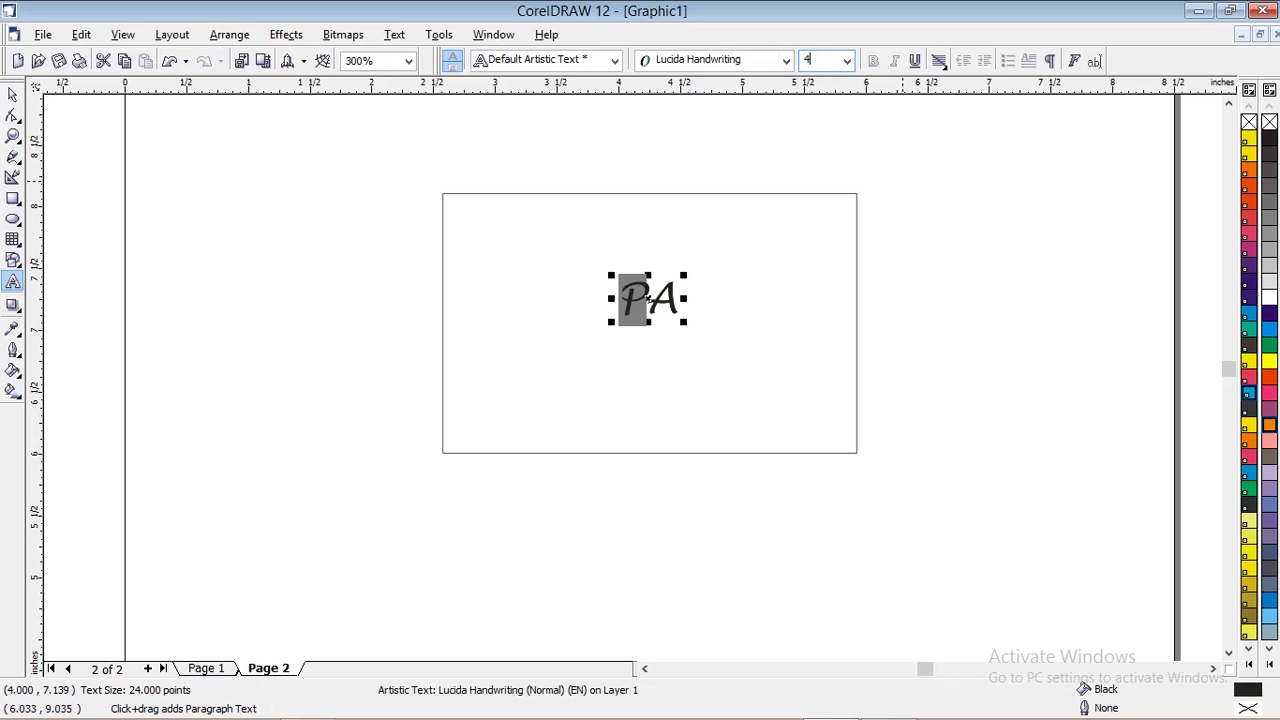
key("Return")
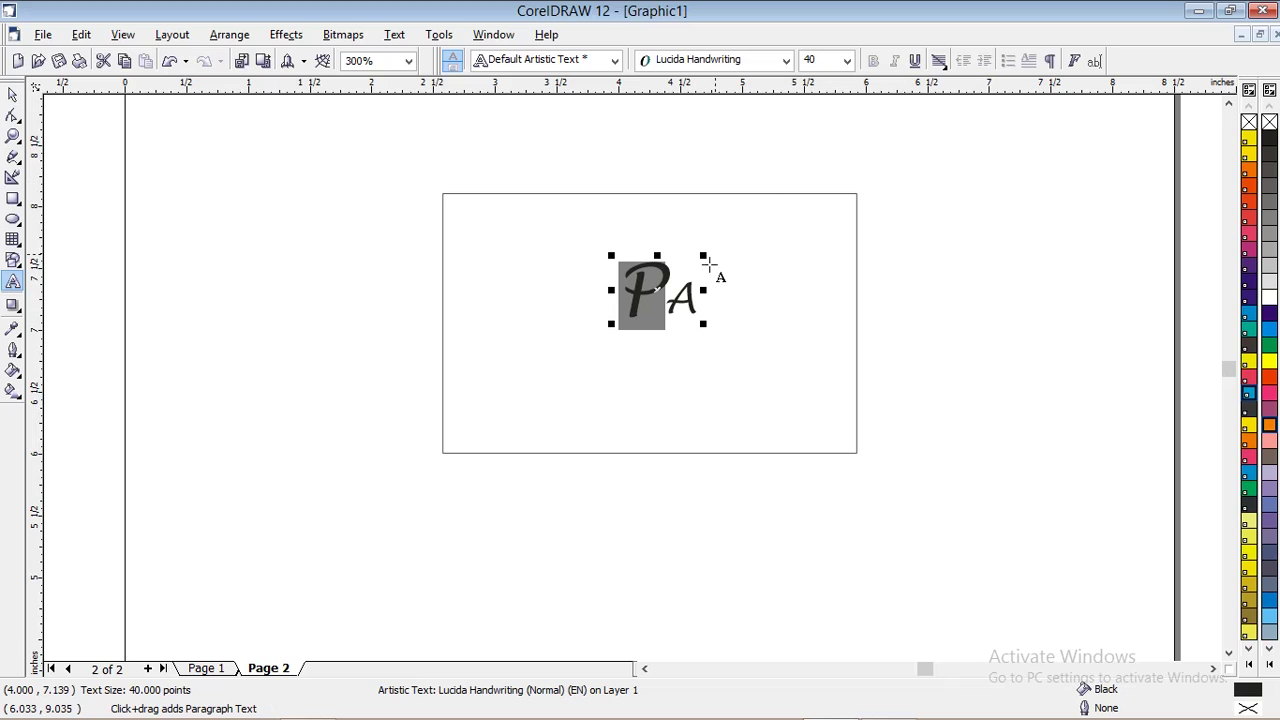
Check the A's size in the Page 1 logo and set the Page 2 A to 20 pt
left_click(206, 668)
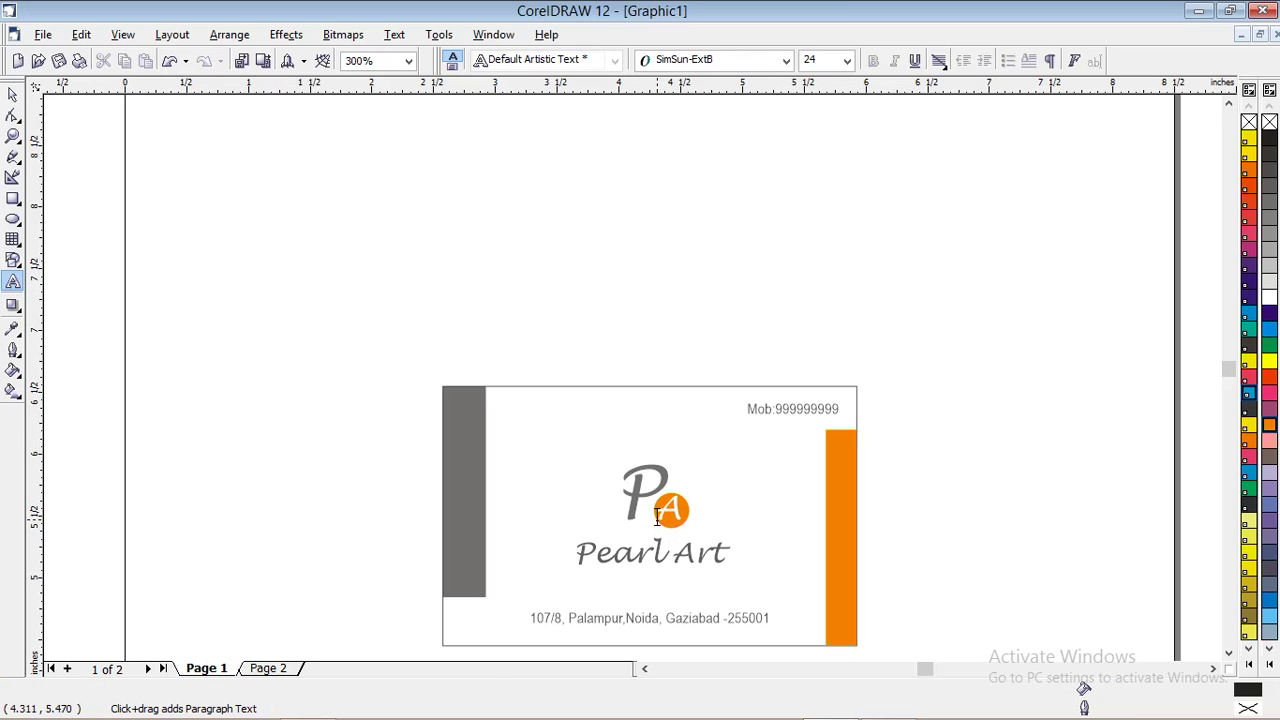
left_click_drag(657, 516, 684, 516)
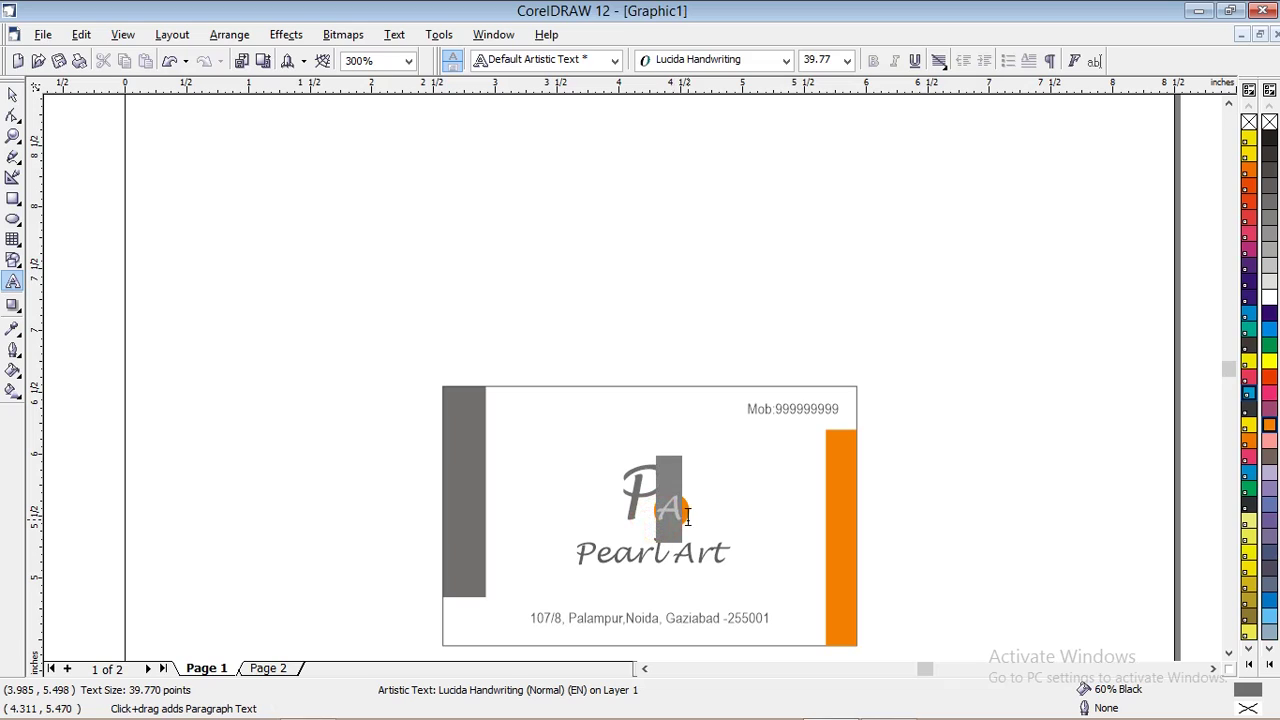
left_click(687, 516)
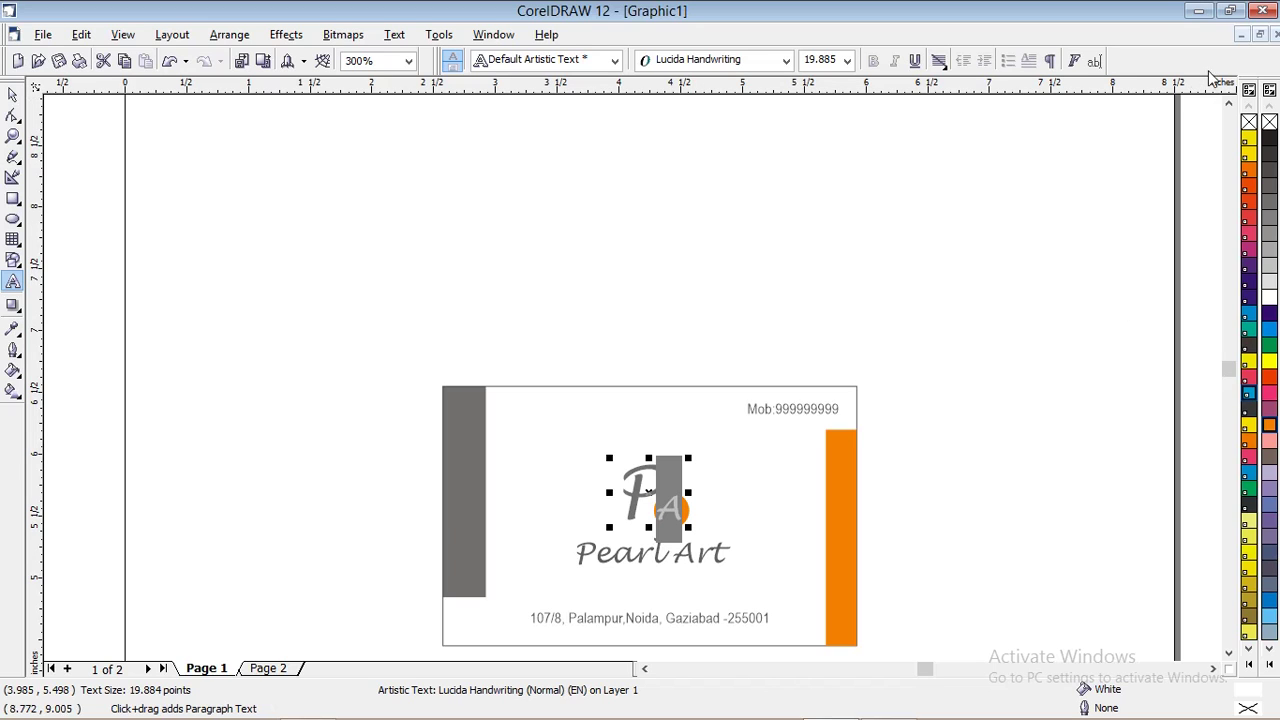
left_click(281, 670)
left_click_drag(677, 302, 698, 303)
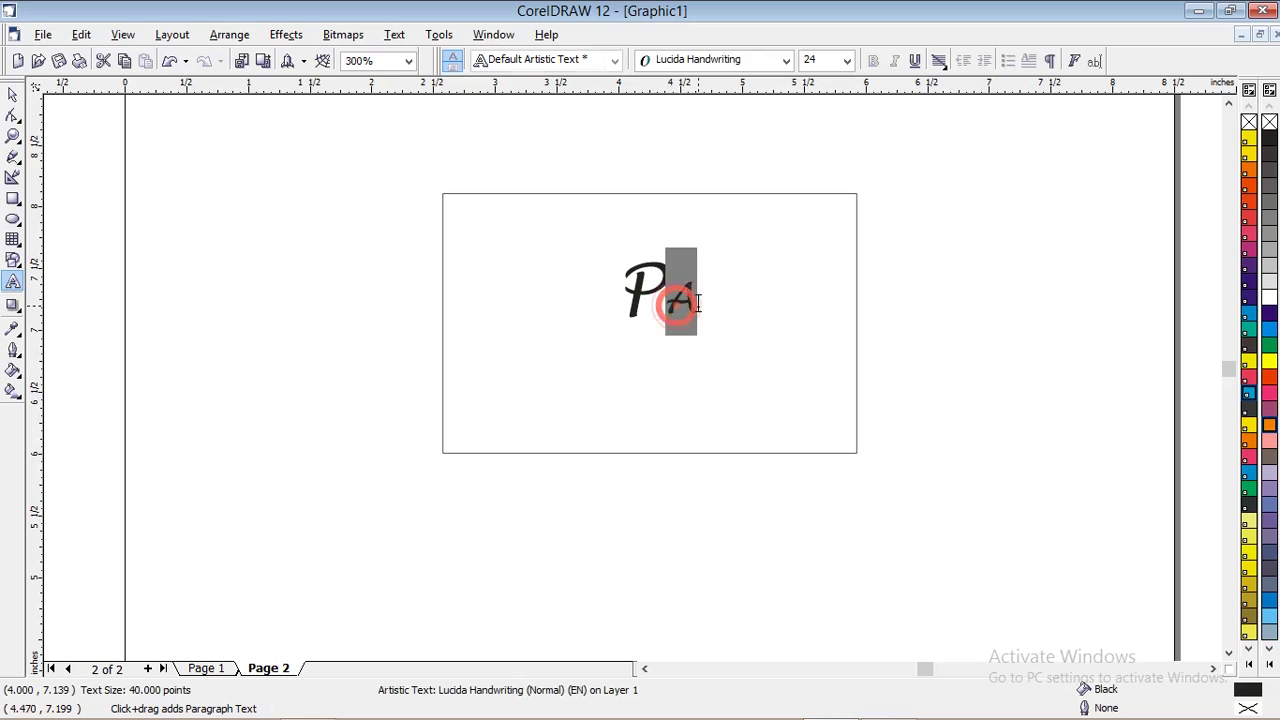
double_click(823, 58)
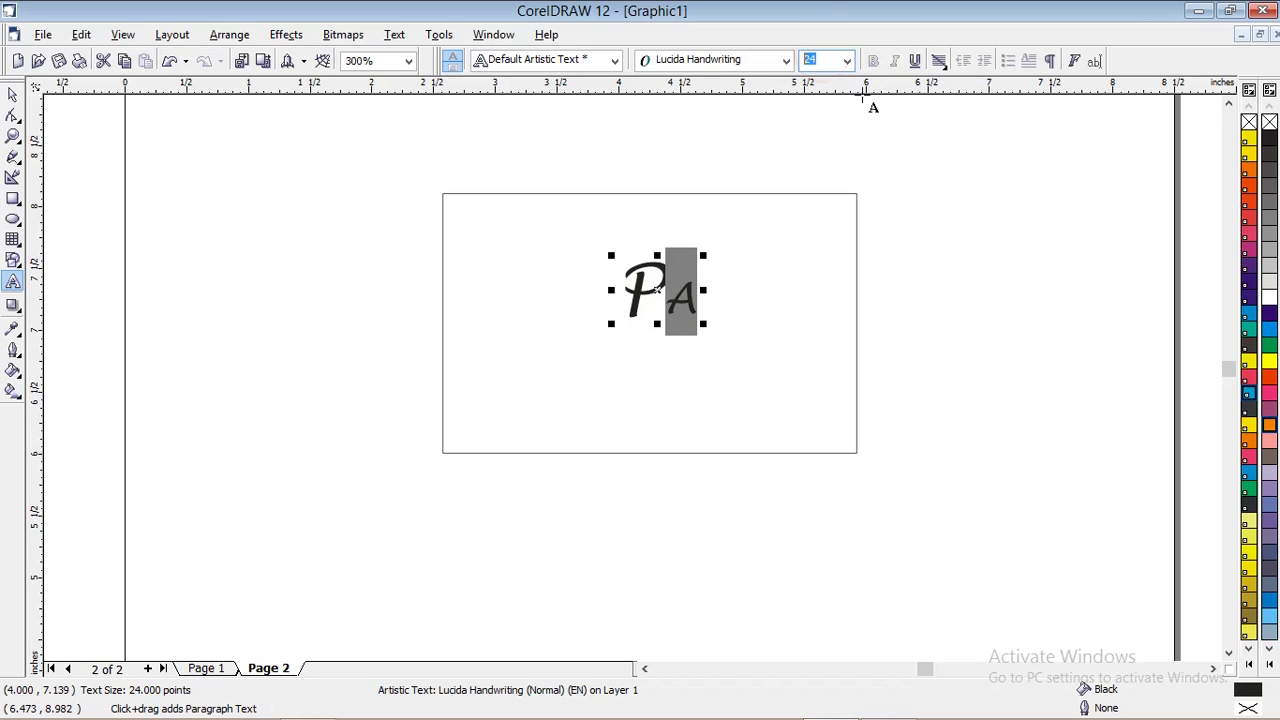
type("20")
key("Return")
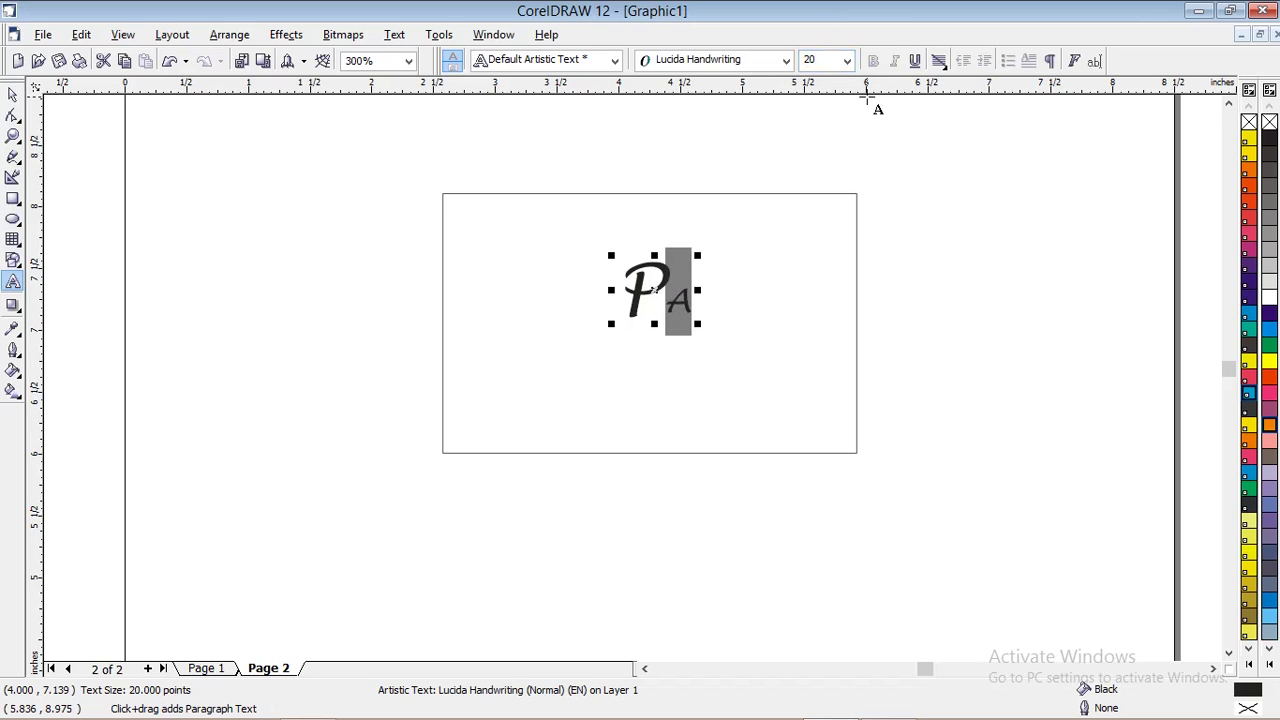
left_click(212, 668)
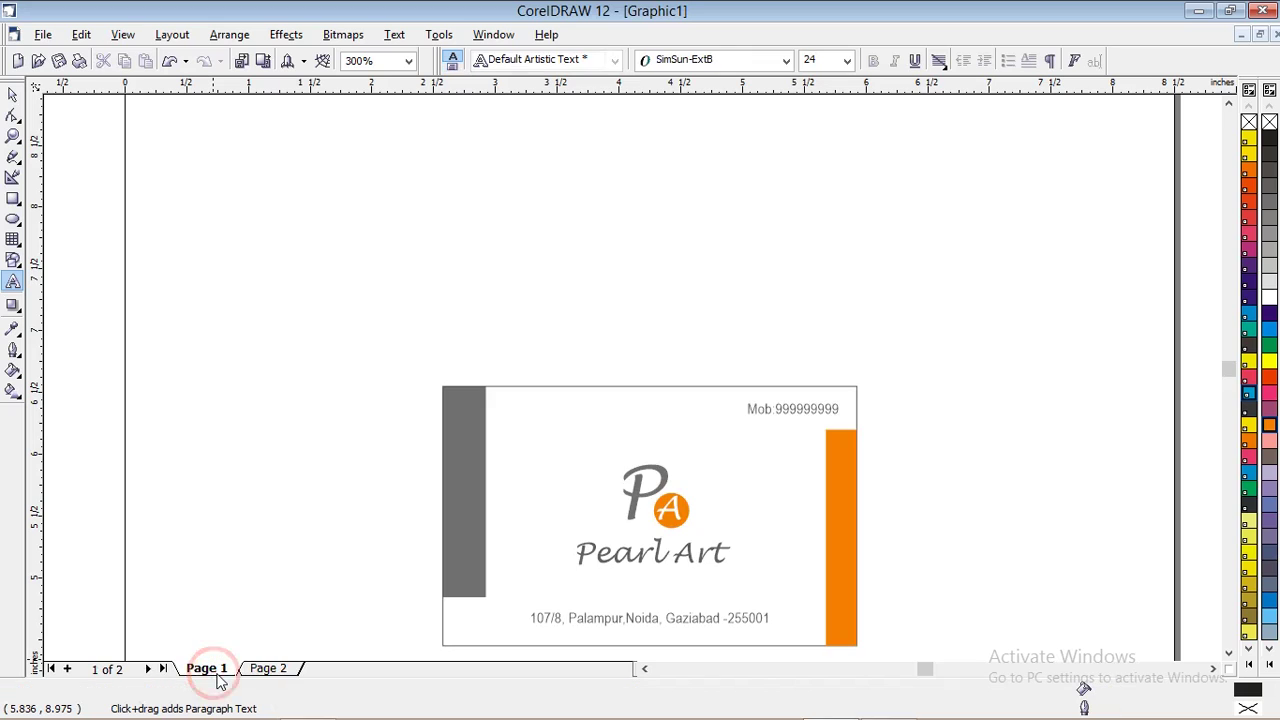
left_click(264, 669)
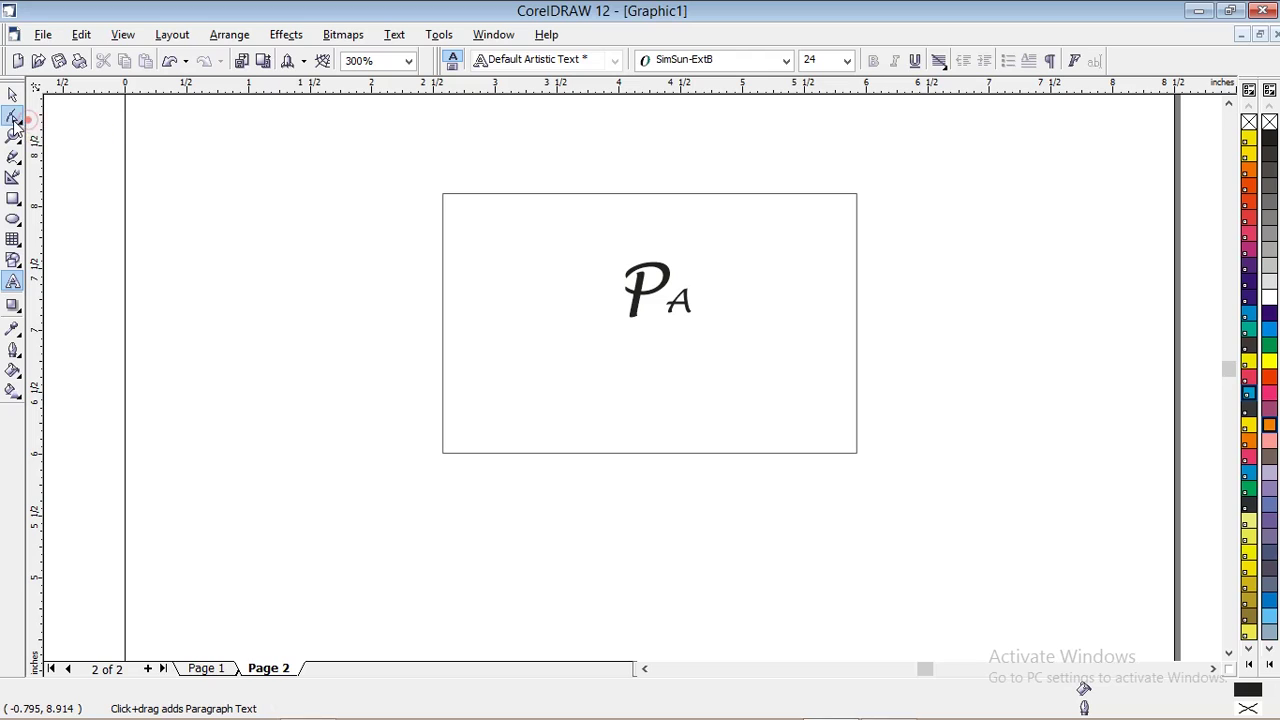
With the Shape tool, slide the A character closer to the P
left_click(13, 117)
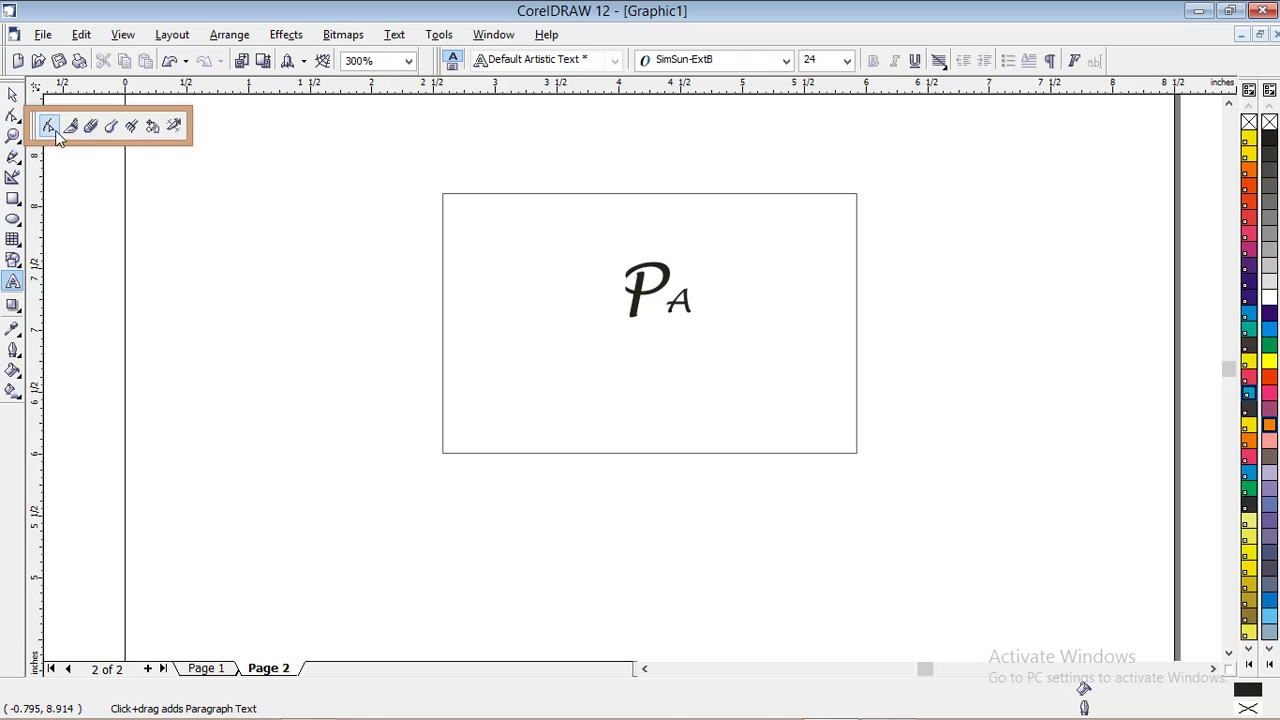
left_click(56, 131)
left_click(626, 293)
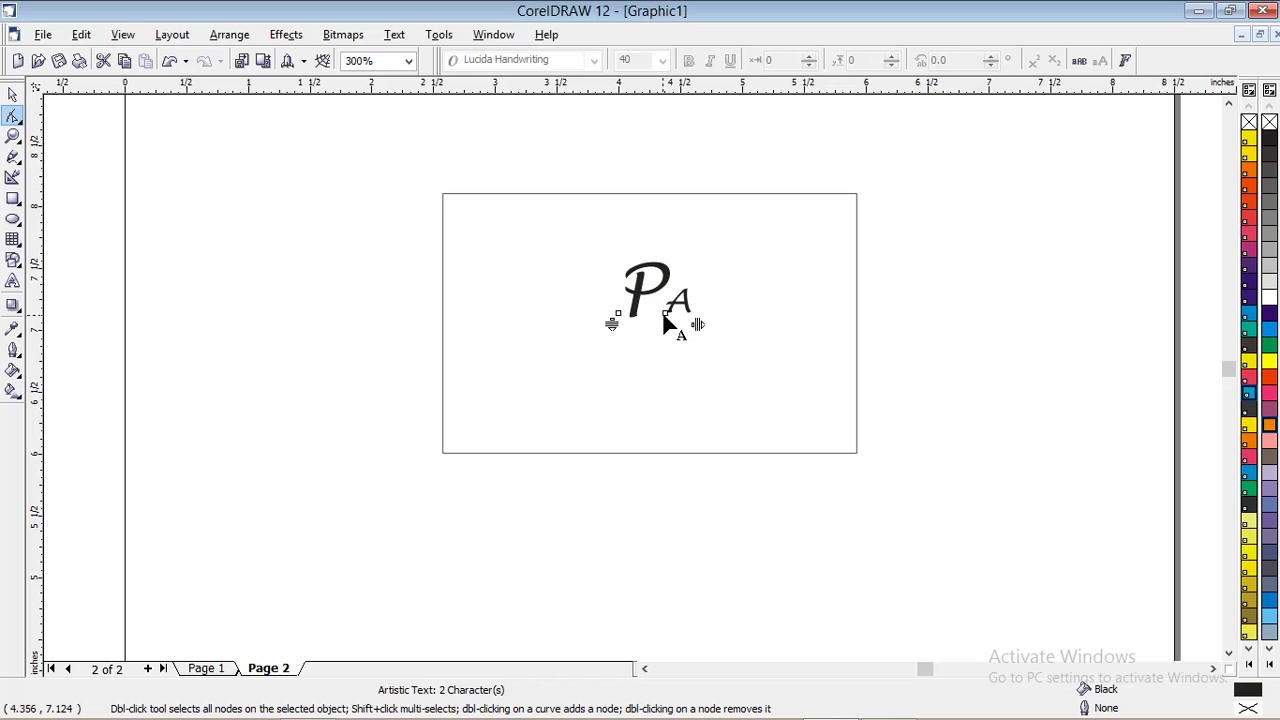
left_click(666, 315)
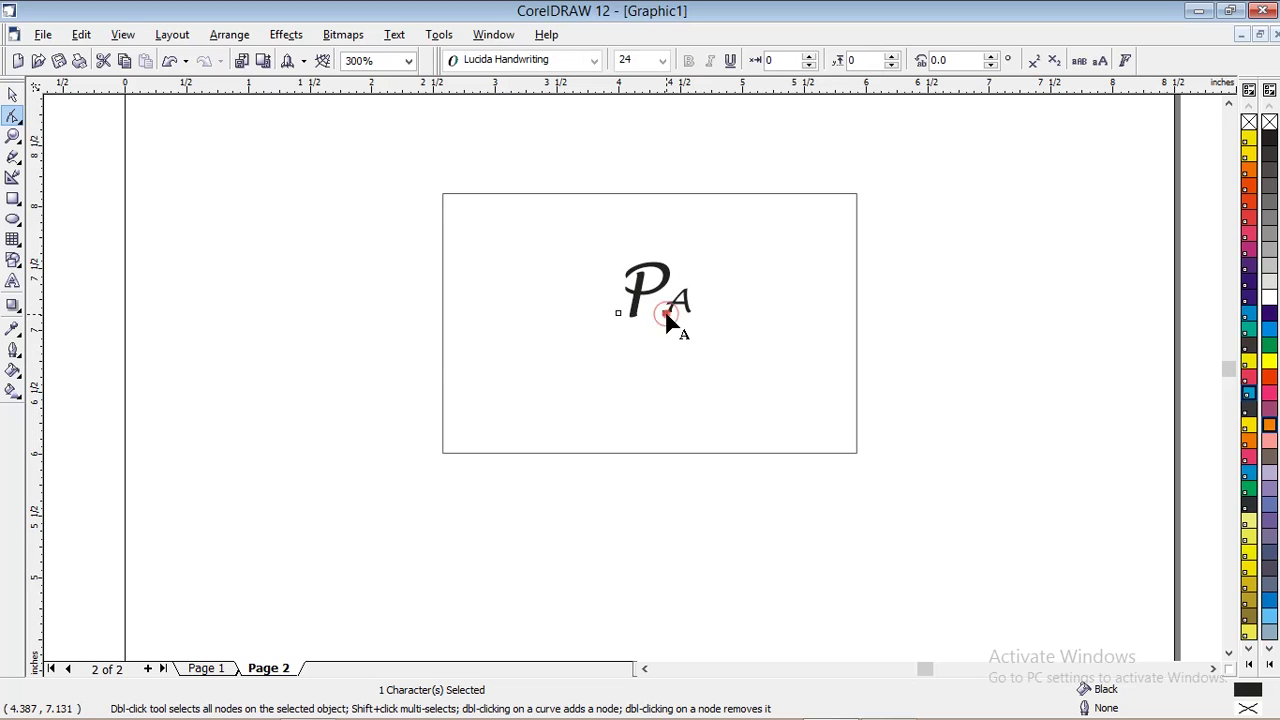
left_click_drag(668, 318, 661, 318)
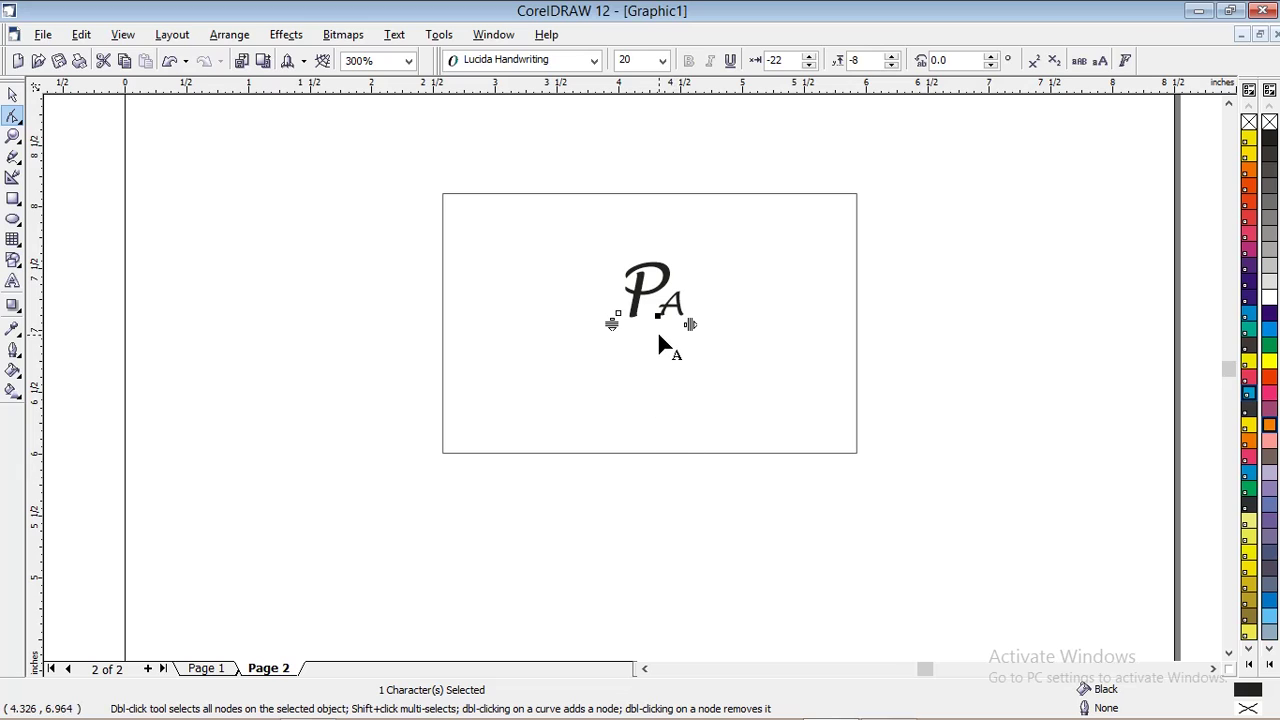
Add a horizontal guideline along the letters' baseline and settle the A onto it
scroll(670, 313, "up", 4)
left_click_drag(699, 87, 661, 300)
left_click(680, 285)
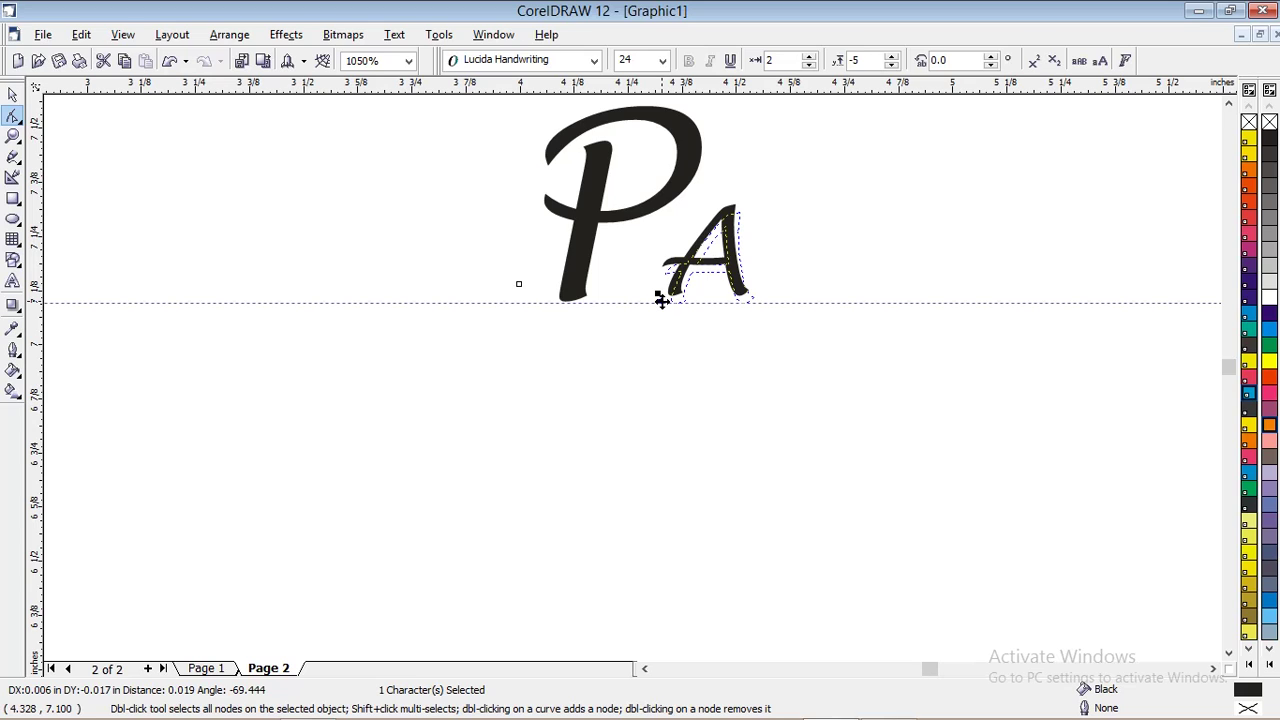
left_click_drag(661, 300, 661, 302)
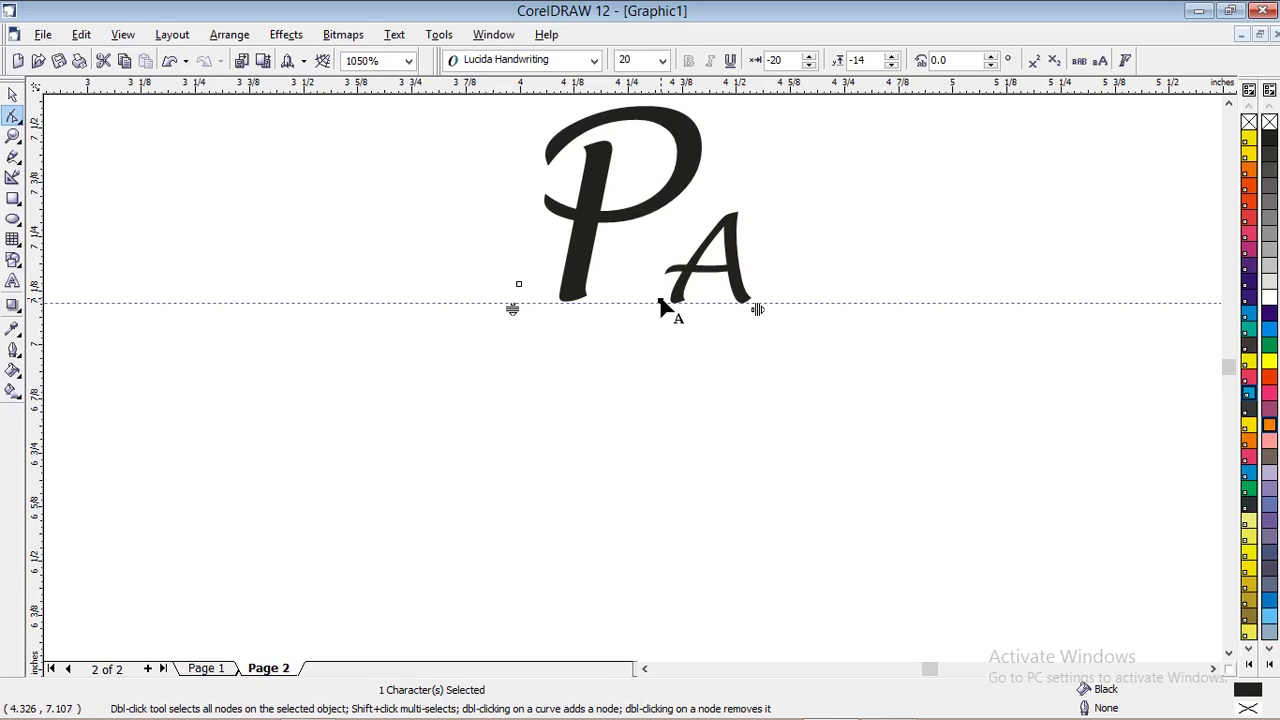
left_click(16, 96)
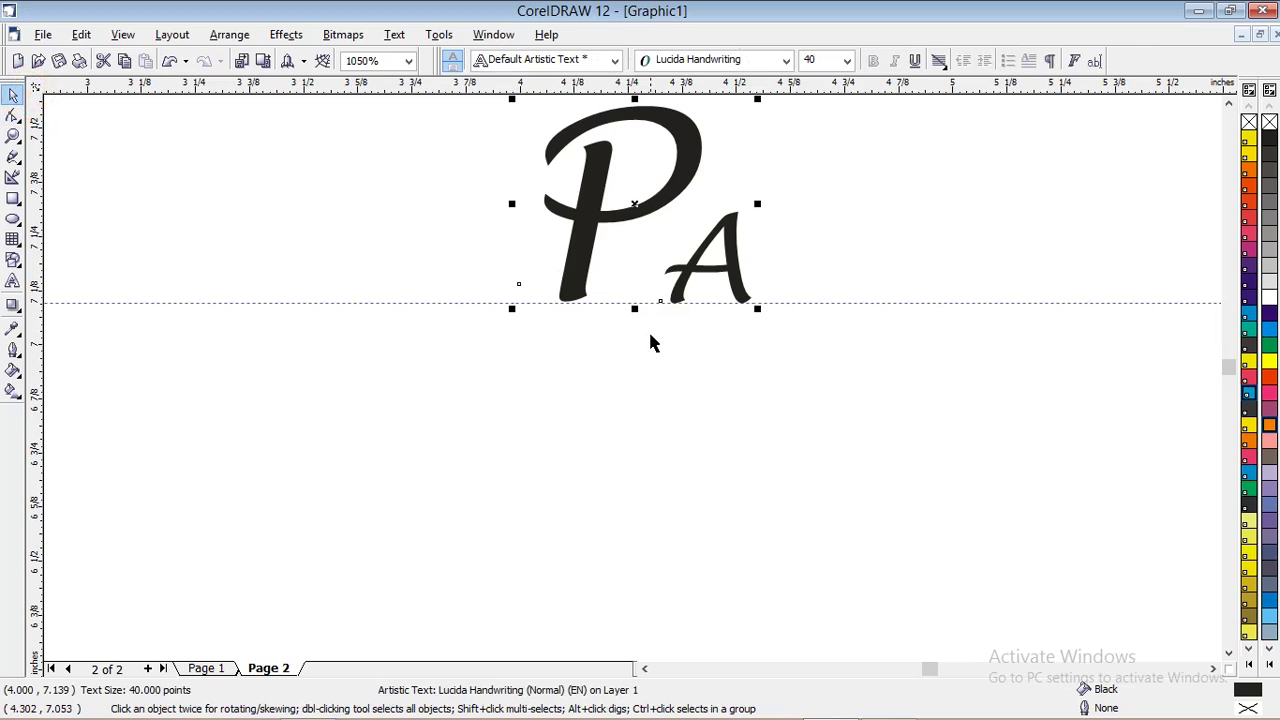
Draw a 0.289-inch circle over the small A and centre it around the letter
scroll(648, 331, "down", 1)
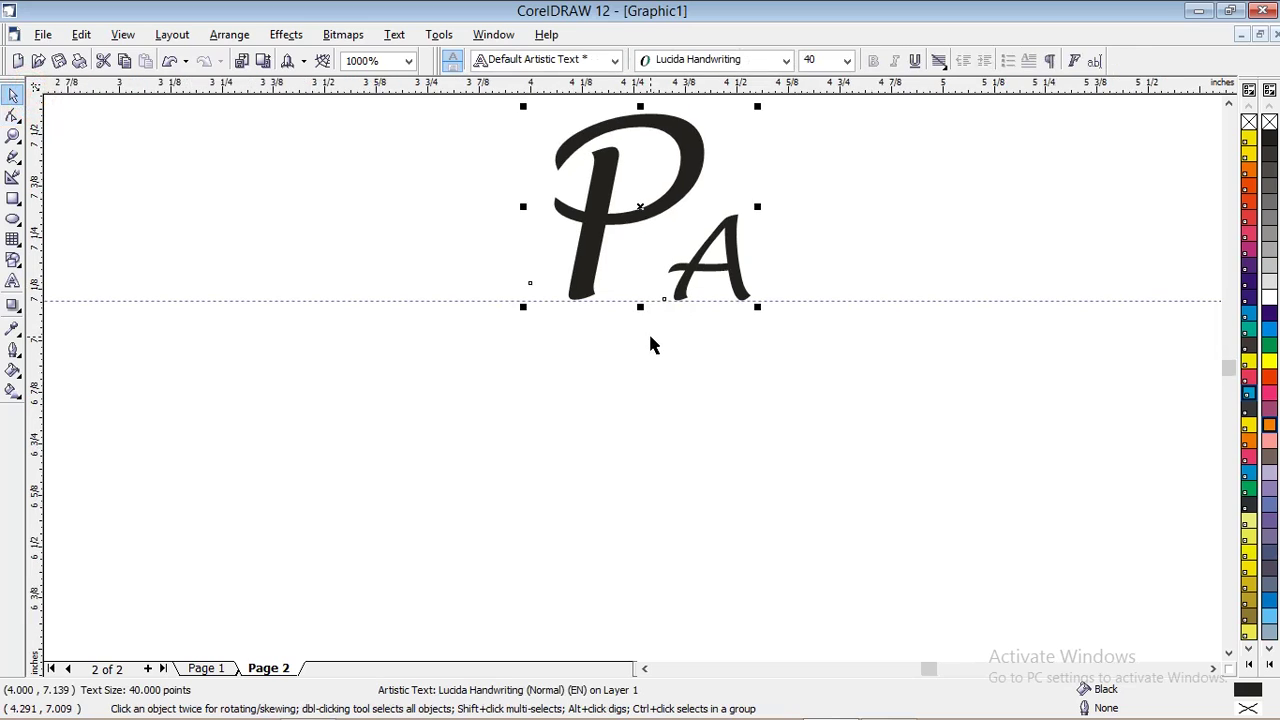
left_click(14, 220)
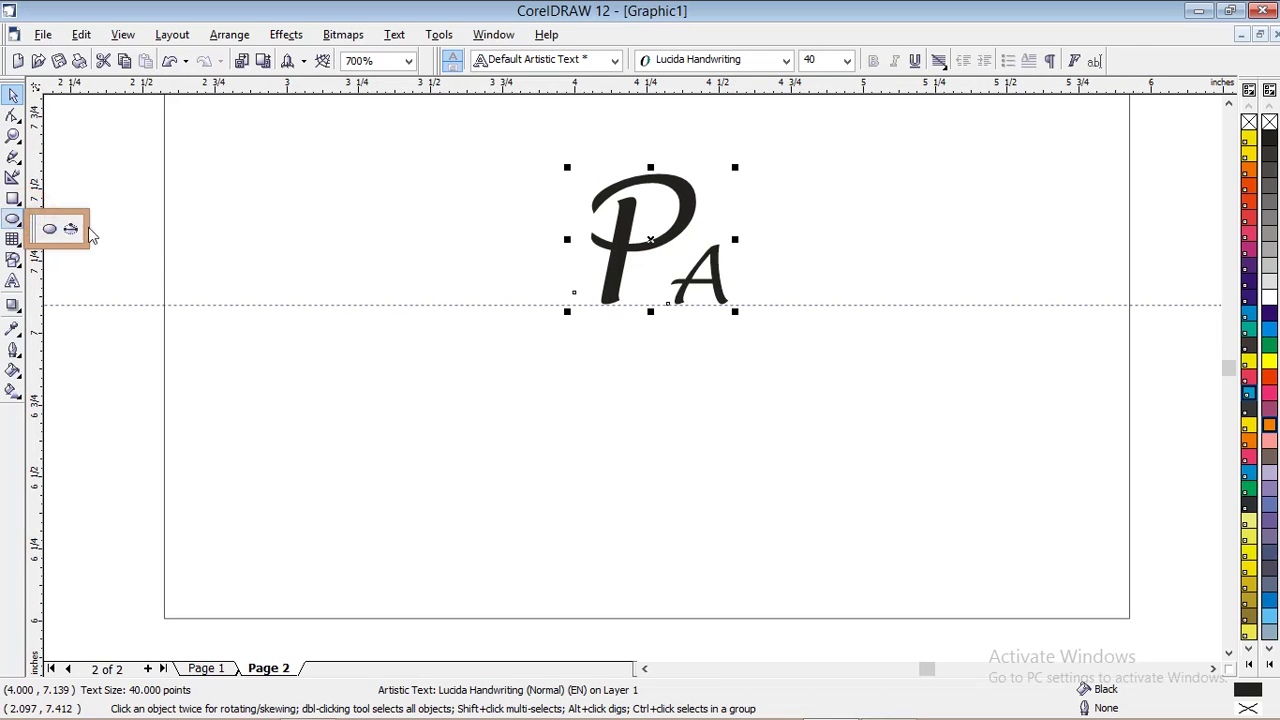
key("Escape")
left_click(14, 220)
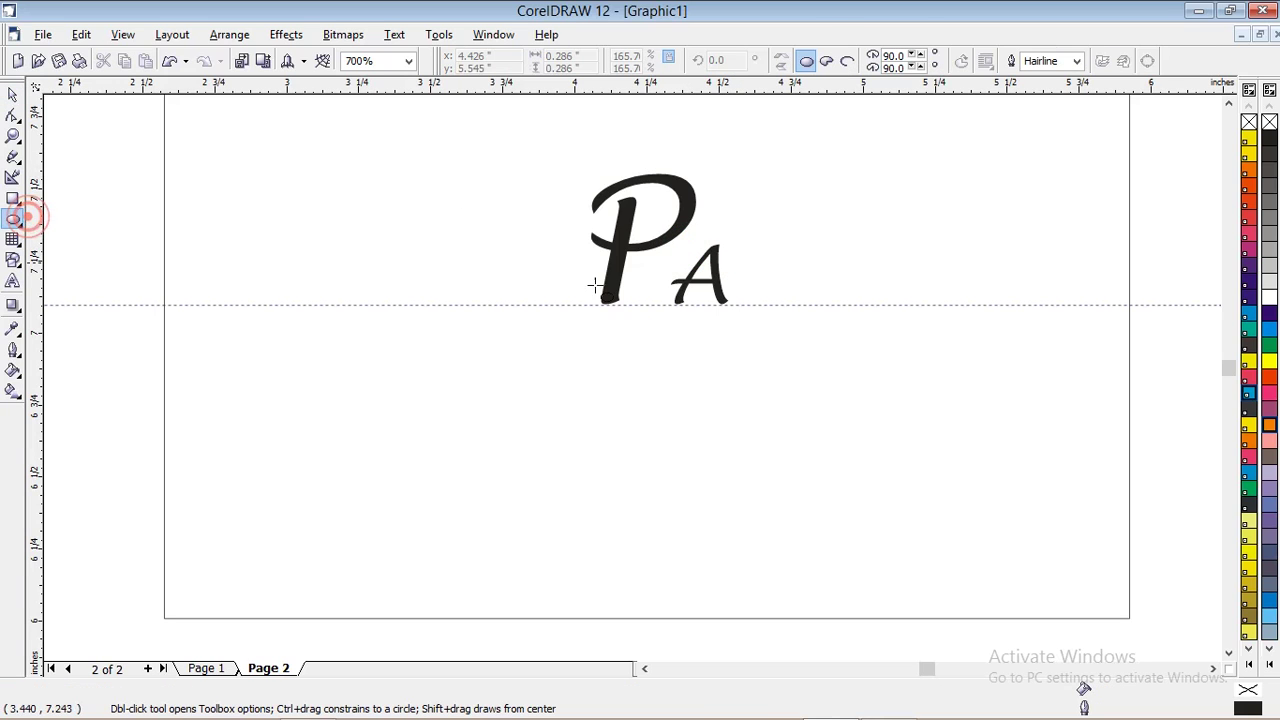
left_click_drag(669, 241, 729, 318)
key("ctrl")
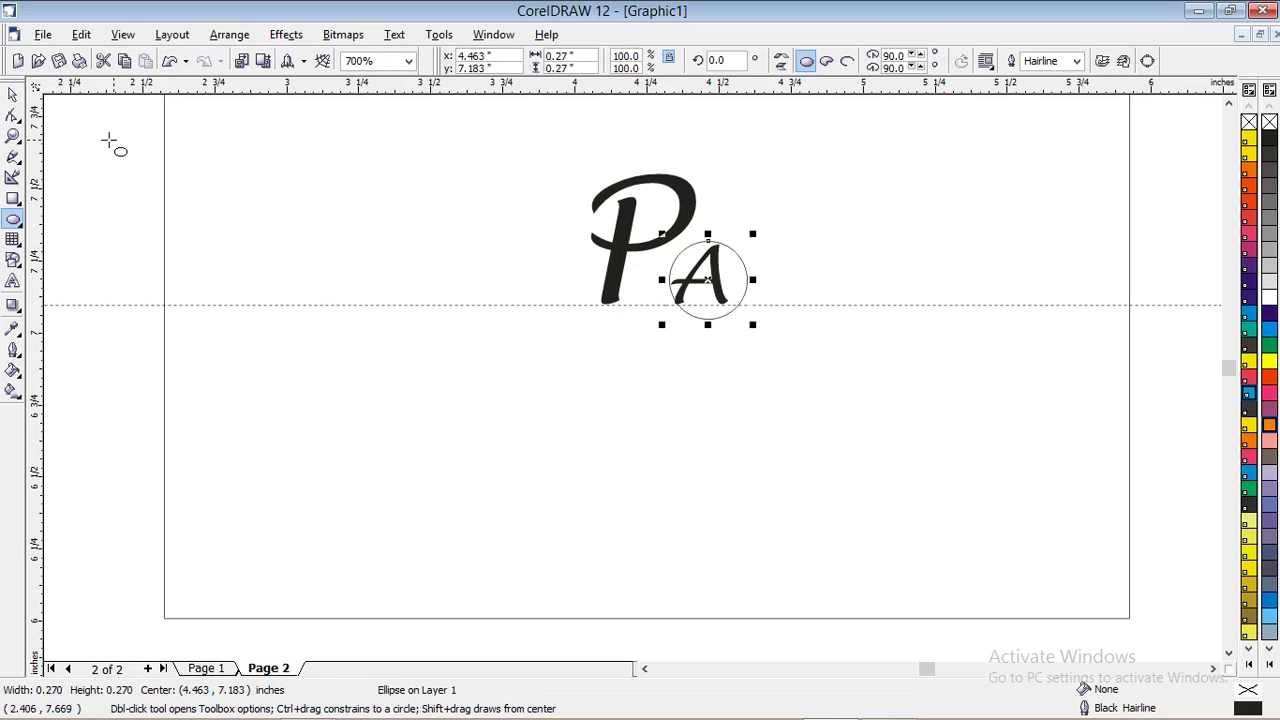
left_click(20, 93)
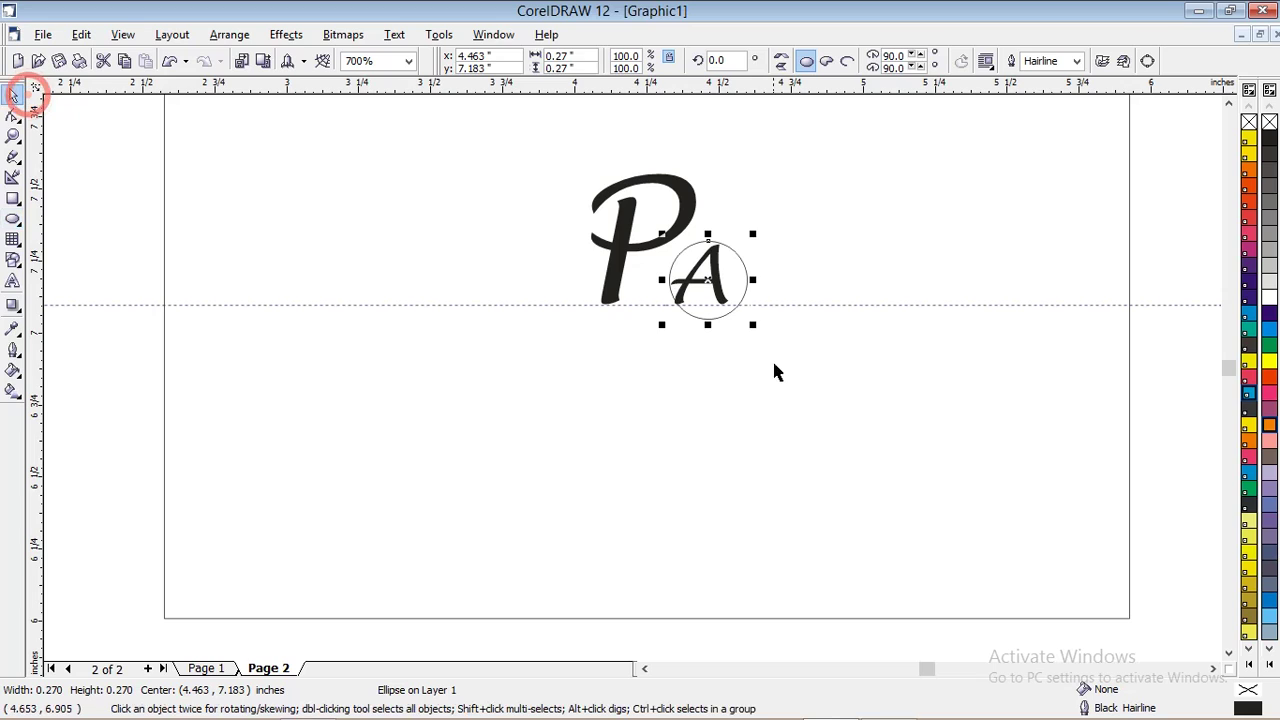
left_click_drag(712, 319, 744, 291)
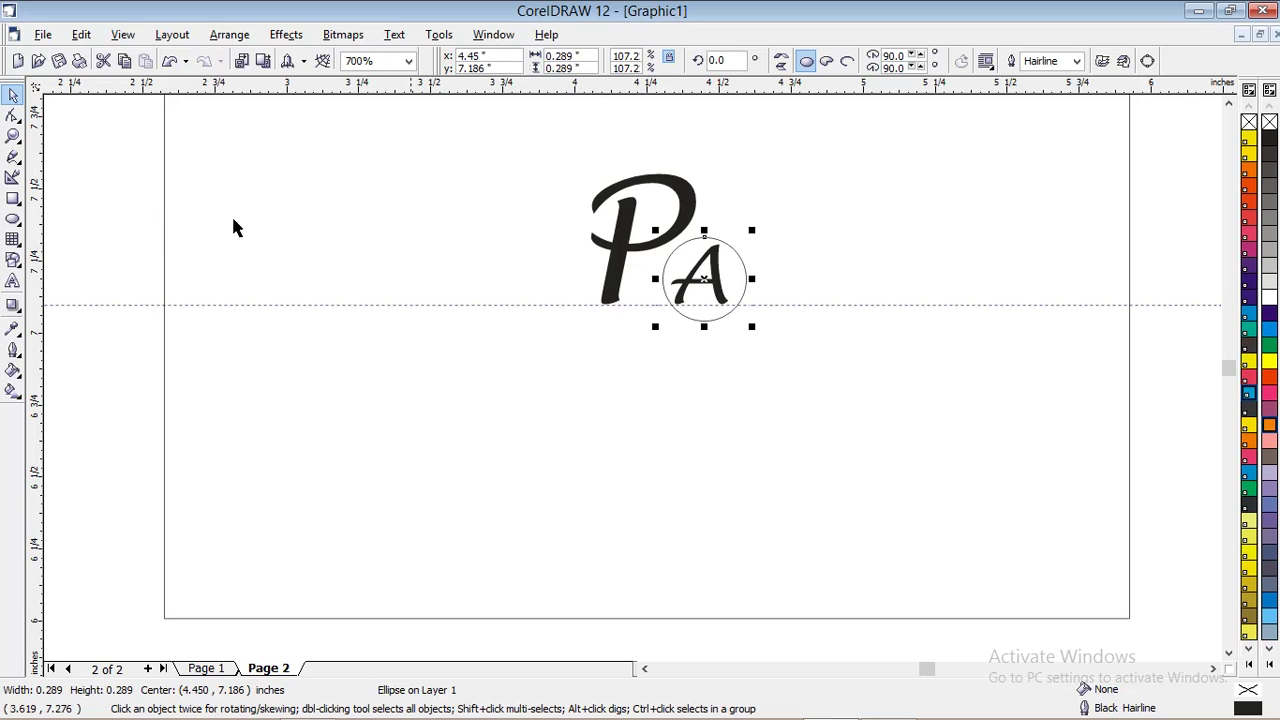
left_click(449, 212)
left_click(717, 322)
Fill the circle around the A with Sky Blue
left_click(1270, 604)
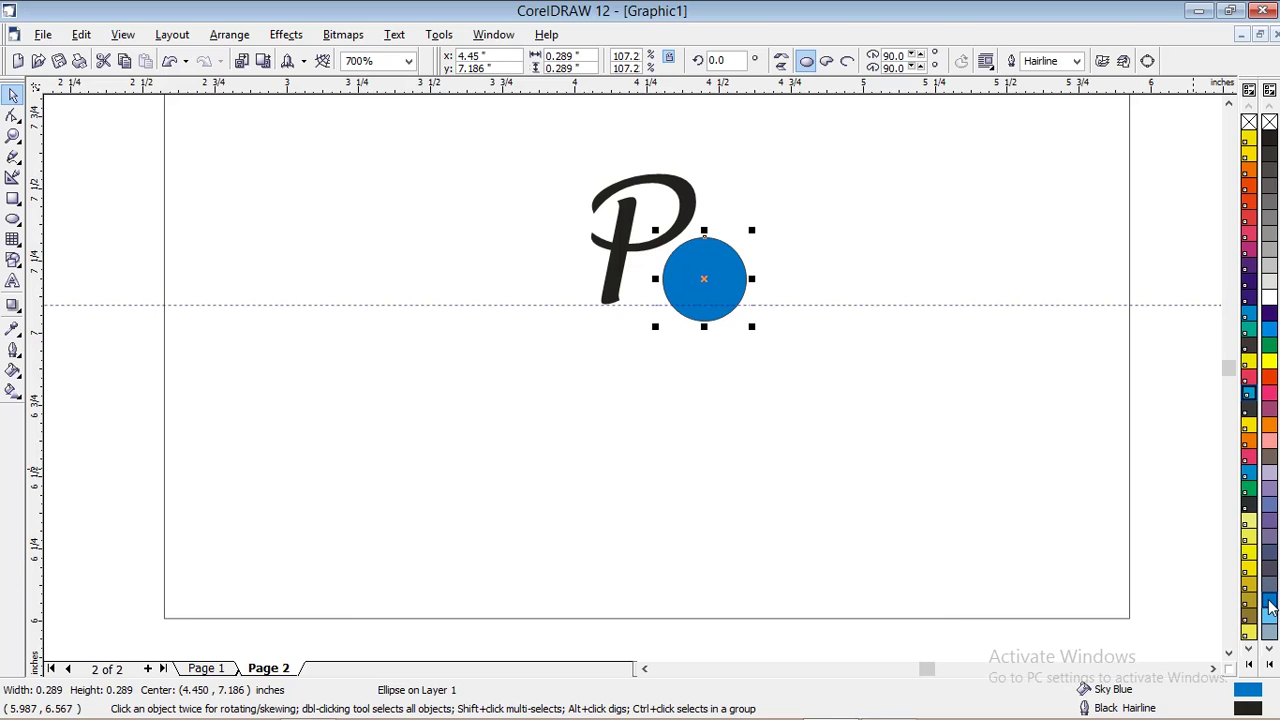
left_click(222, 670)
scroll(845, 310, "down", 1)
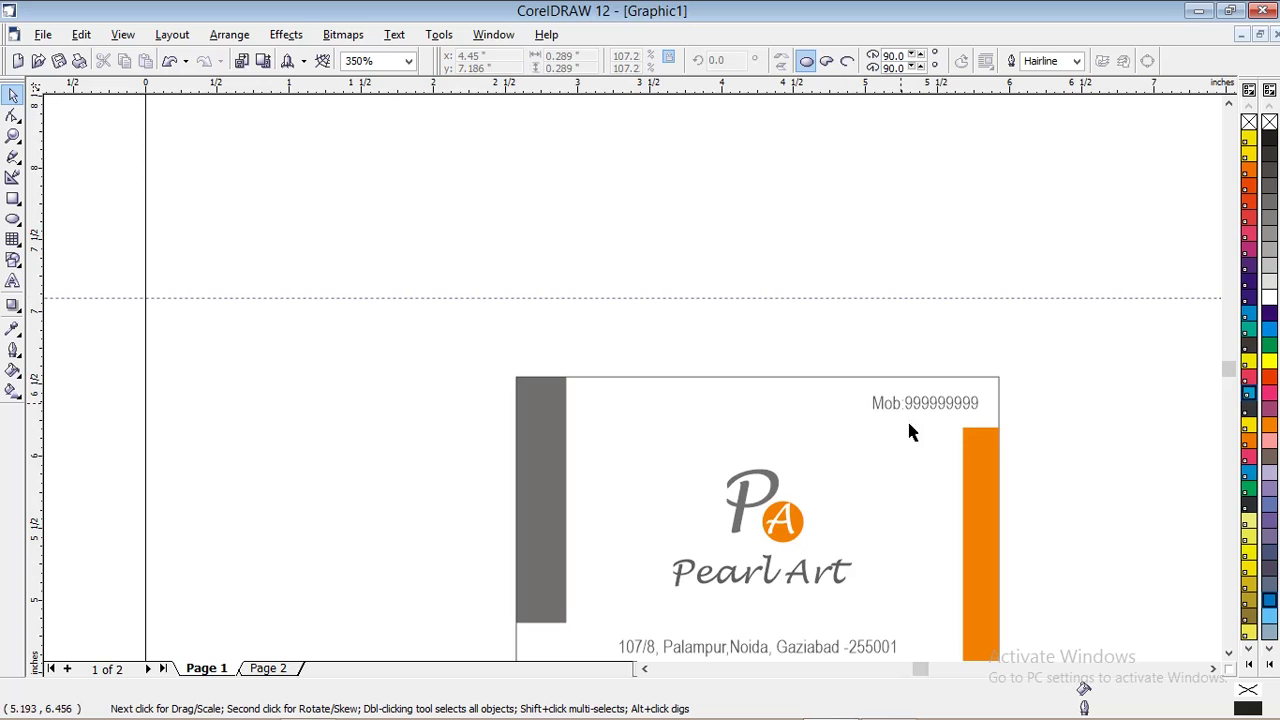
left_click(270, 668)
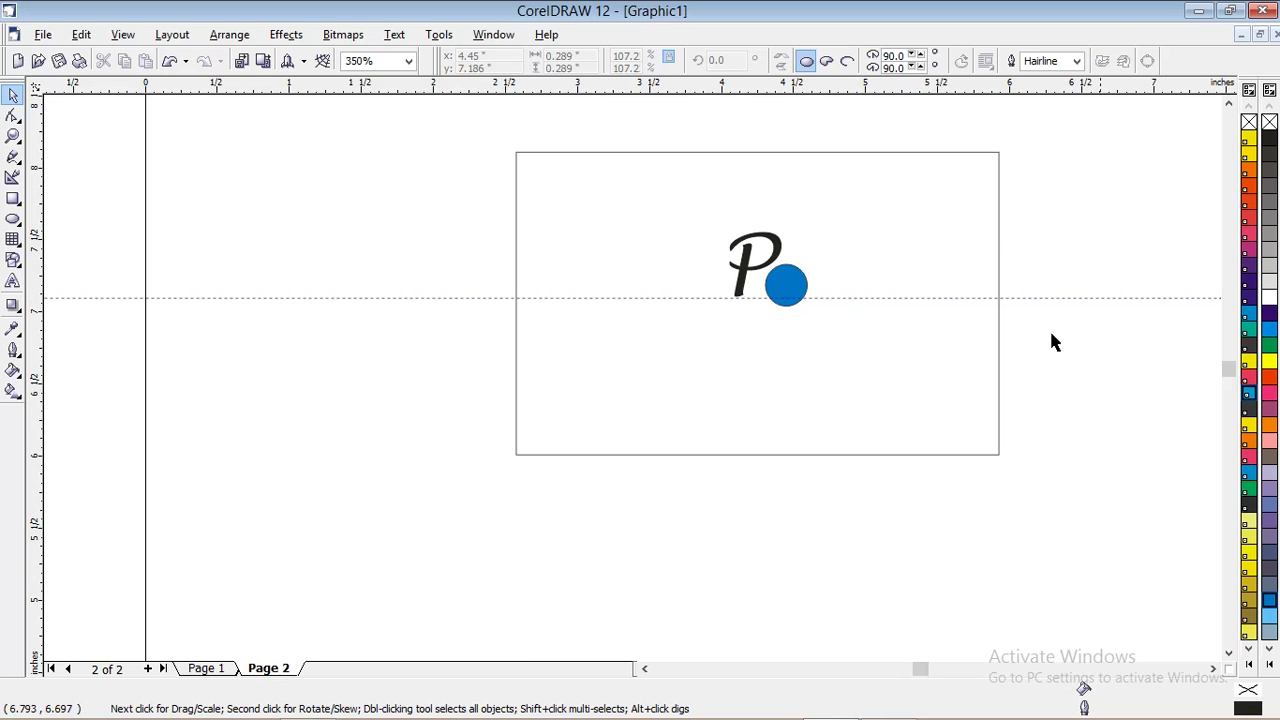
Bring the PA text in front of the blue circle with Shift+PageUp
scroll(806, 292, "up", 1)
scroll(808, 223, "up", 1)
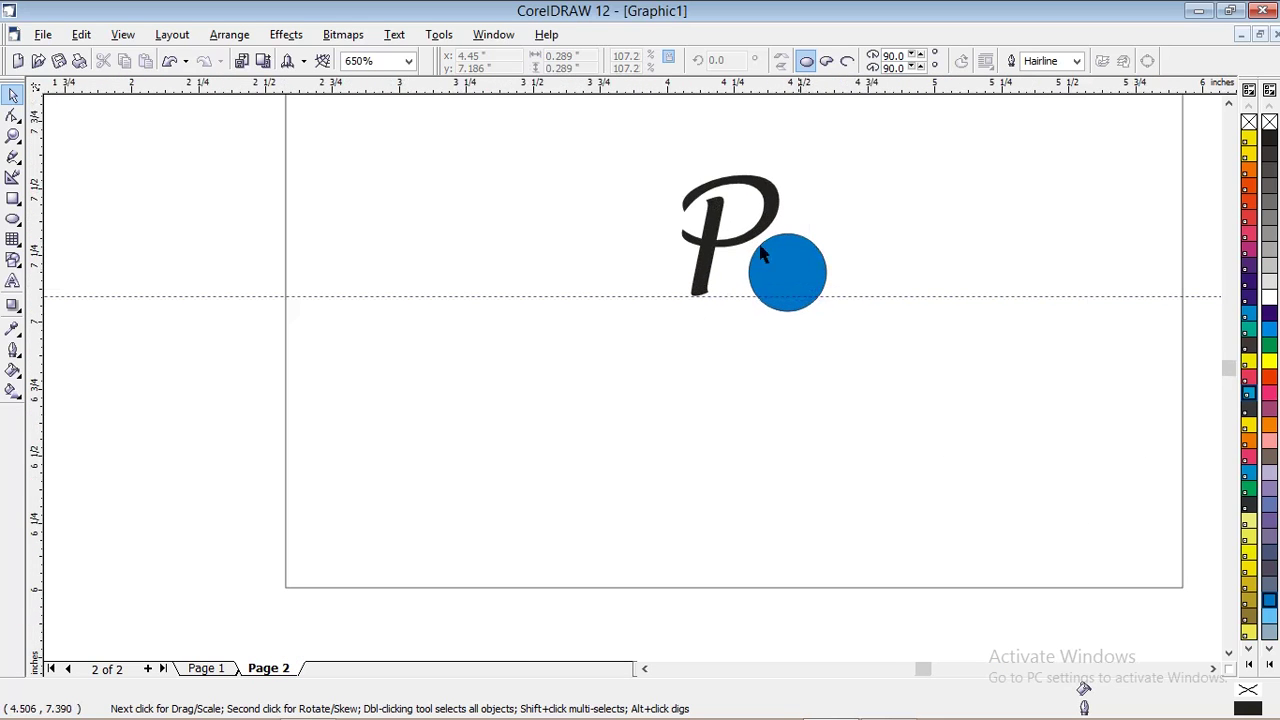
scroll(771, 271, "down", 1)
scroll(723, 334, "up", 1)
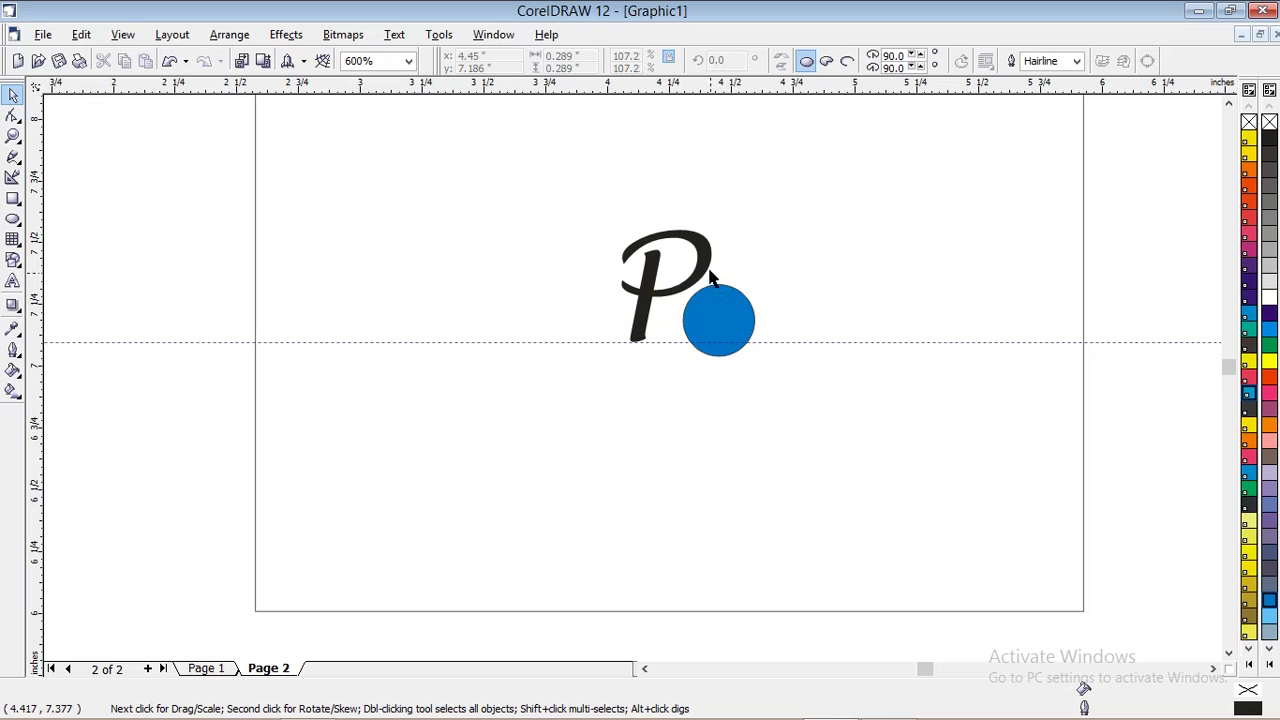
left_click(706, 262)
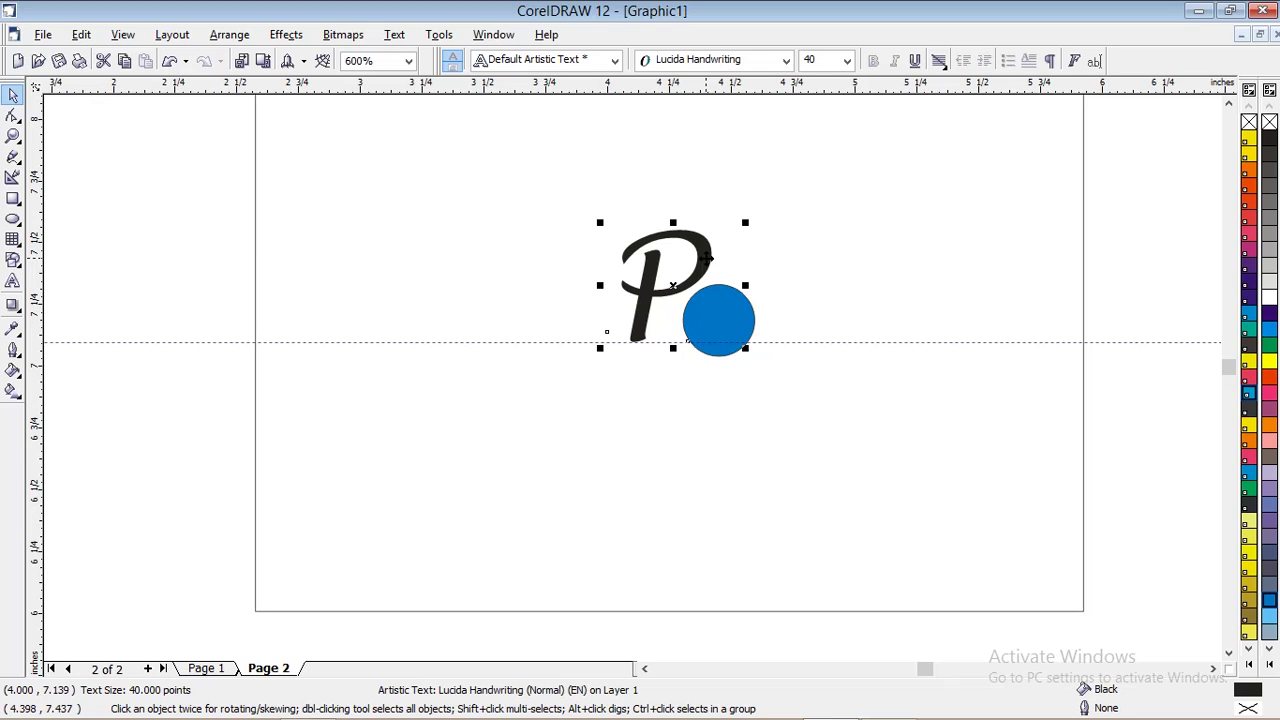
key("shift+Page_Up")
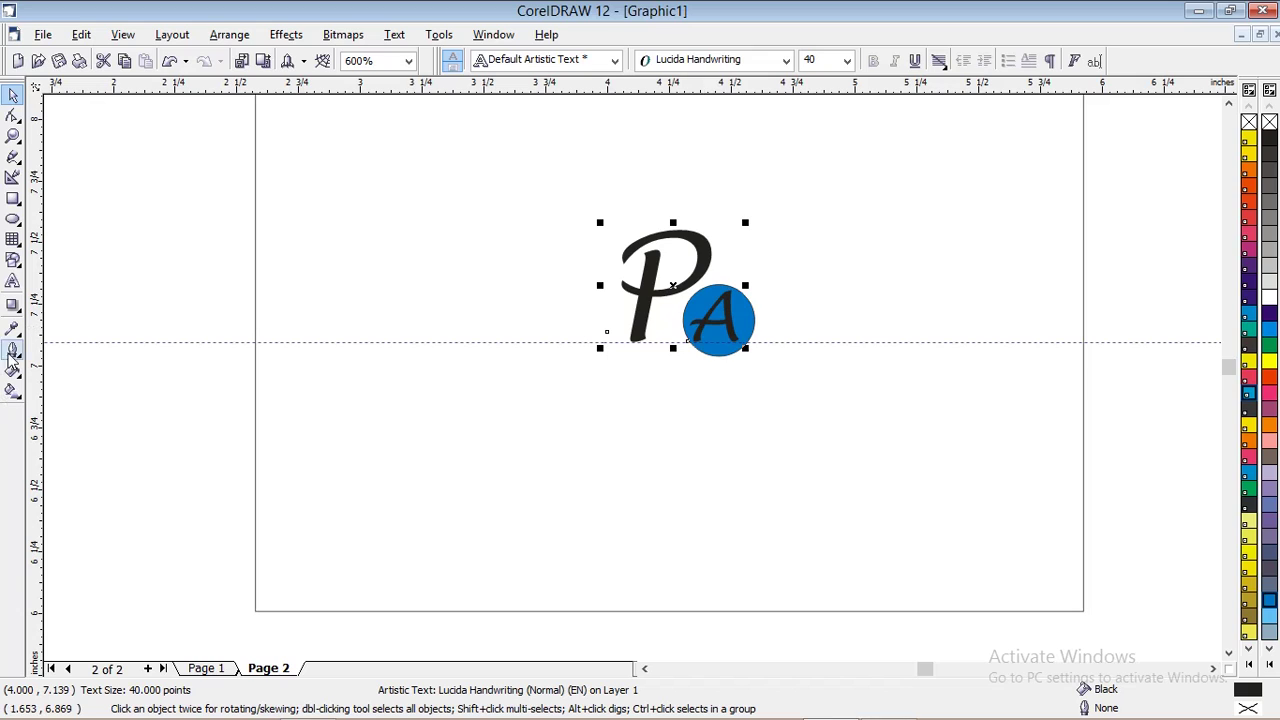
Colour the letter A of the PA text white
left_click(13, 282)
left_click(697, 328)
left_click_drag(697, 328, 742, 326)
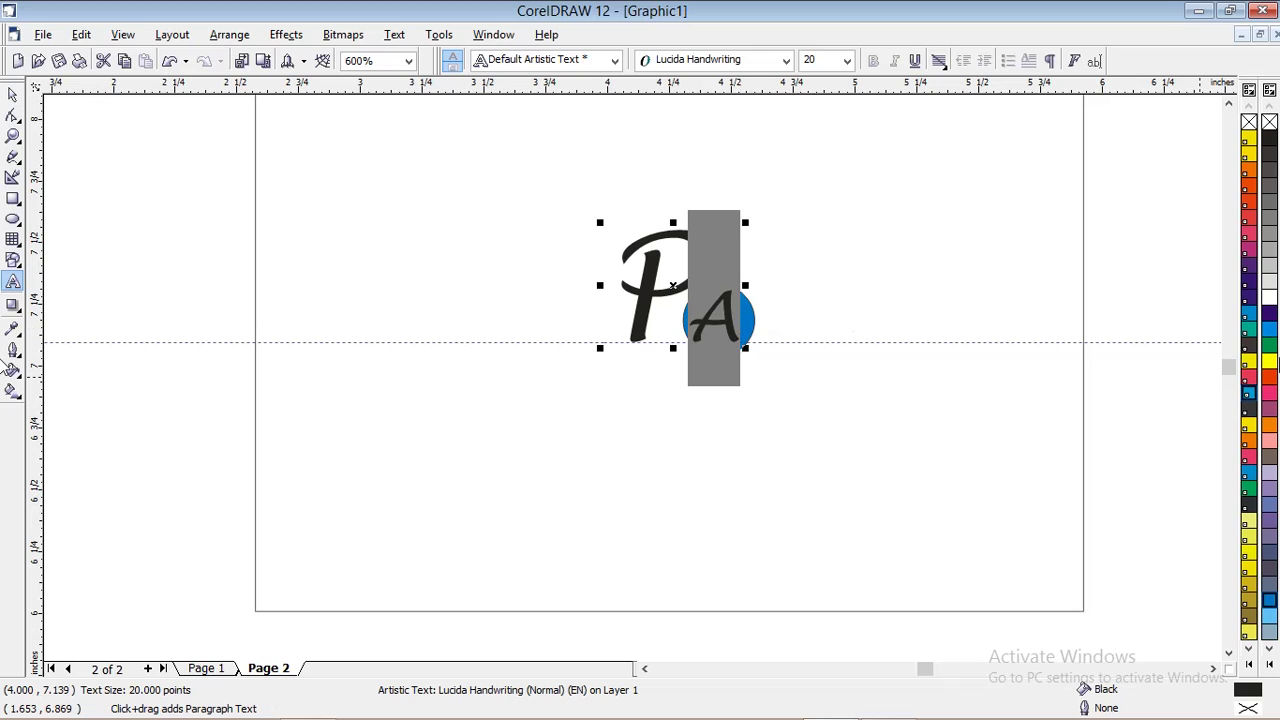
left_click(1268, 297)
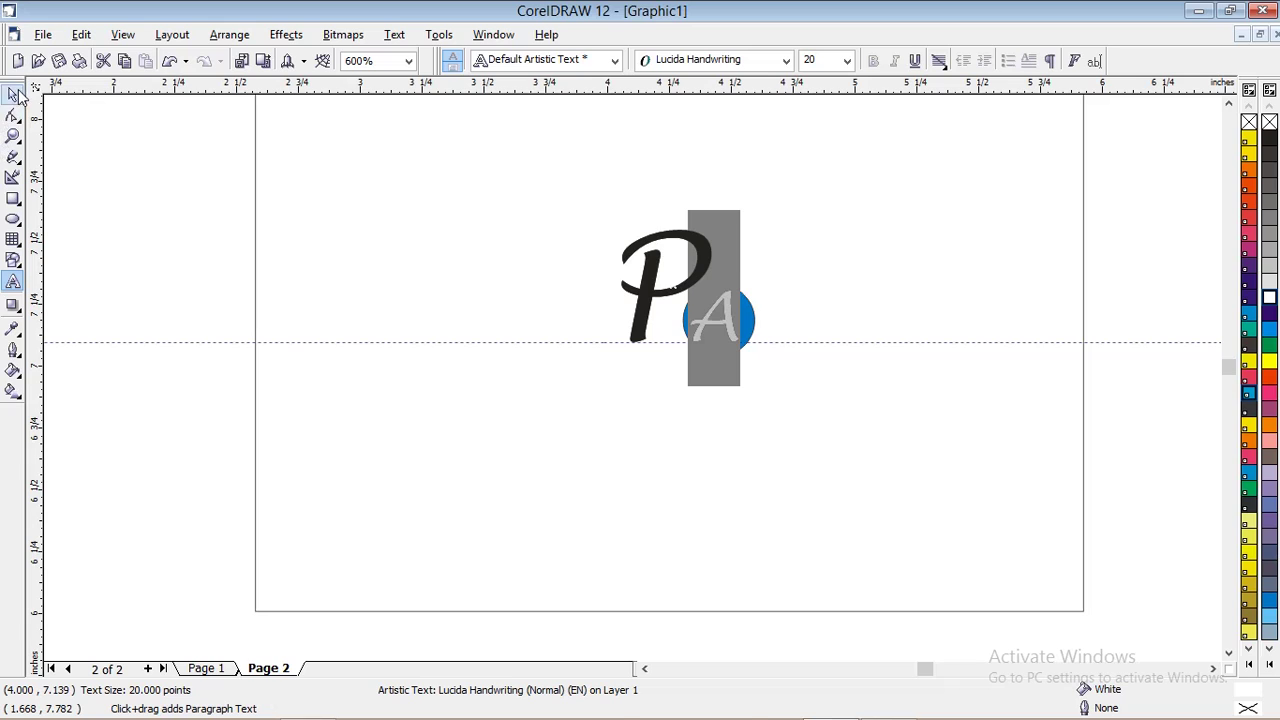
left_click(14, 93)
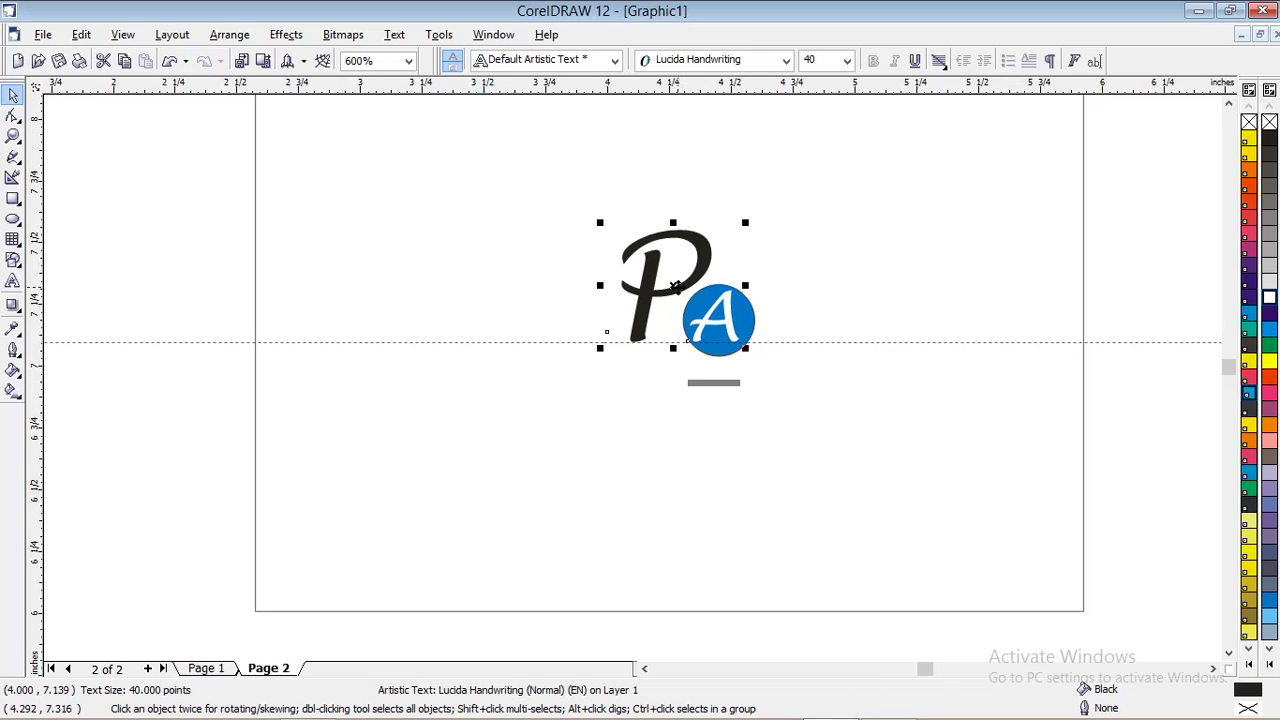
Colour the letter P 70% Black grey
left_click(675, 287)
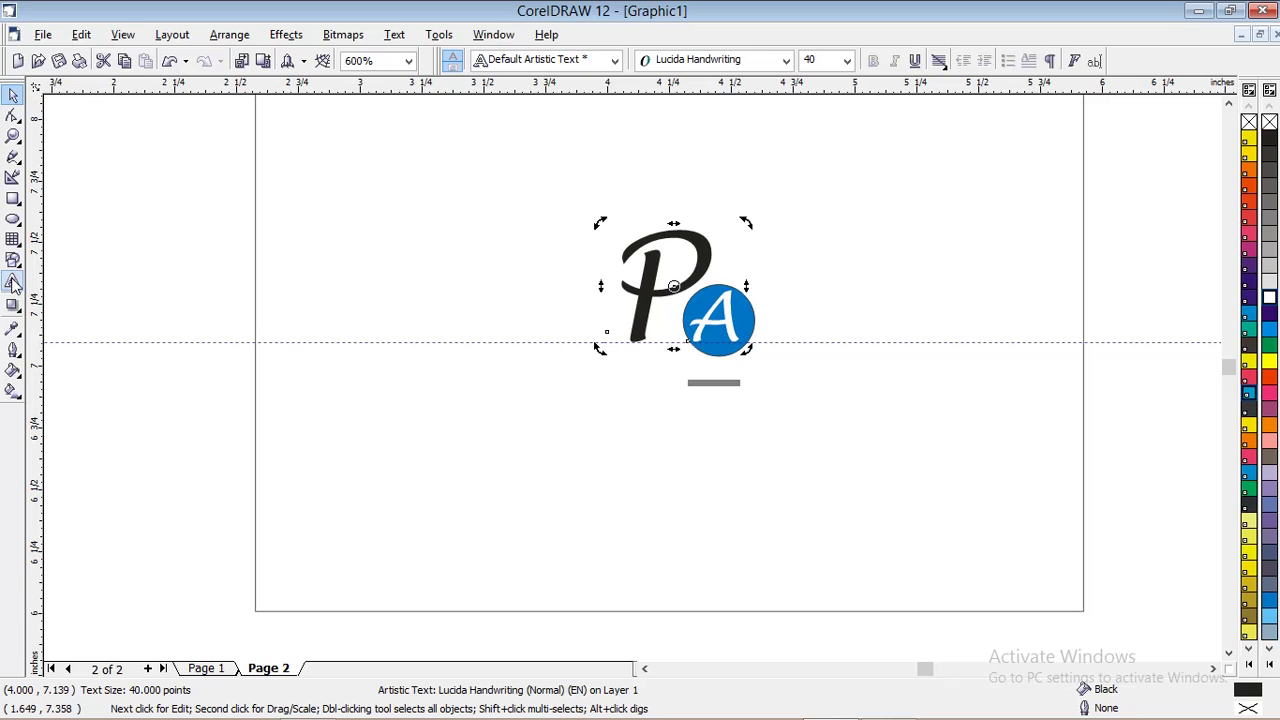
left_click(13, 284)
left_click_drag(704, 290, 623, 300)
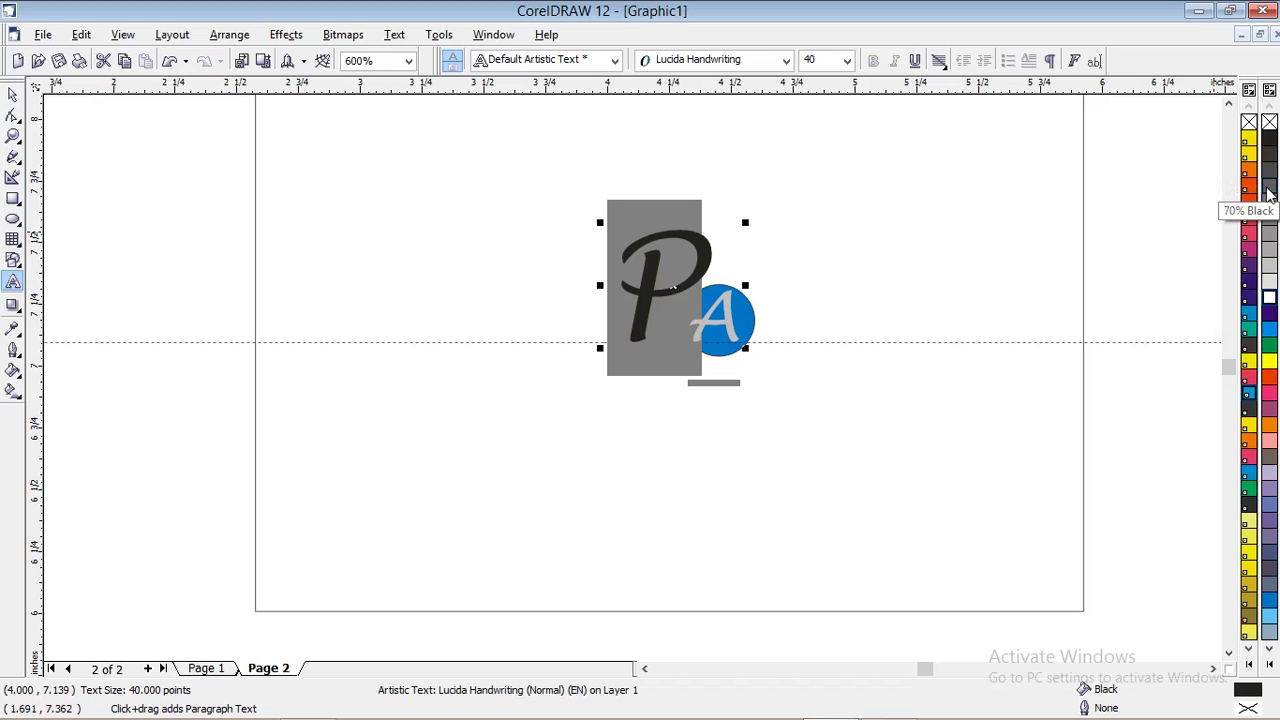
left_click(1268, 187)
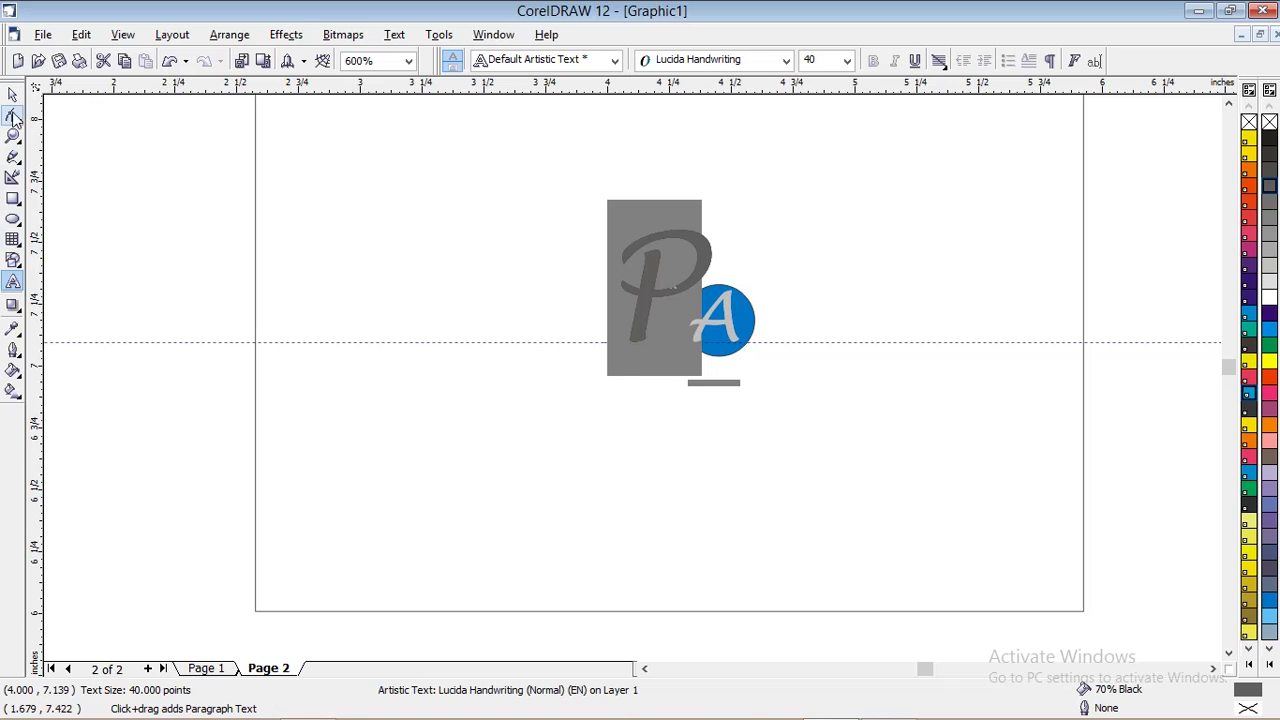
left_click(13, 97)
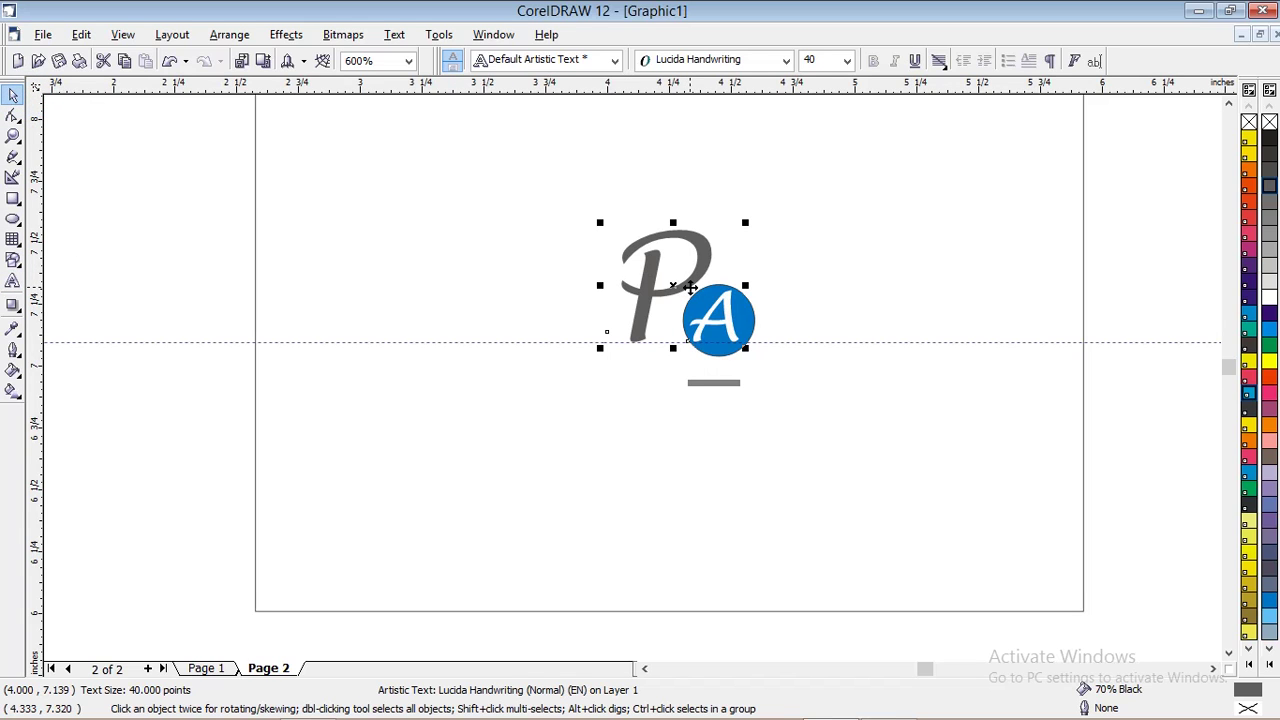
scroll(690, 287, "down", 1)
Set the blue circle behind the A to No Outline
left_click(700, 300)
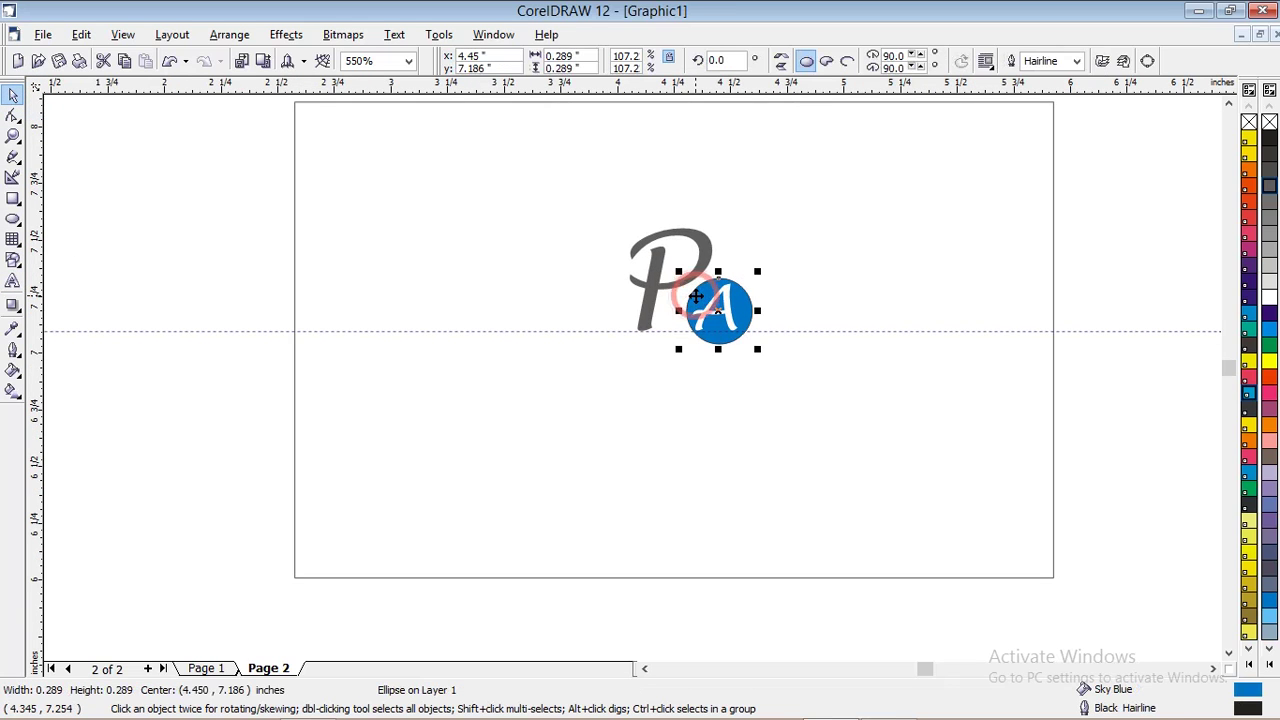
scroll(758, 307, "up", 1)
left_click(13, 350)
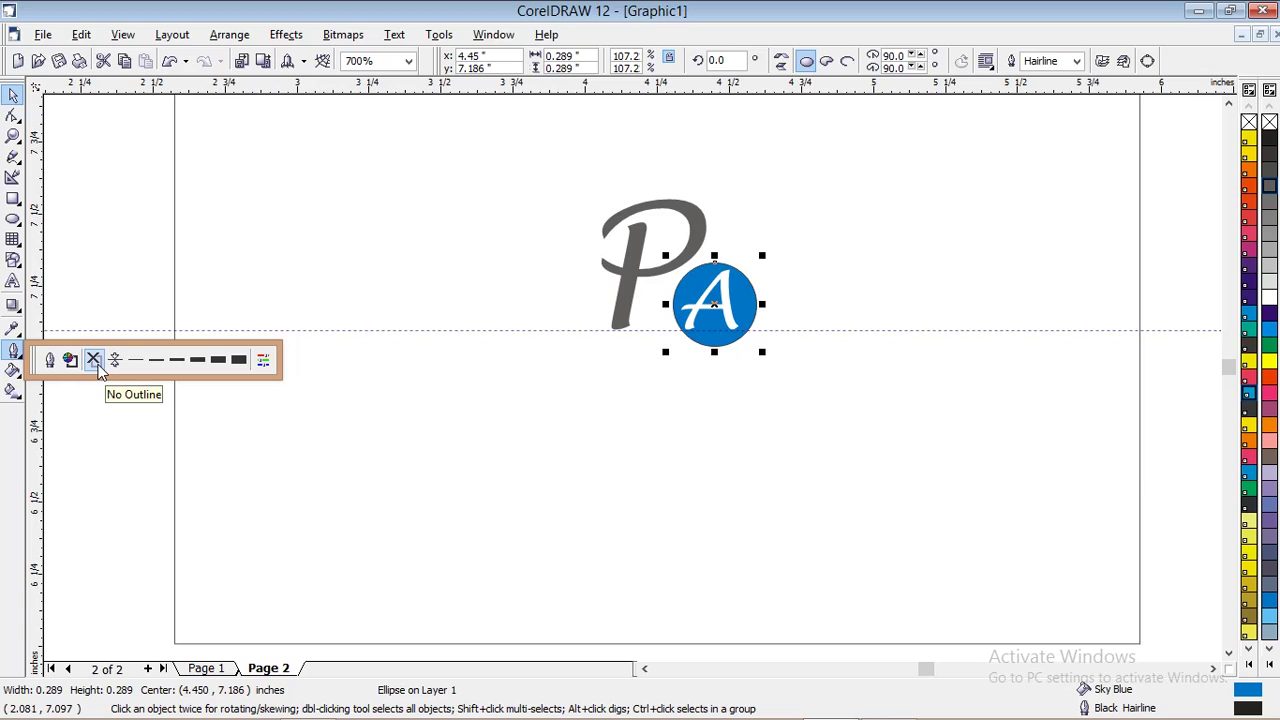
left_click(95, 362)
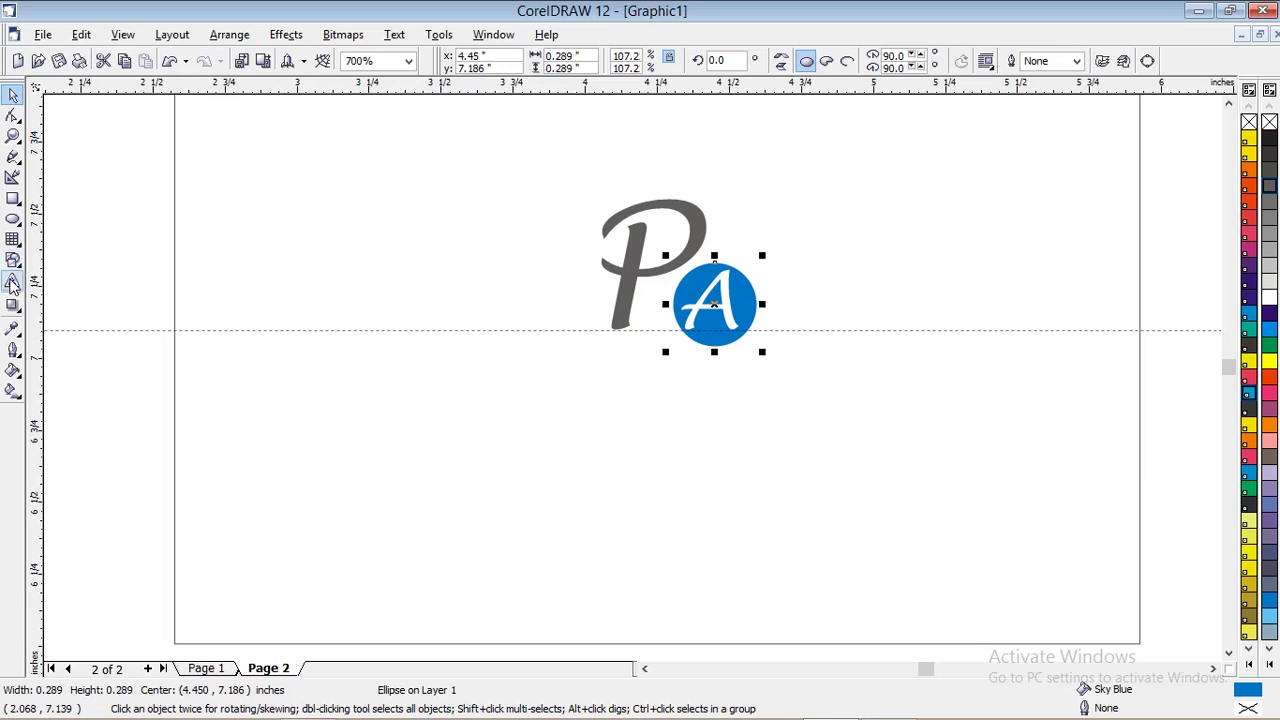
left_click(12, 283)
left_click(470, 422)
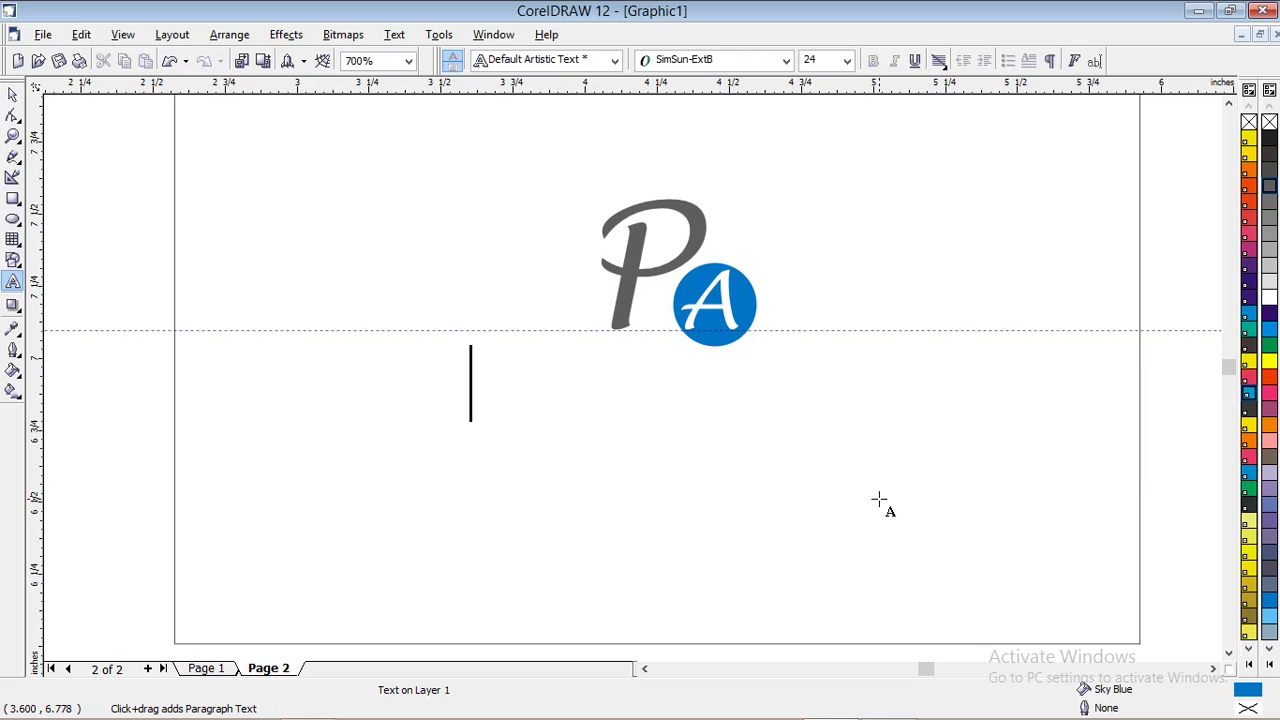
Type 'Pearl Art' under the PA logo, compare with Page 1's version, then reselect it on Page 2
type("Pear")
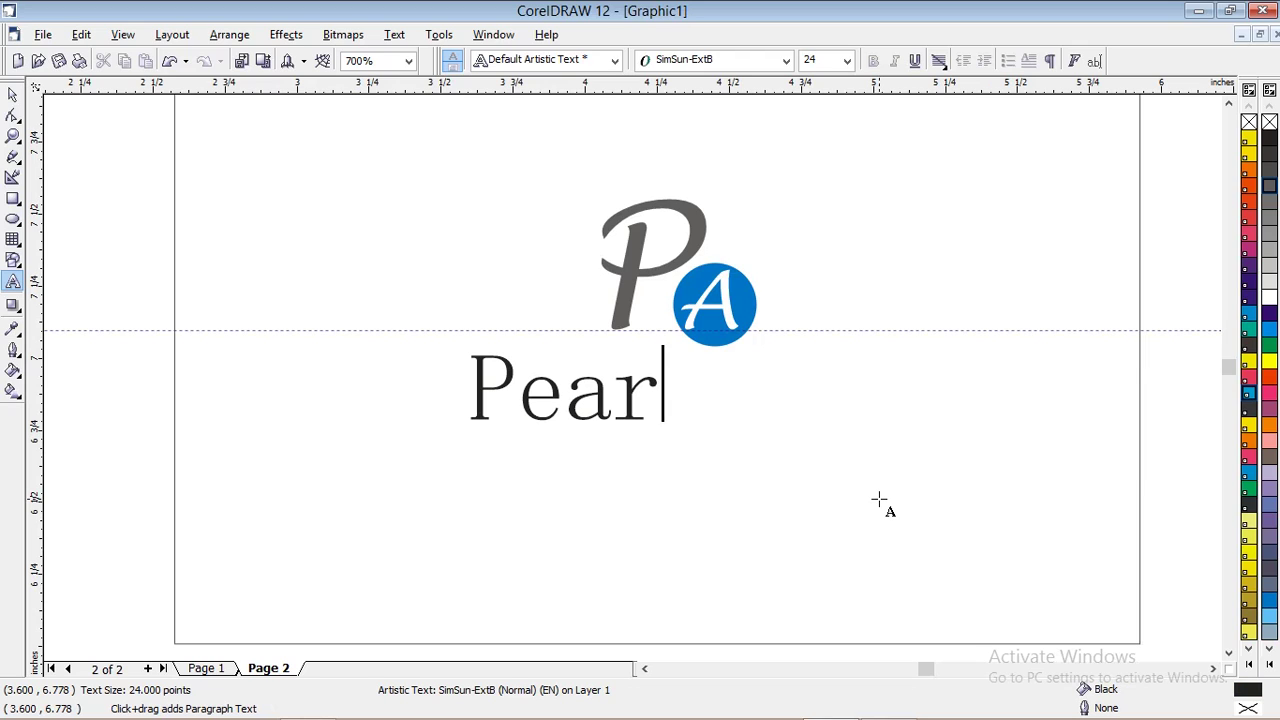
type("l Art")
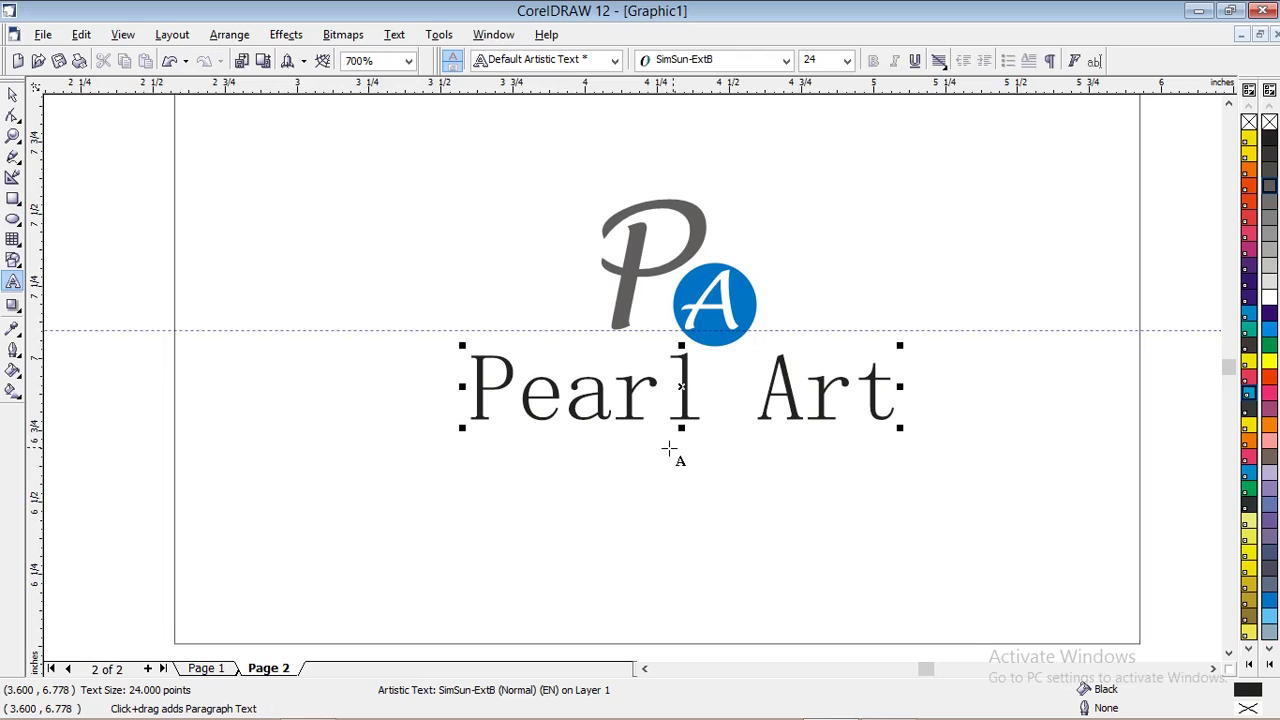
left_click(12, 94)
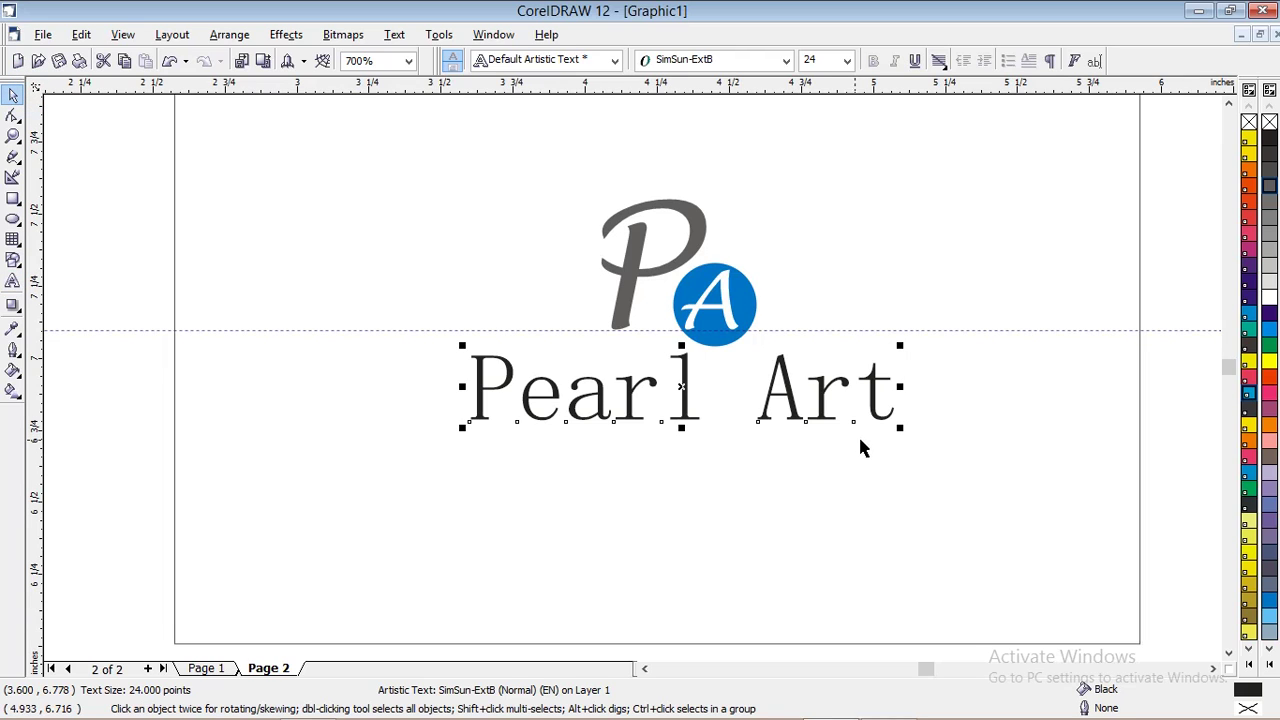
left_click(206, 670)
scroll(742, 187, "down", 2)
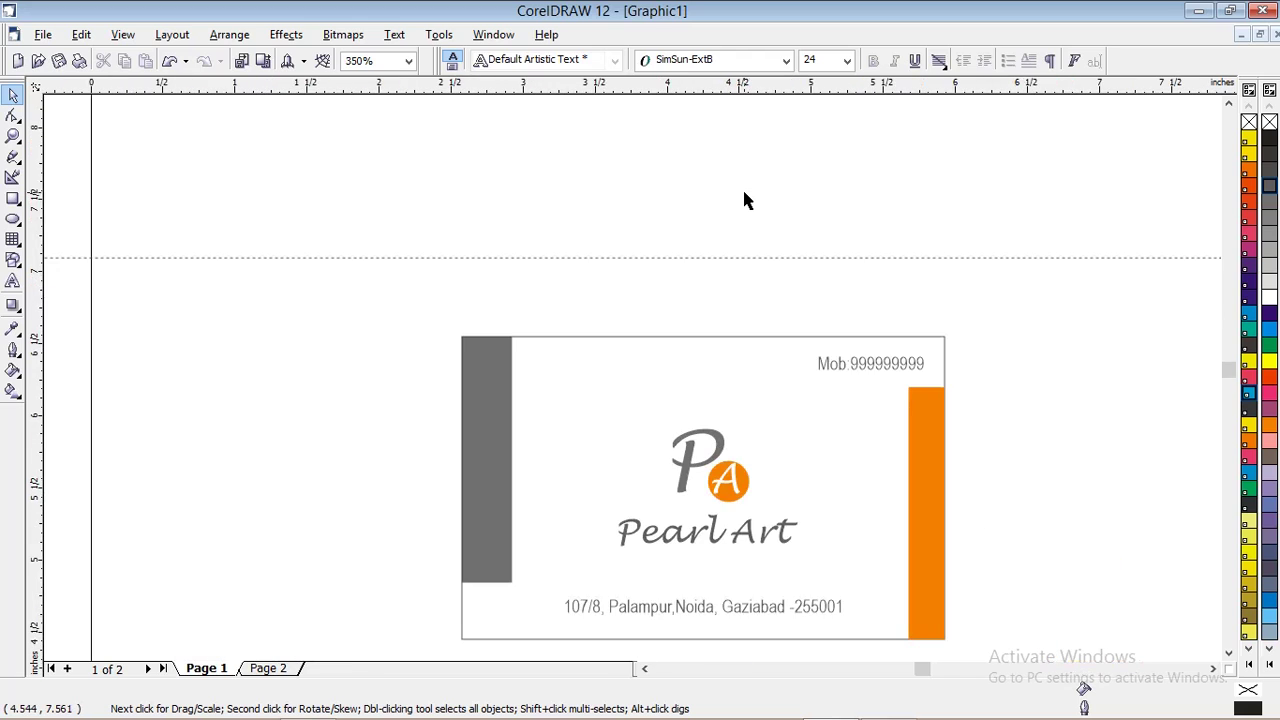
scroll(668, 577, "up", 1)
left_click(724, 541)
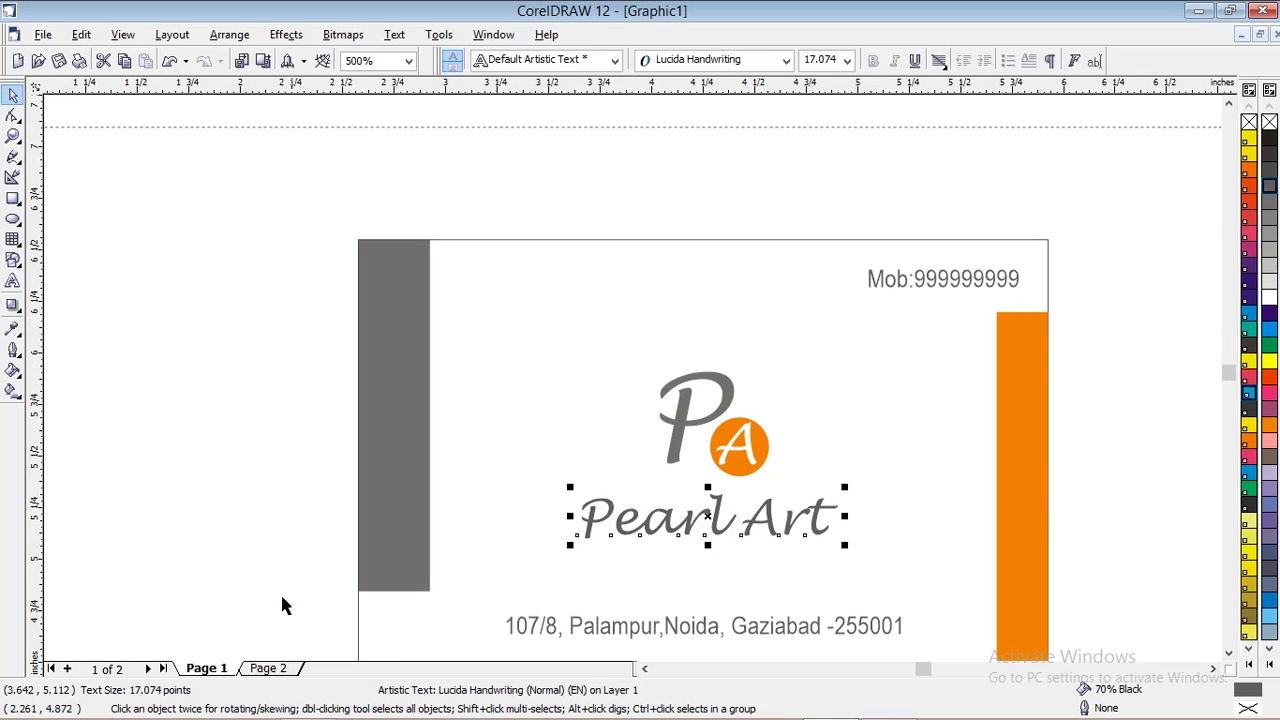
left_click(267, 670)
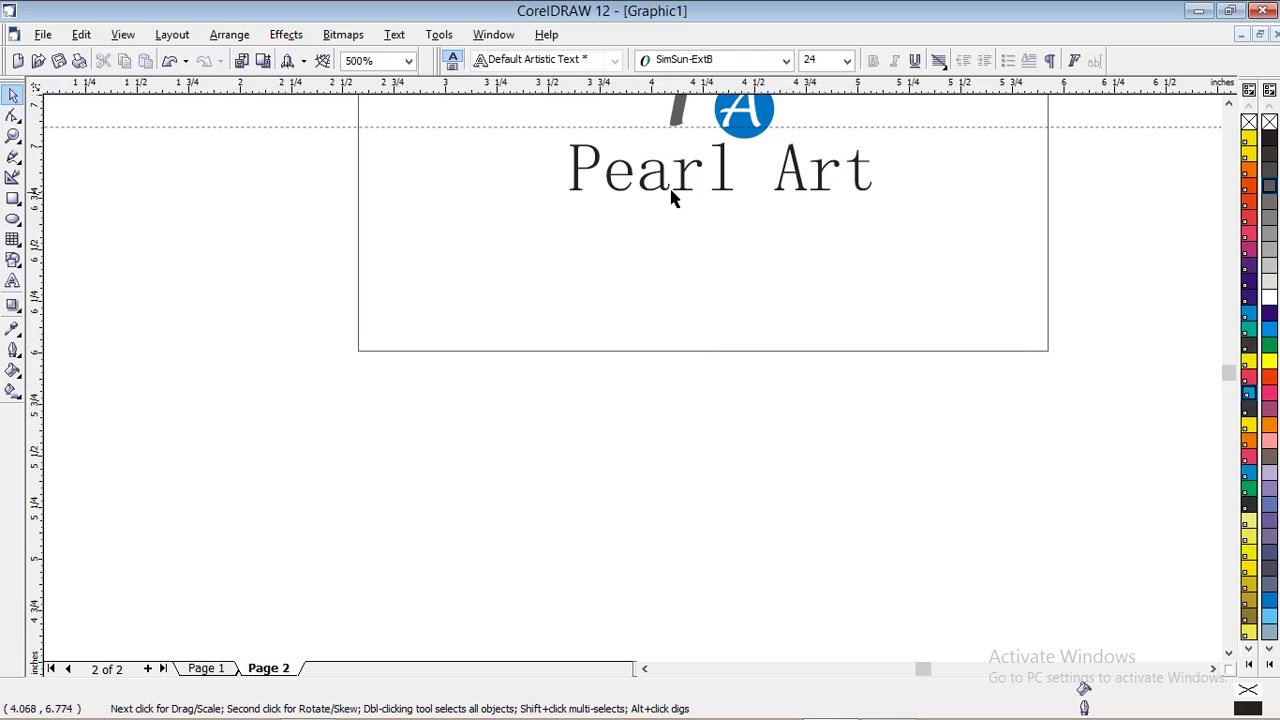
left_click(672, 190)
Set the Pearl Art text to 17 pt Lucida Handwriting
left_click(815, 60)
type("17")
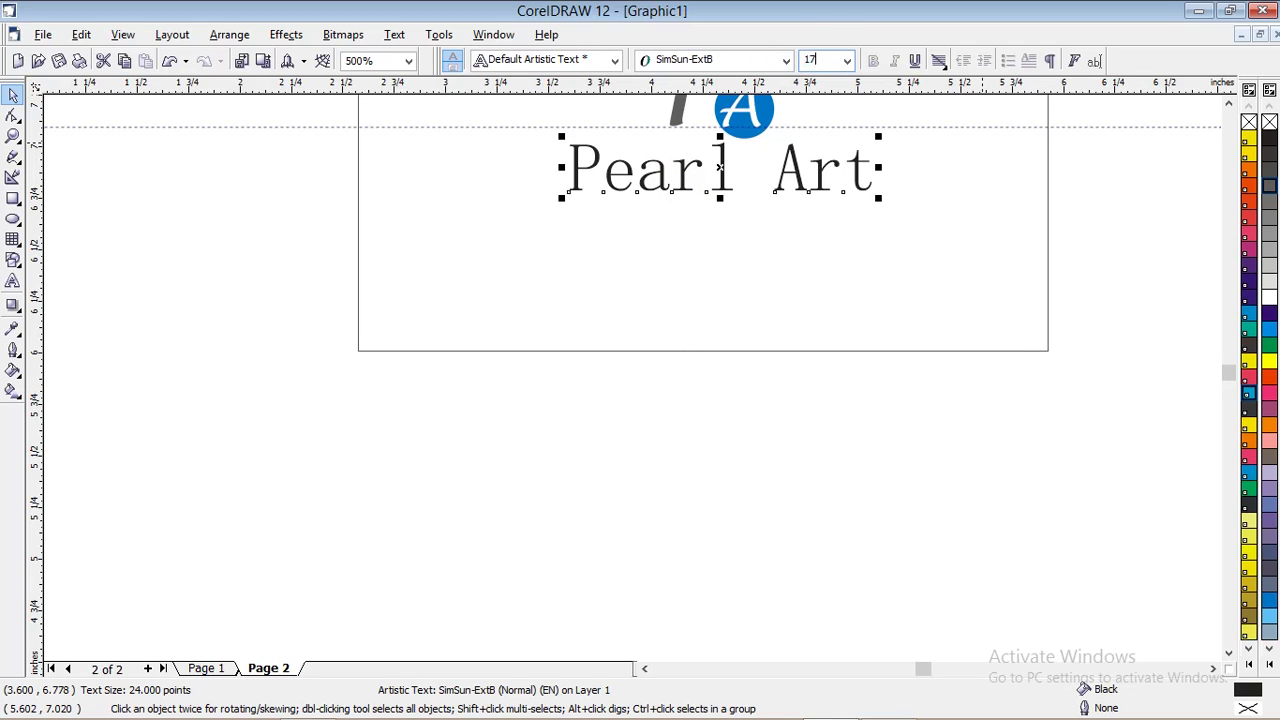
left_click(787, 61)
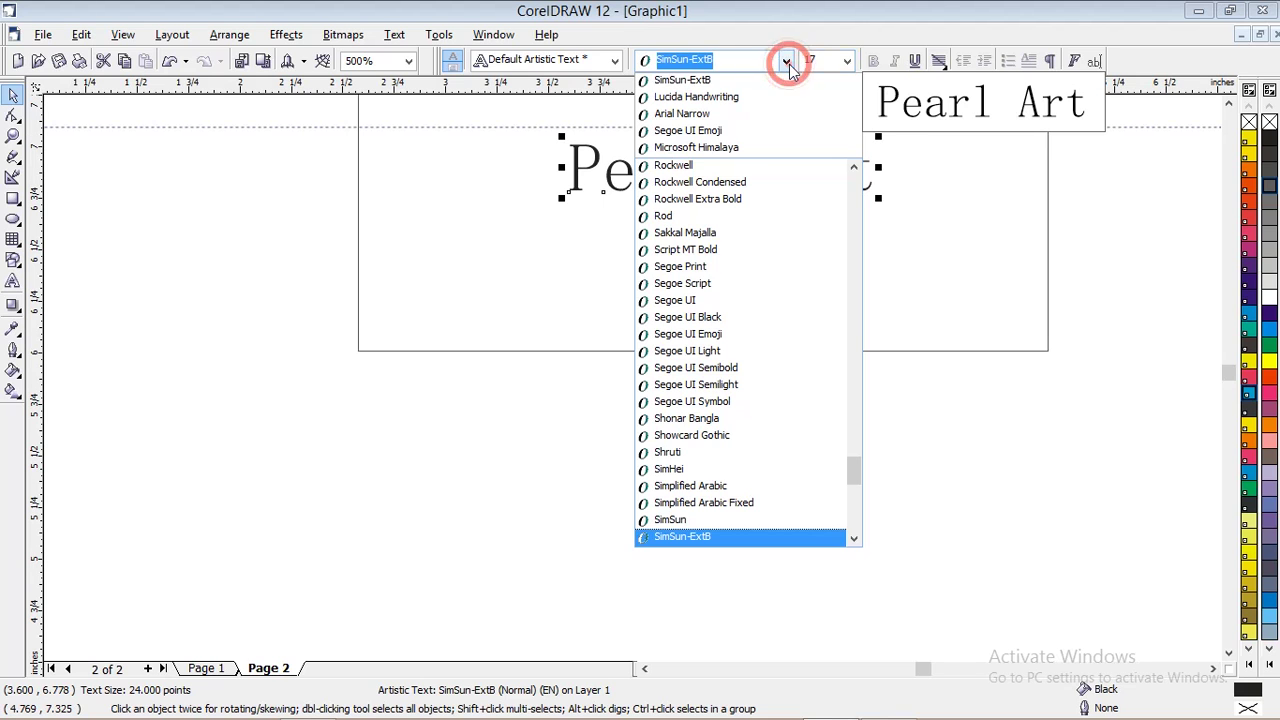
left_click(730, 97)
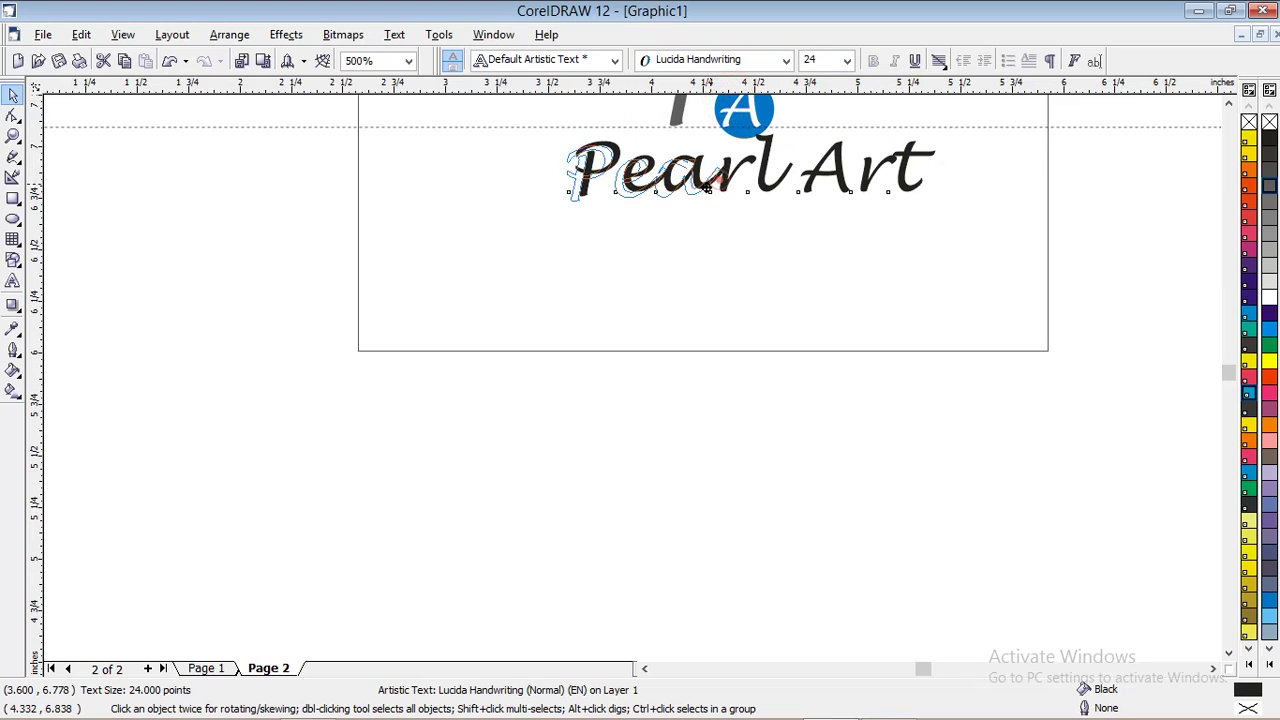
scroll(747, 428, "down", 1)
scroll(745, 455, "down", 2)
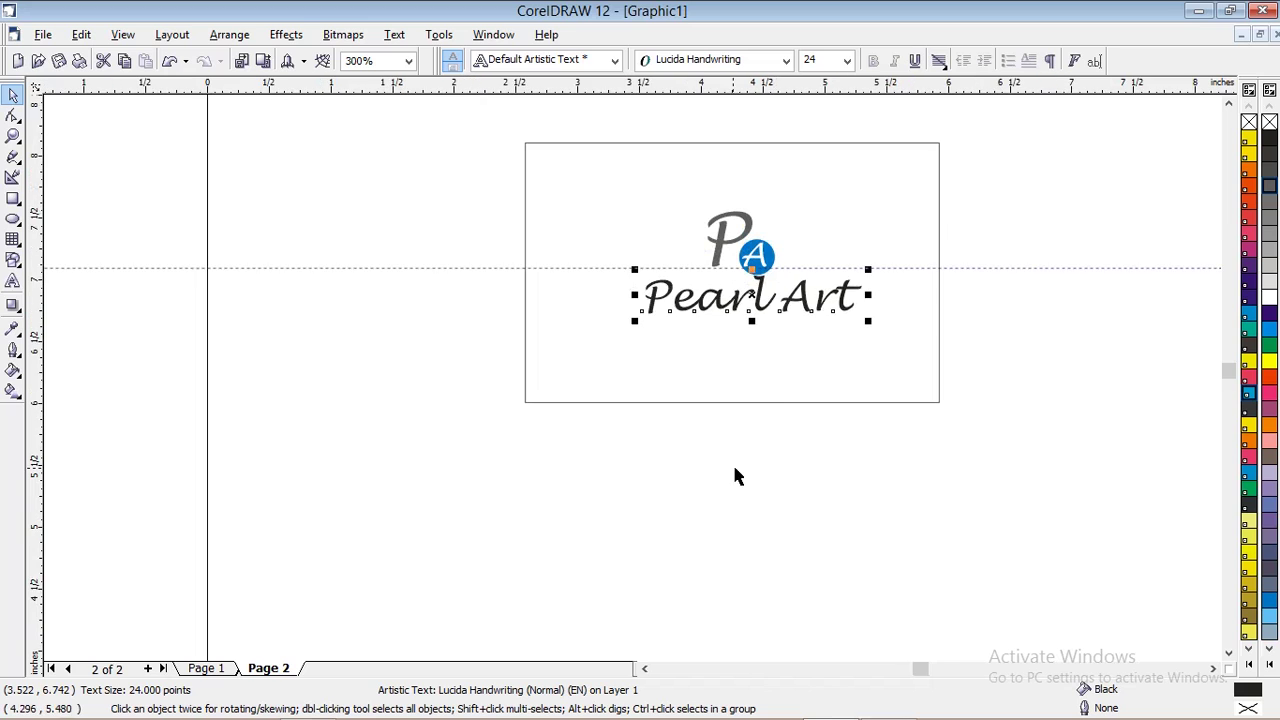
scroll(800, 252, "up", 2)
Position Pearl Art under the logo and reapply the 17 pt size
left_click_drag(735, 325, 738, 333)
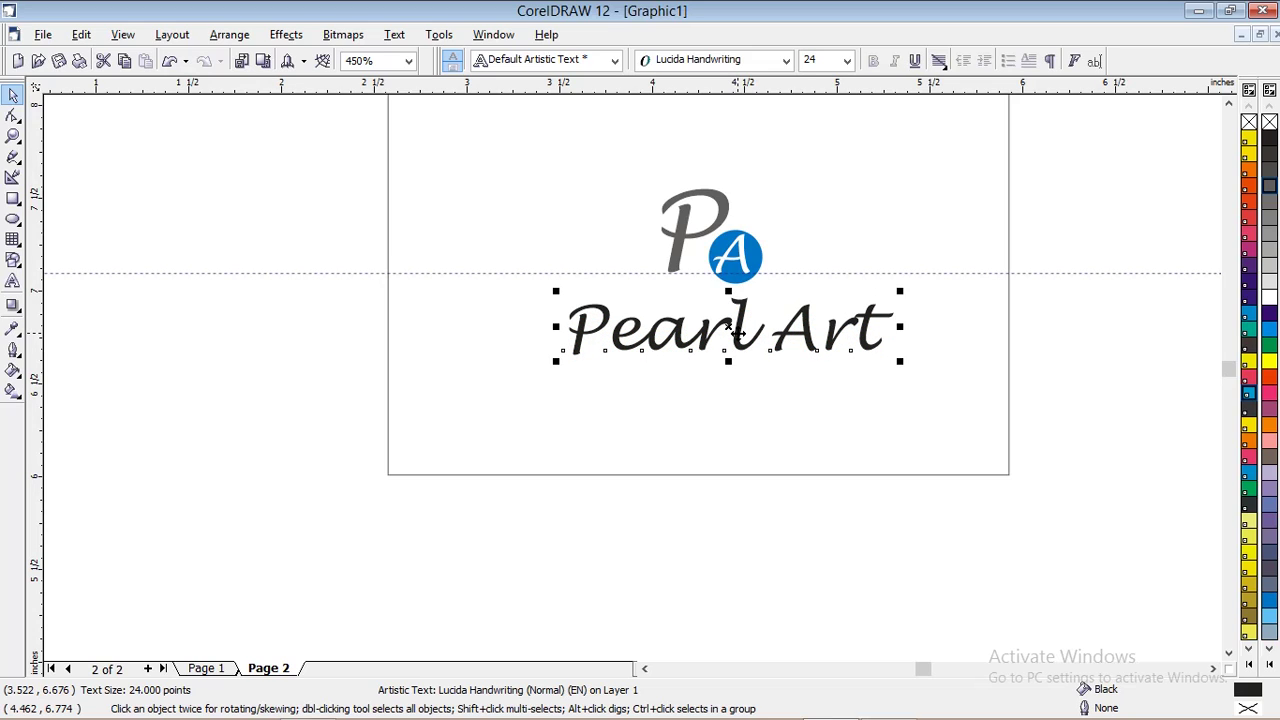
scroll(737, 333, "up", 1)
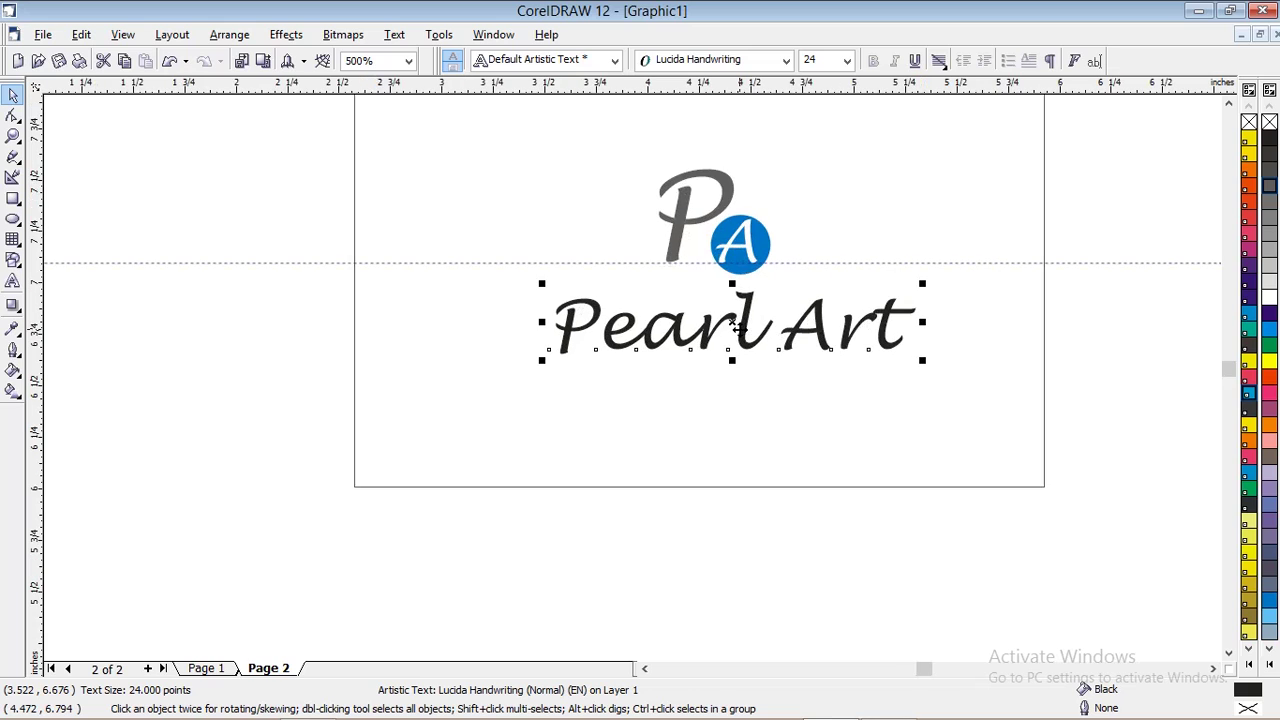
left_click_drag(739, 329, 731, 329)
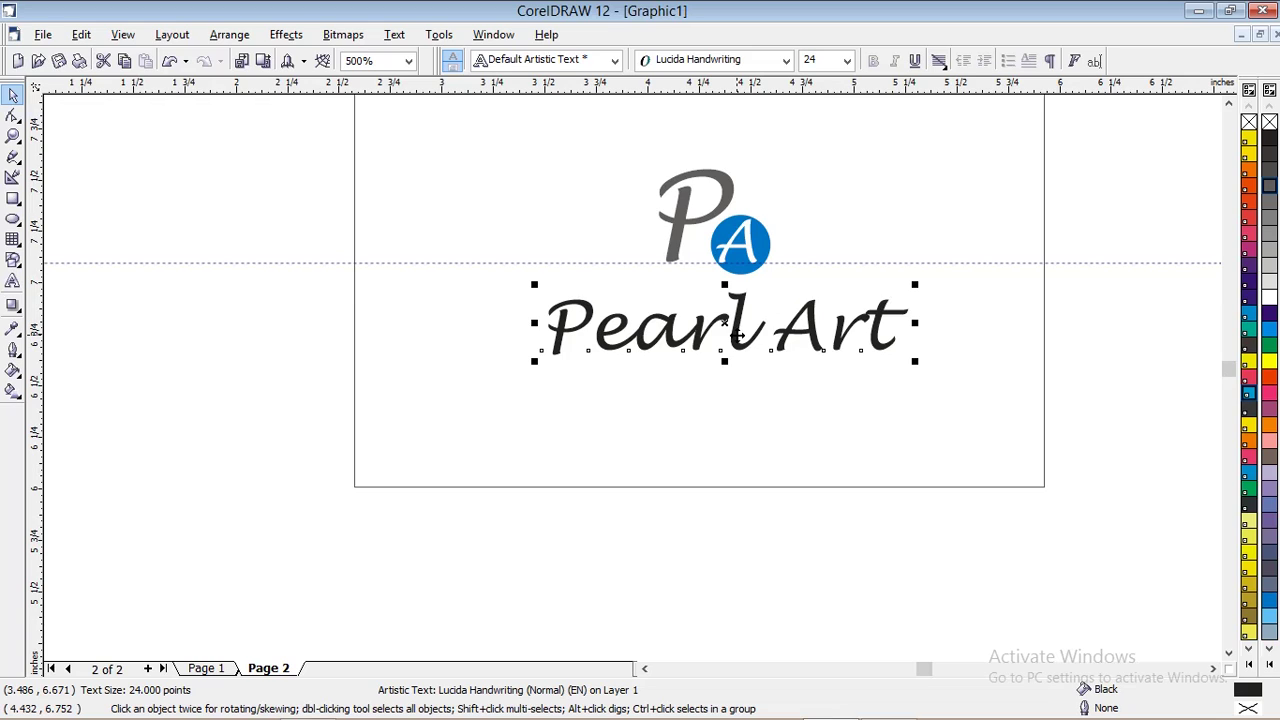
left_click(737, 336)
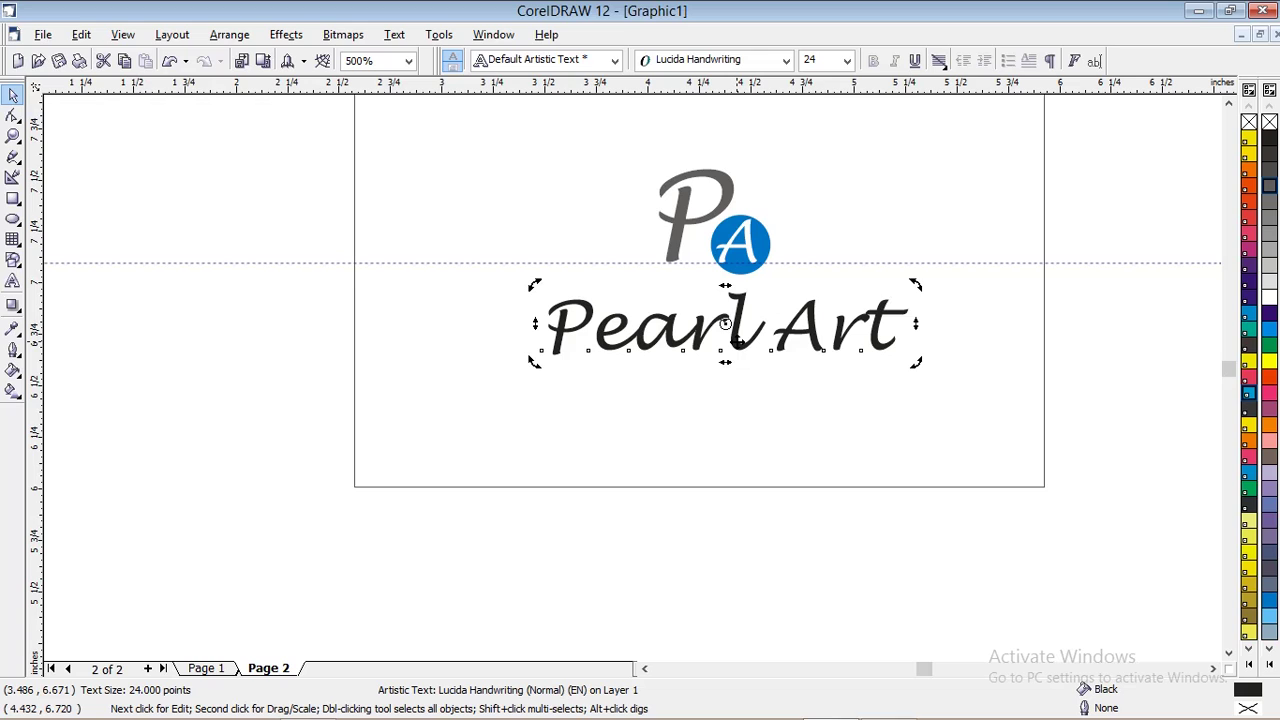
left_click(737, 340)
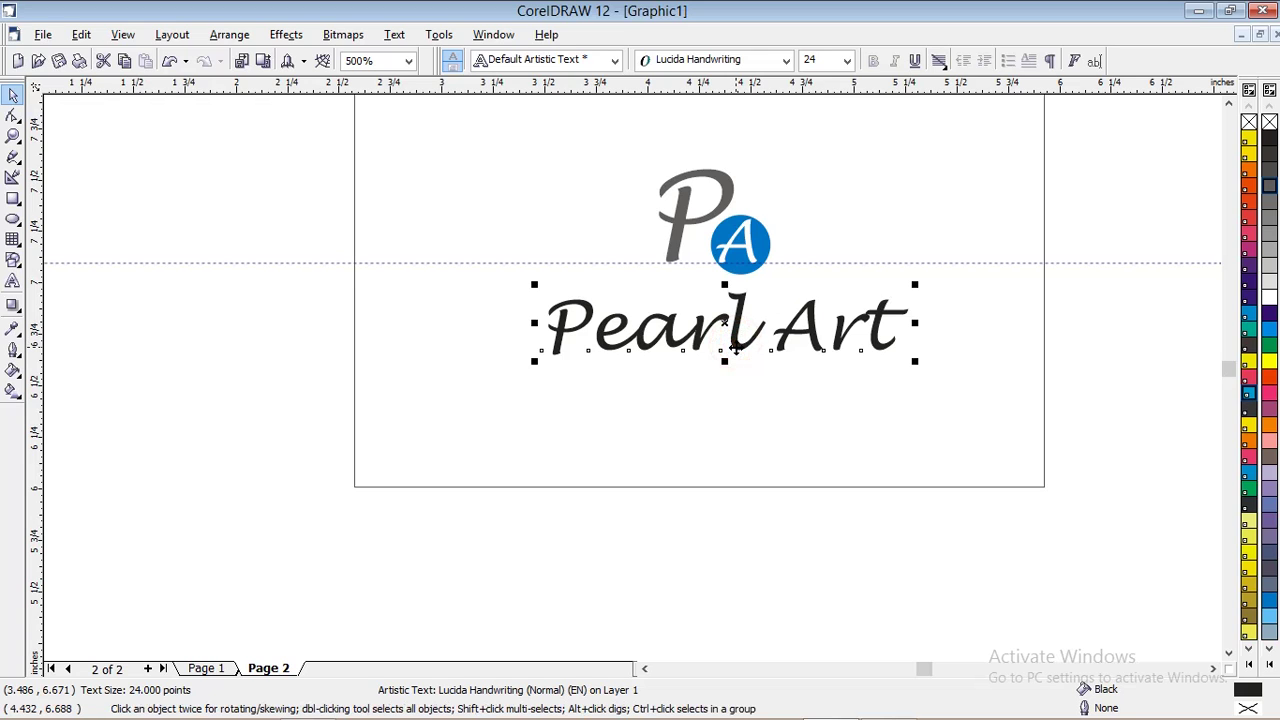
left_click(811, 59)
type("17")
key("Return")
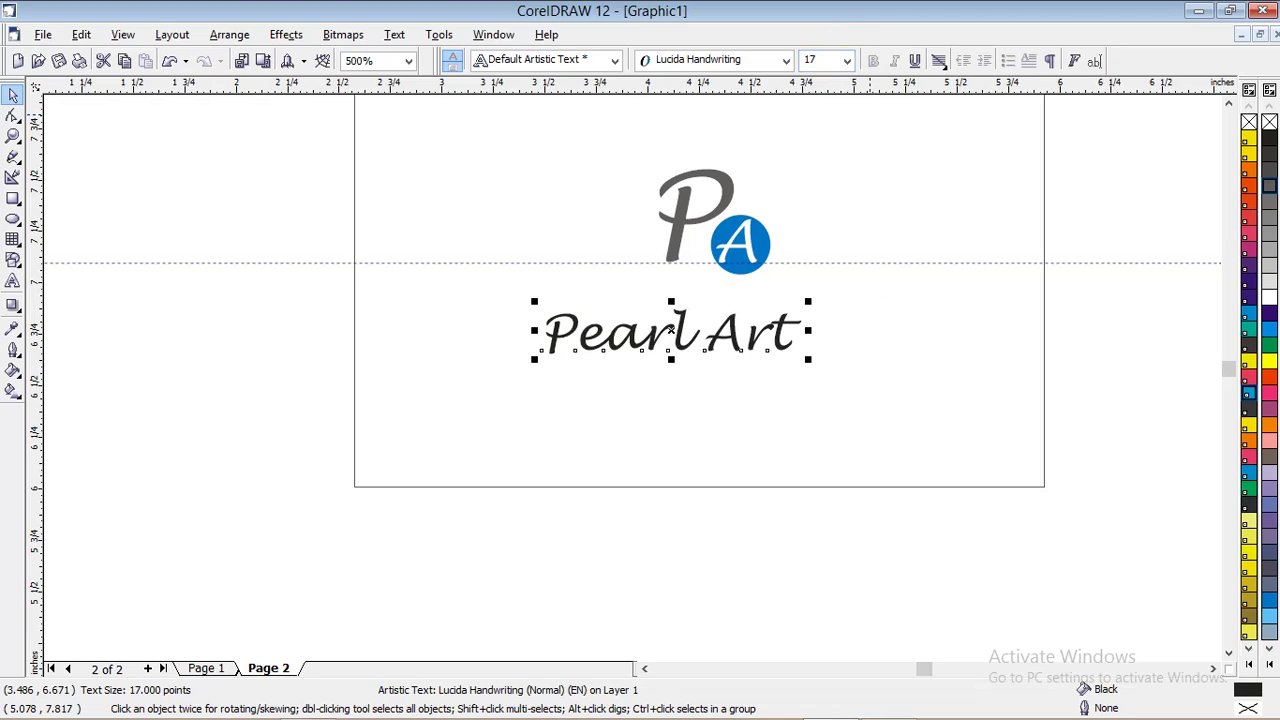
Group the P and blue A into one logo and move Pearl Art just beneath it
left_click(609, 153)
left_click_drag(611, 147, 817, 293)
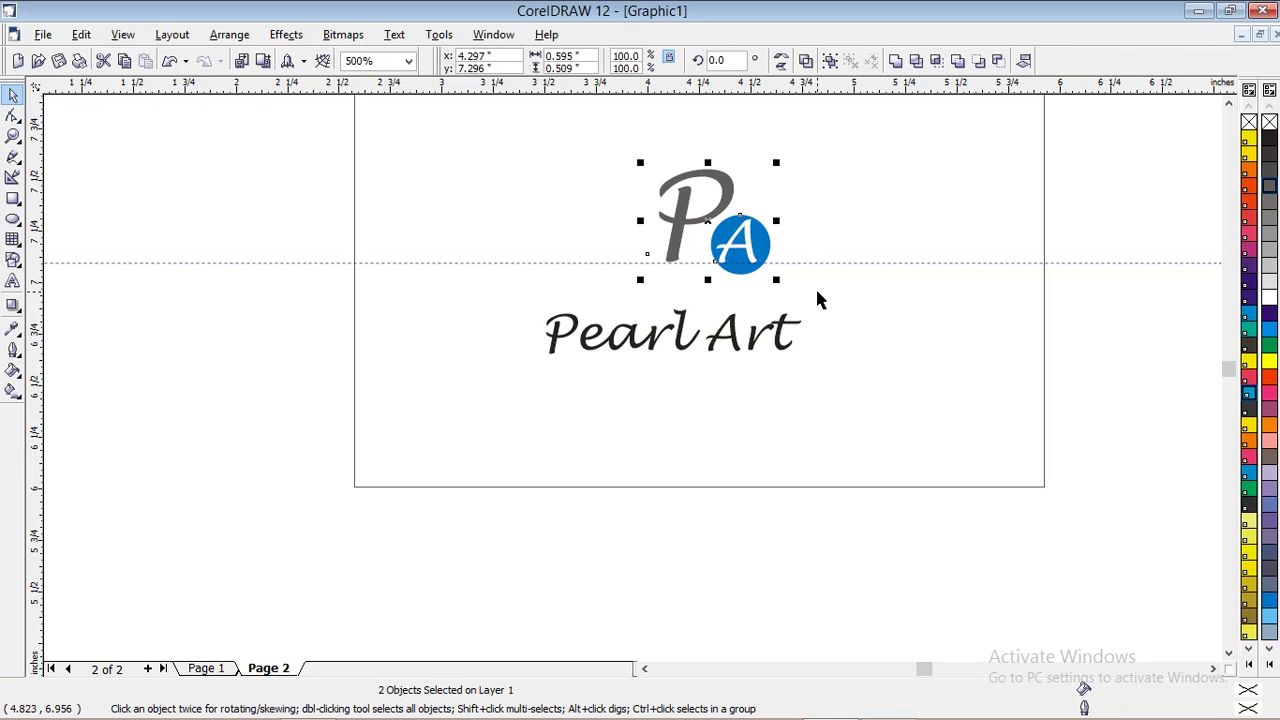
key("ctrl+g")
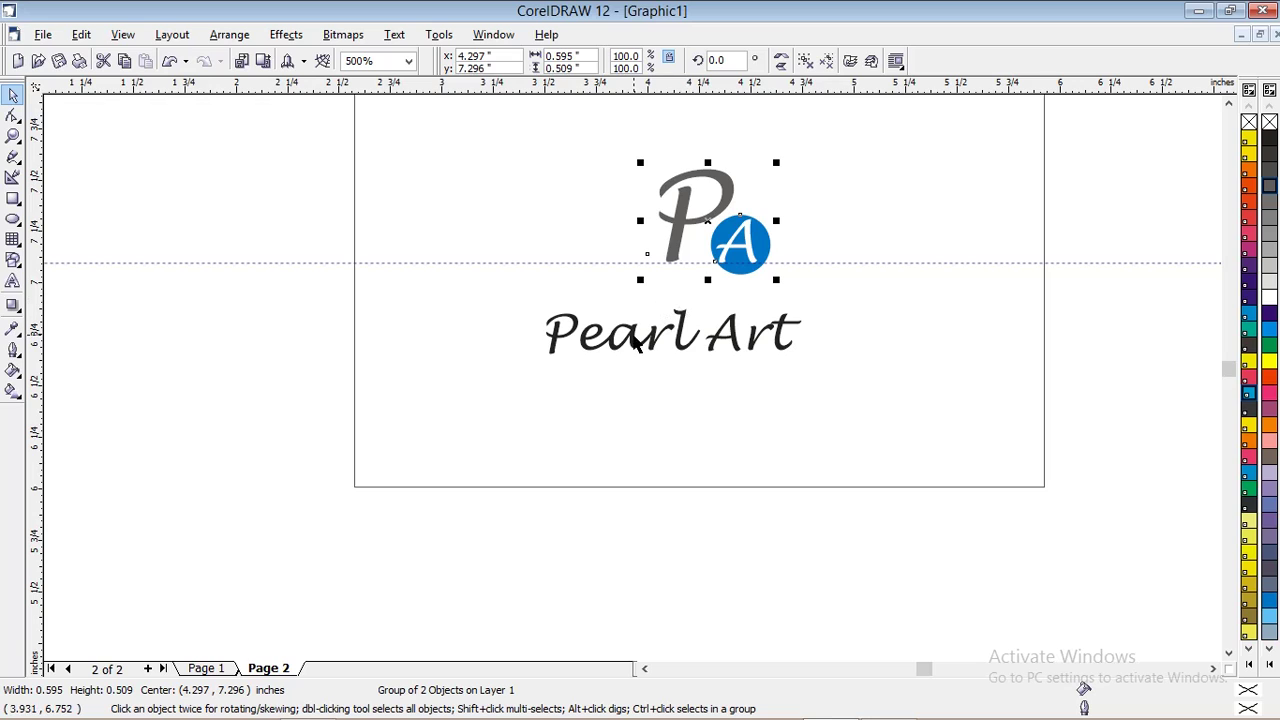
left_click(655, 342)
left_click_drag(655, 342, 693, 316)
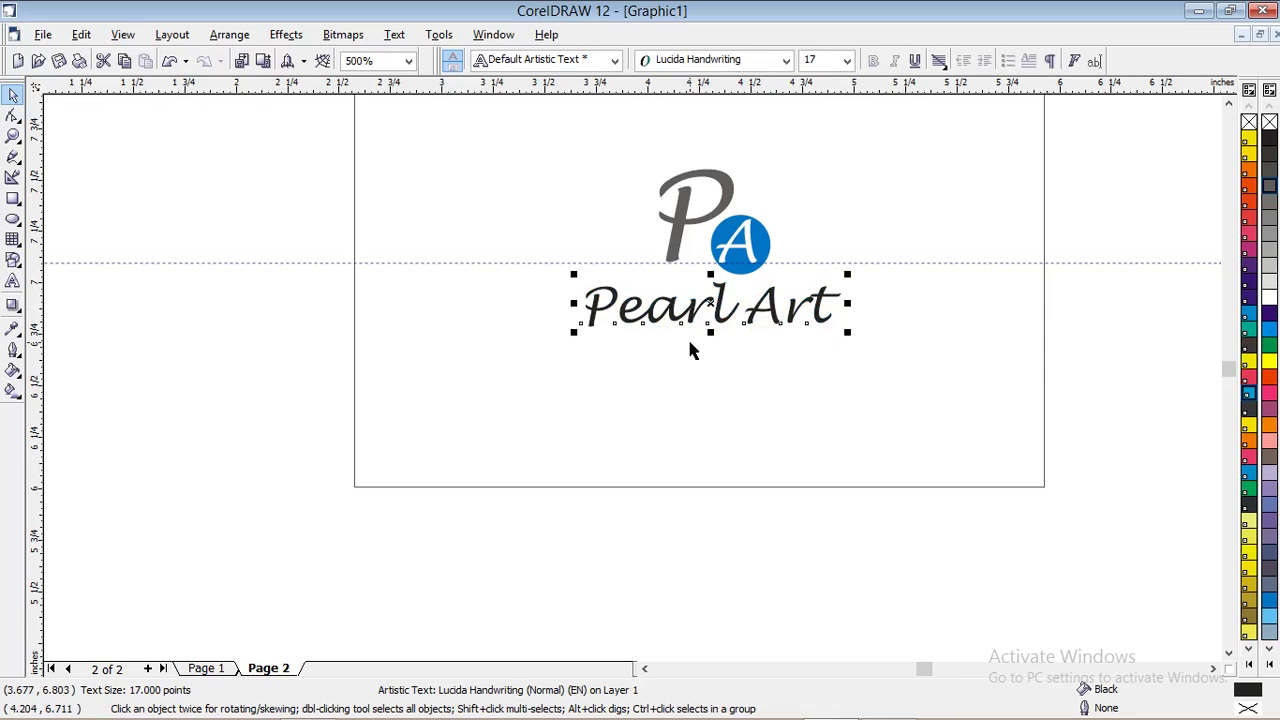
Fill the Pearl Art text with 70% Black to match the logo
left_click(1270, 184)
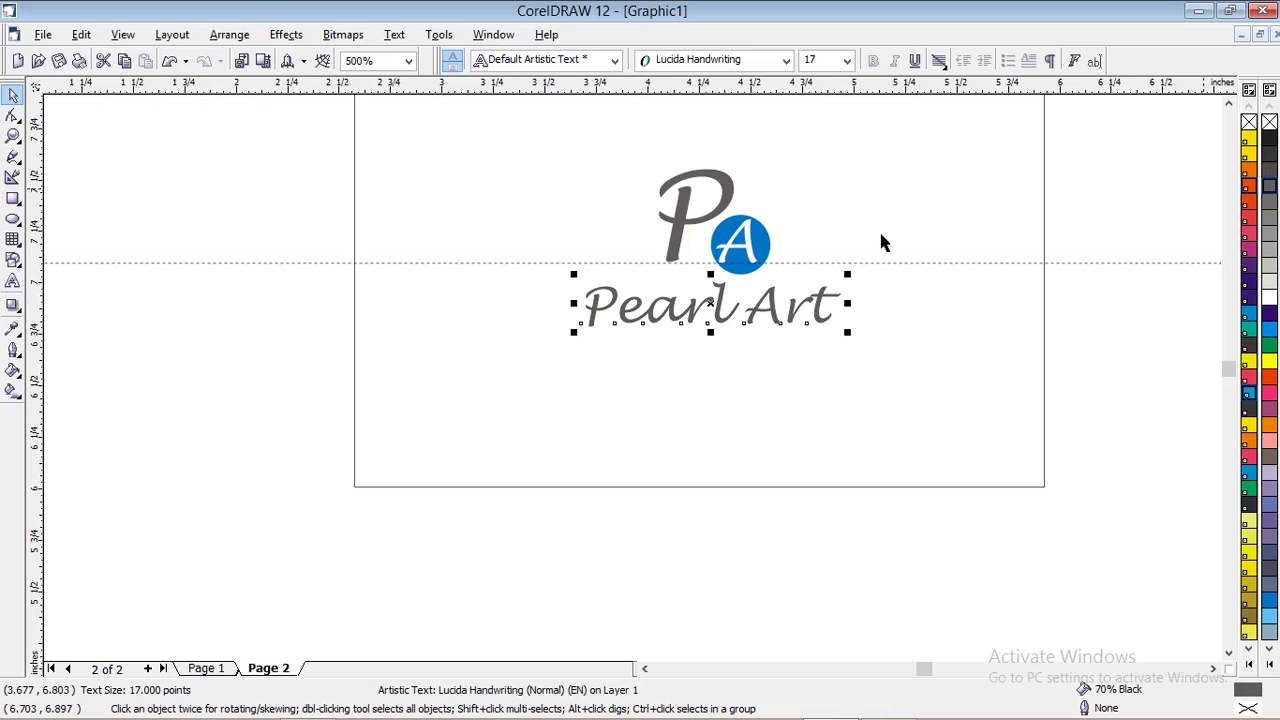
left_click(828, 233)
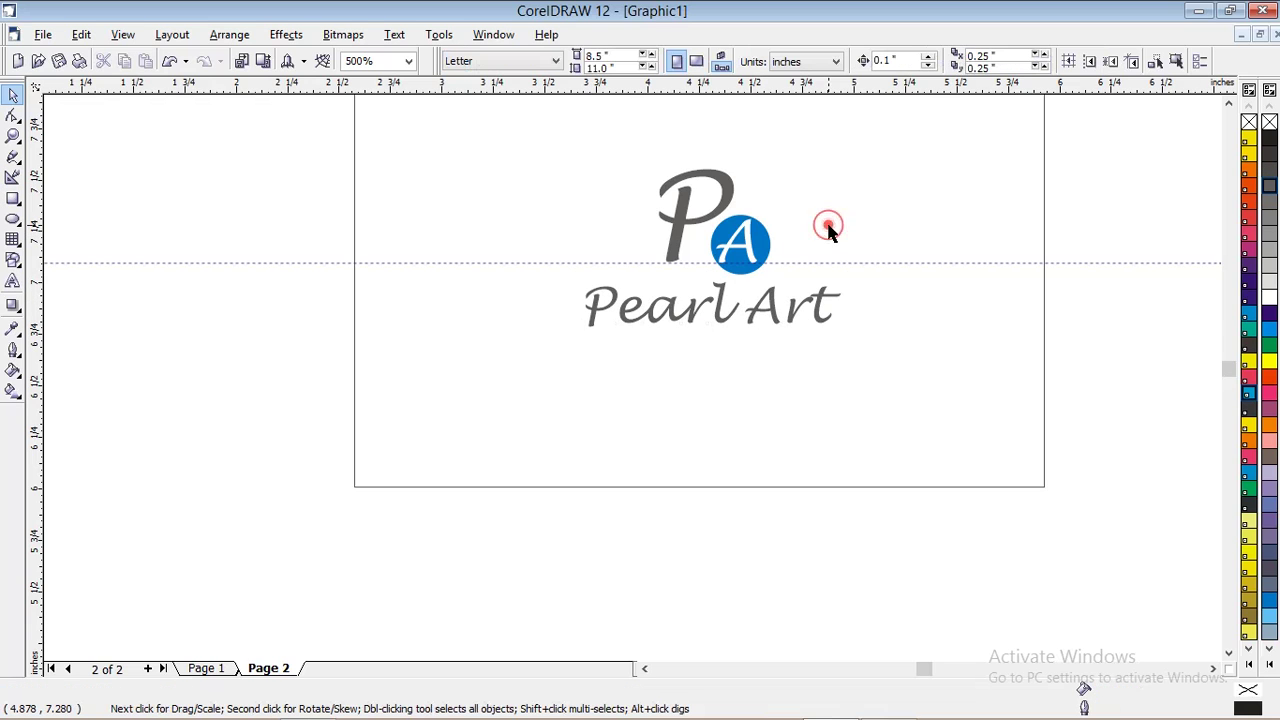
left_click(793, 323)
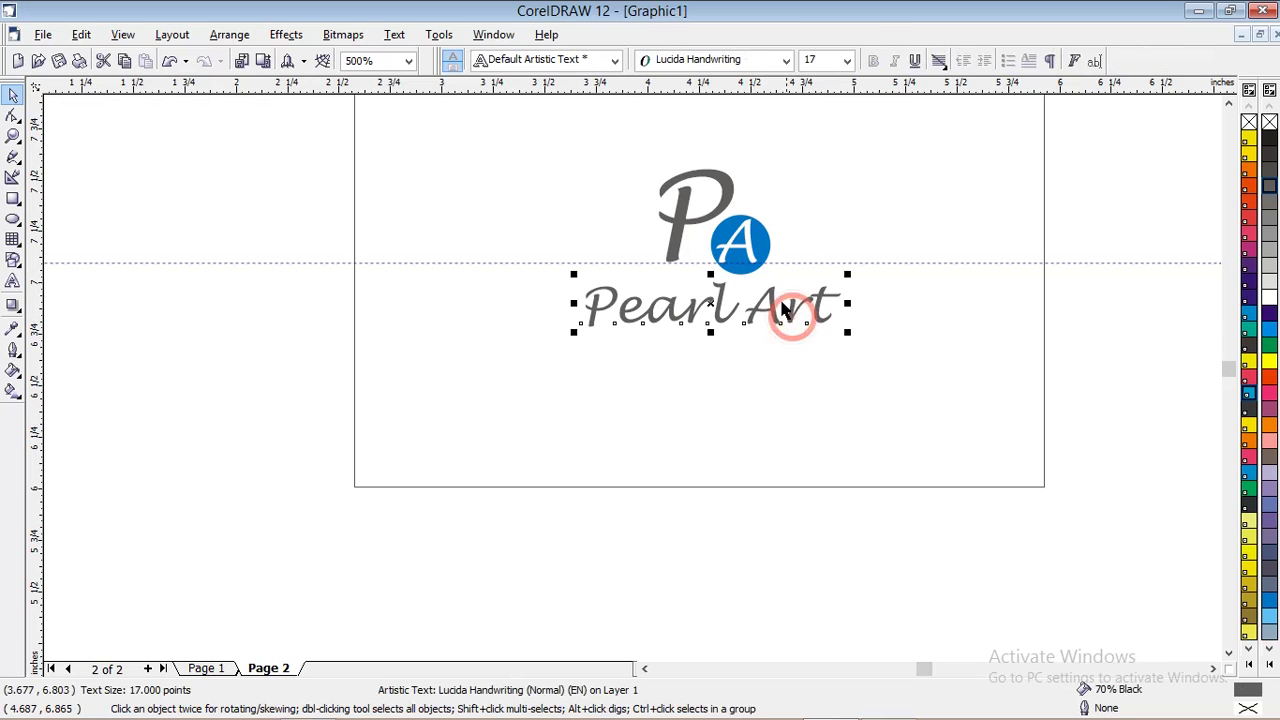
left_click(706, 222)
left_click(769, 292)
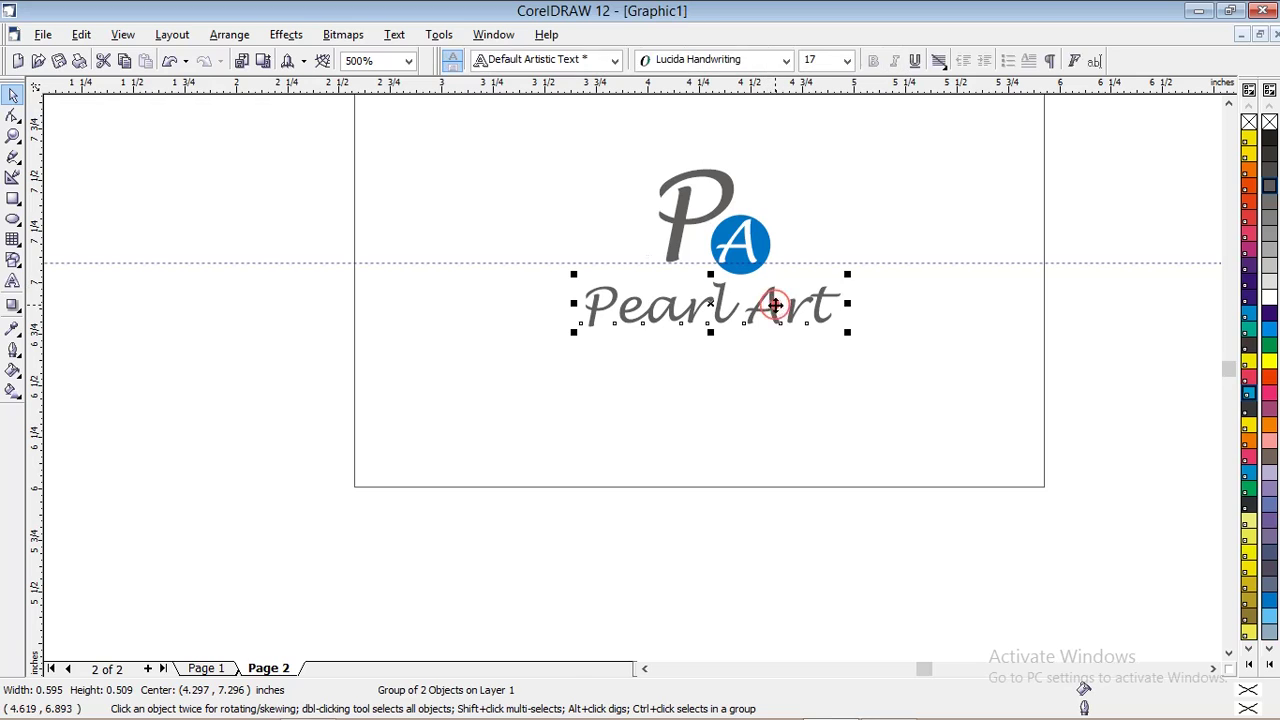
left_click(686, 226)
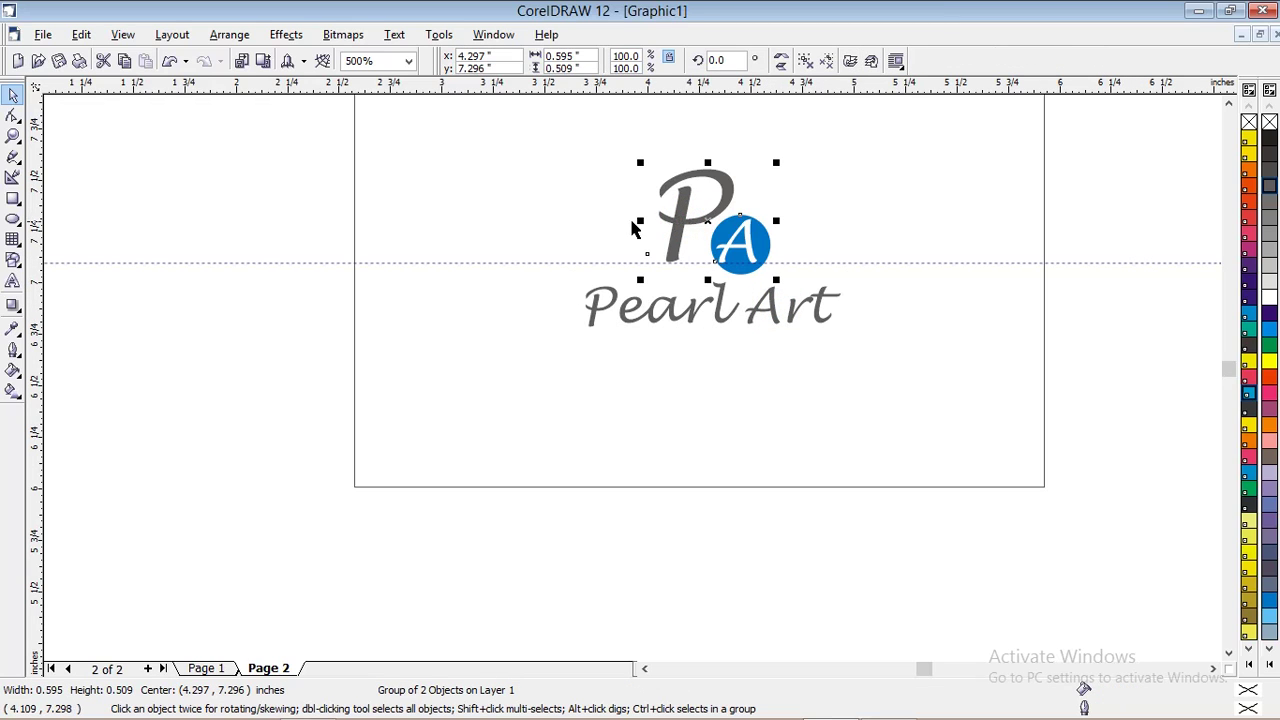
left_click(582, 218)
Shift the PA logo and Pearl Art text slightly left together
left_click_drag(521, 140, 883, 383)
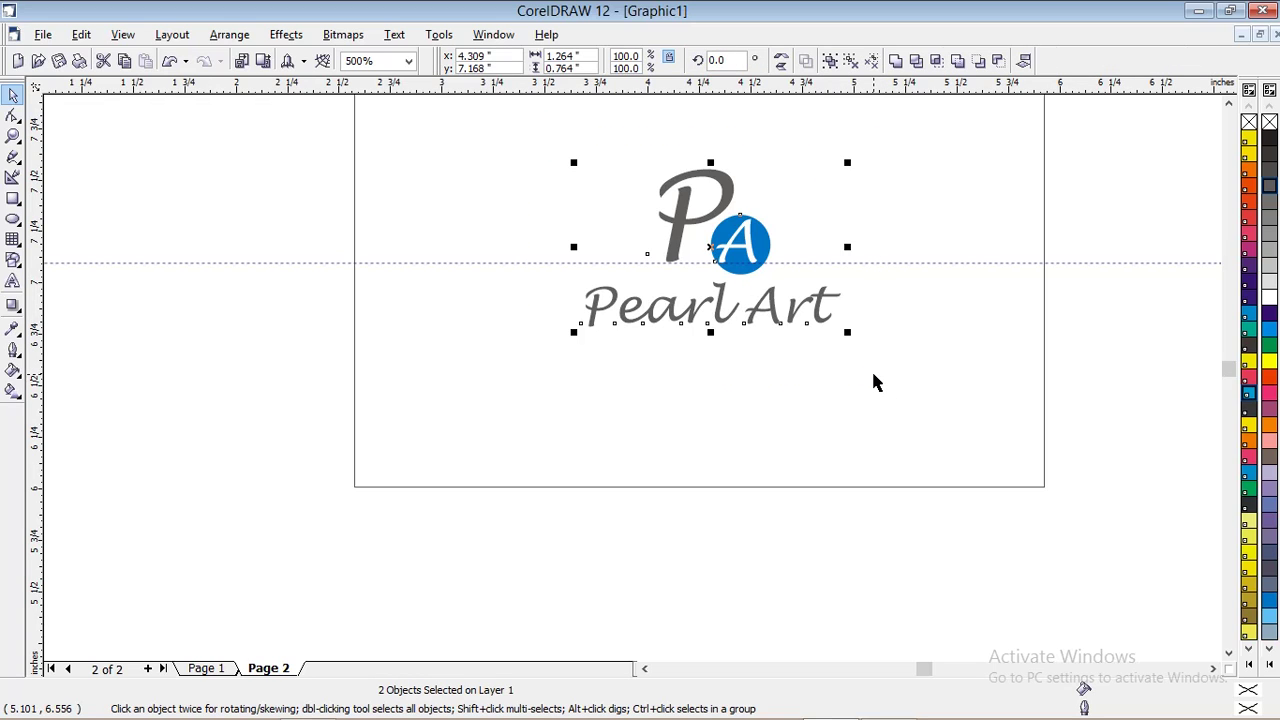
key("Left")
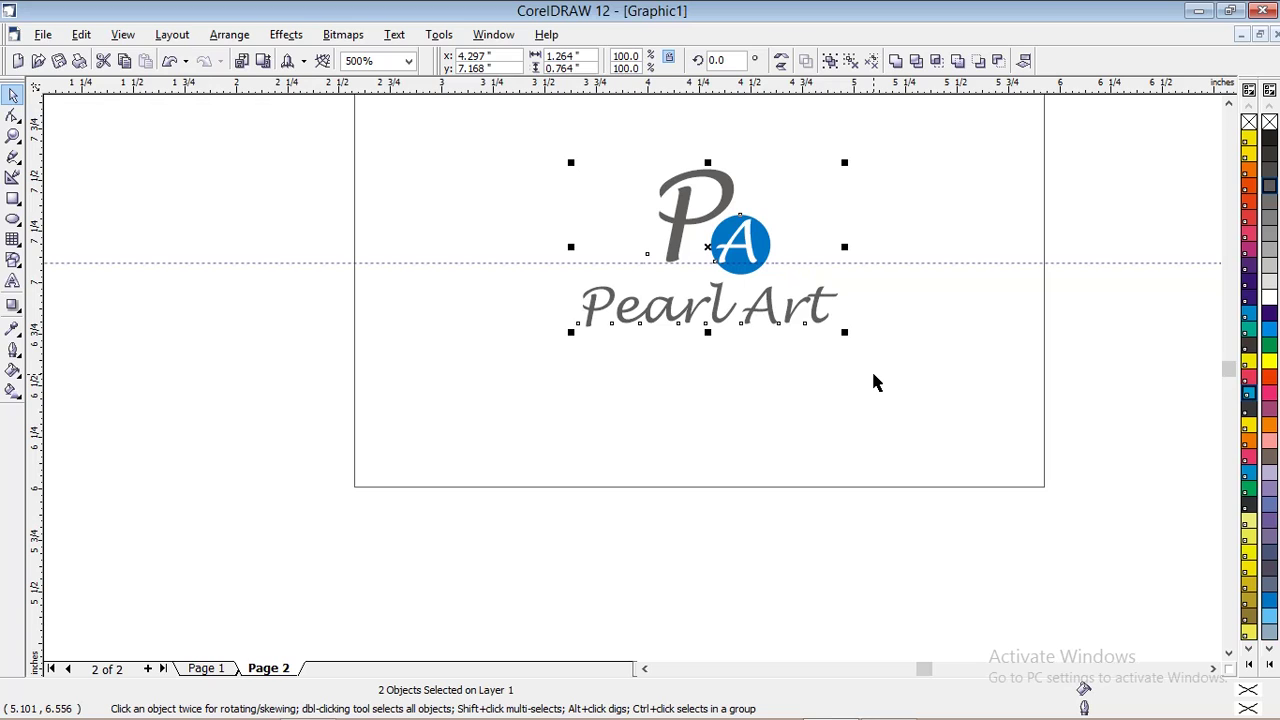
left_click(873, 375)
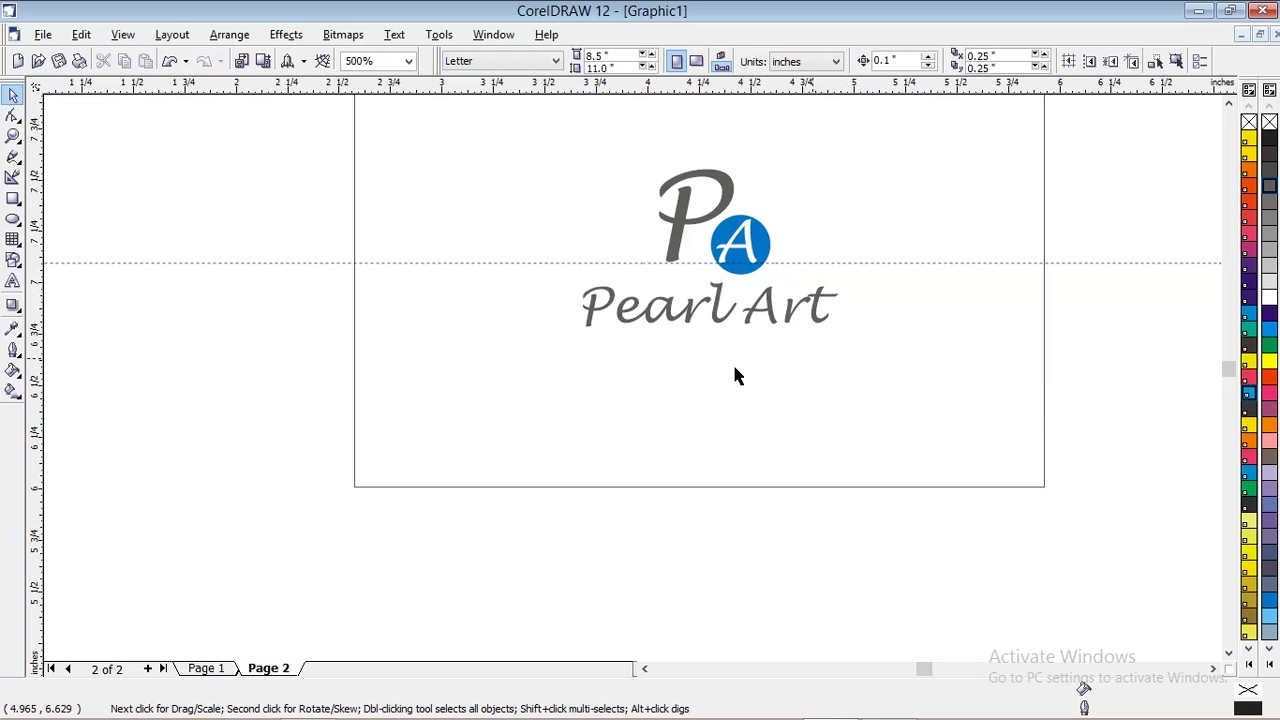
scroll(677, 405, "down", 1)
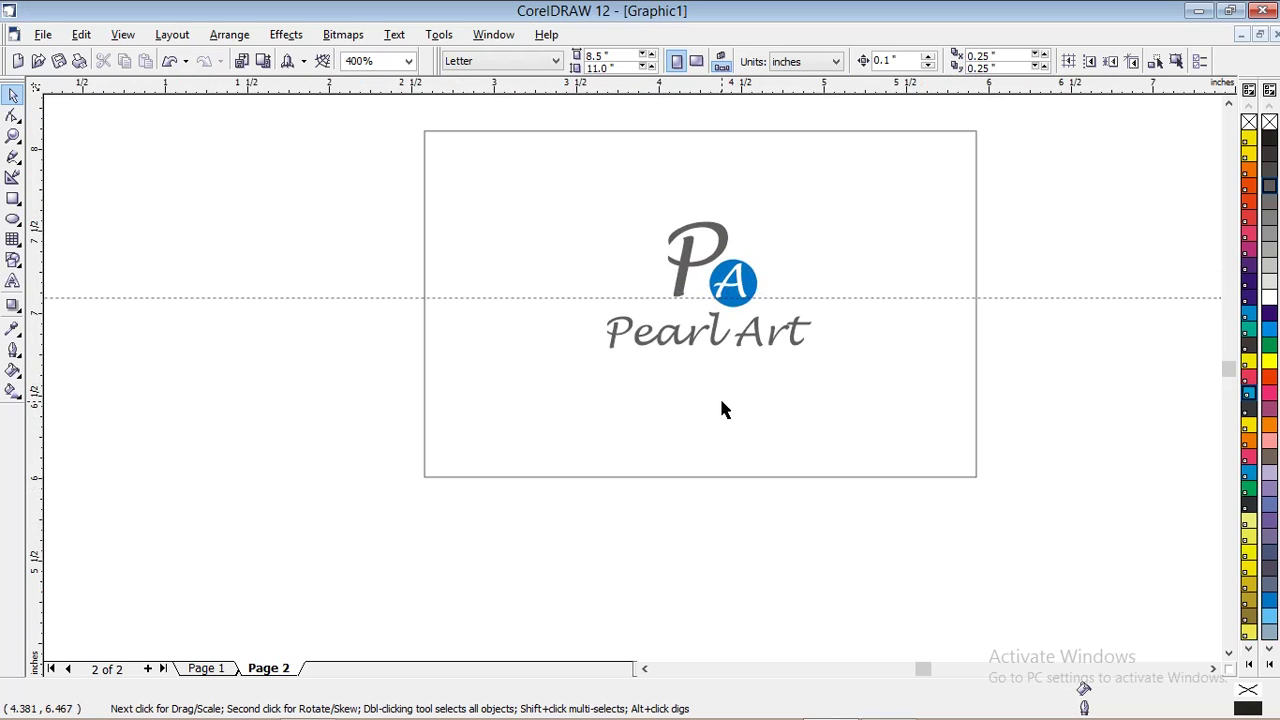
scroll(750, 280, "up", 1)
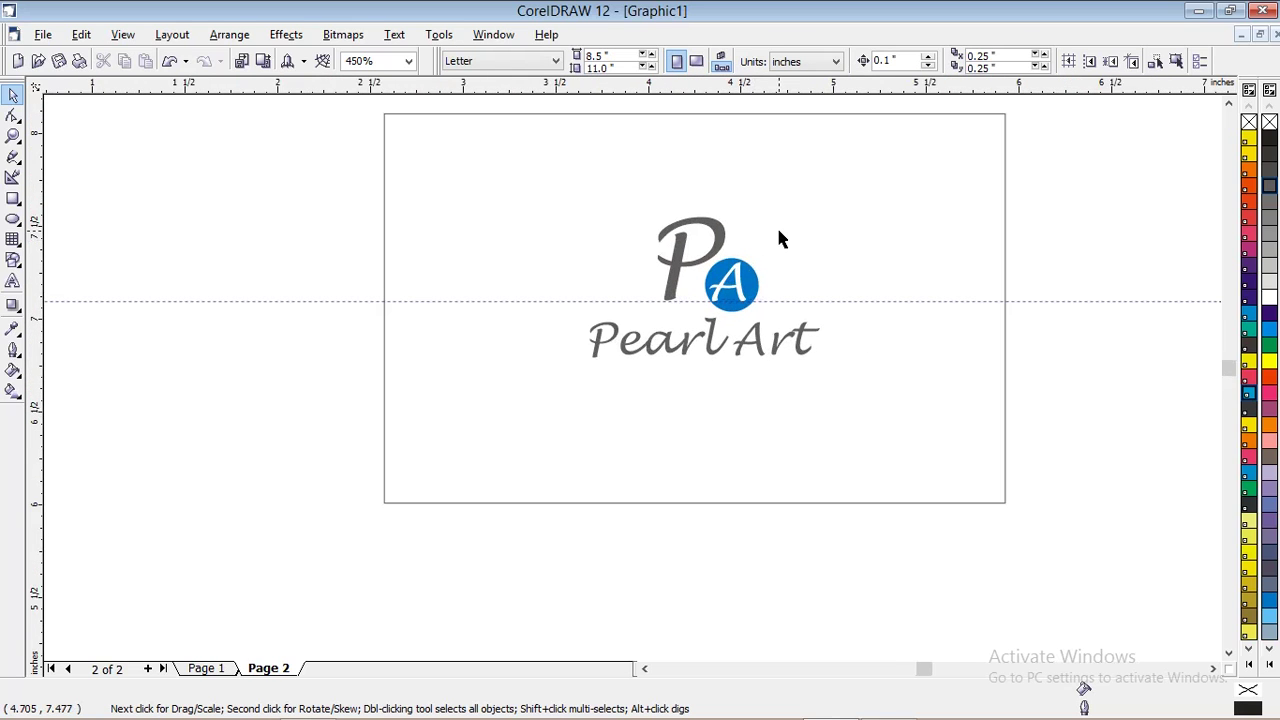
left_click(678, 345)
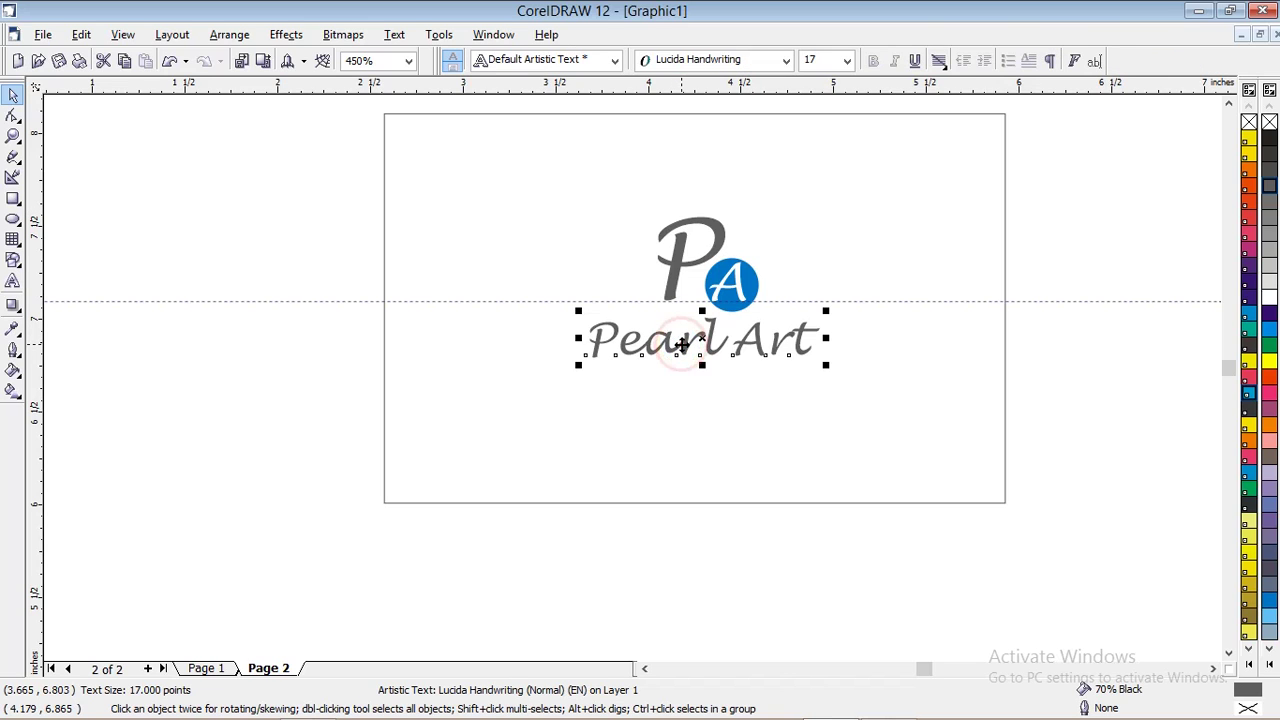
left_click(652, 402)
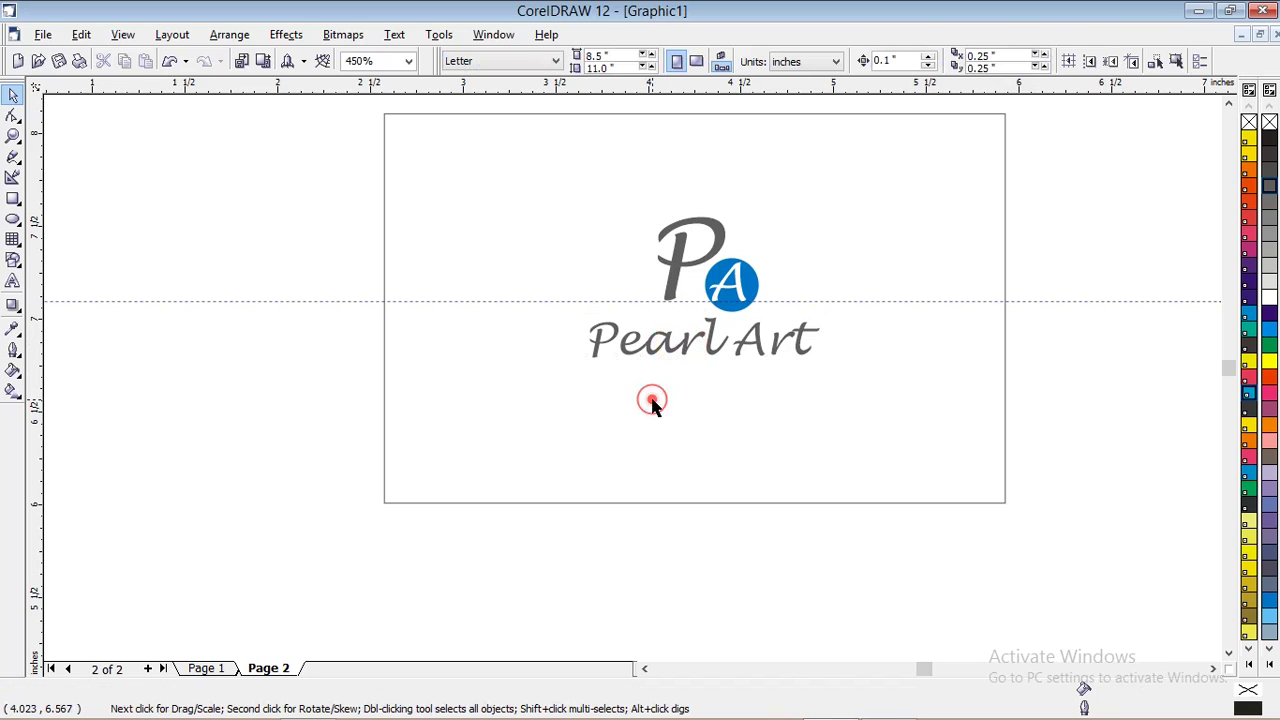
left_click(13, 281)
Type the business address line below Pearl Art, ending with its six-digit postcode
left_click(583, 451)
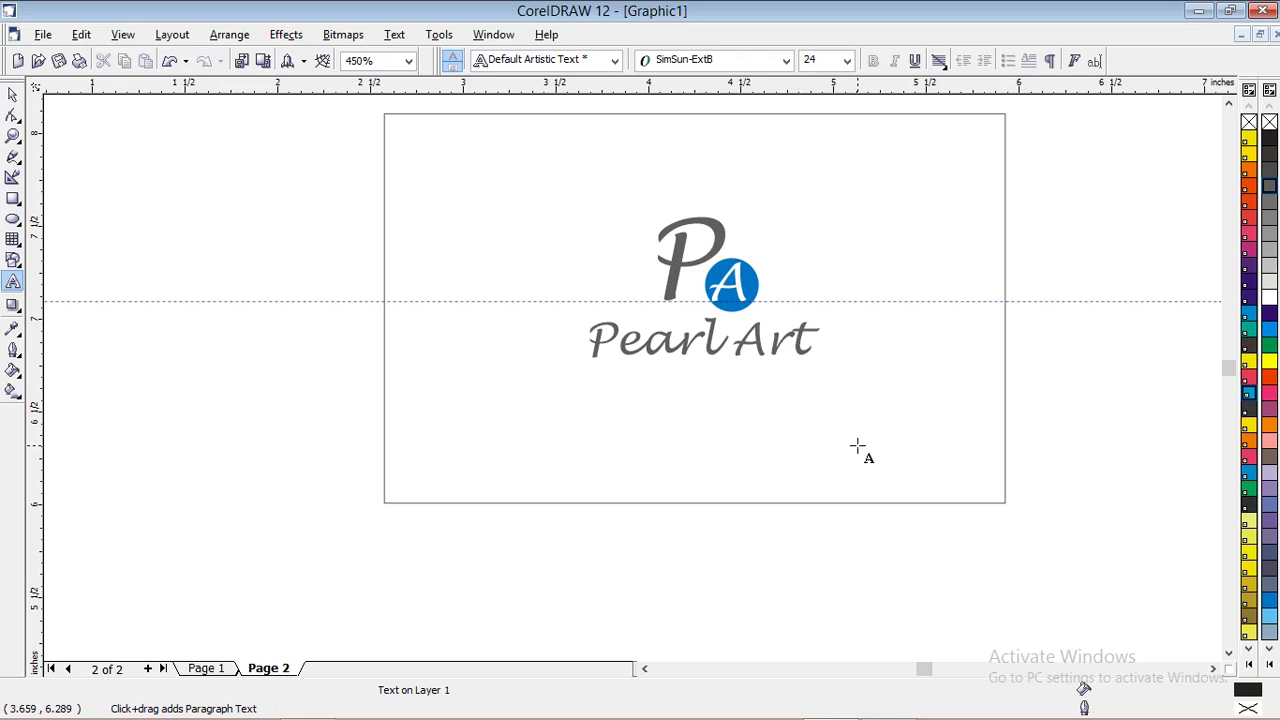
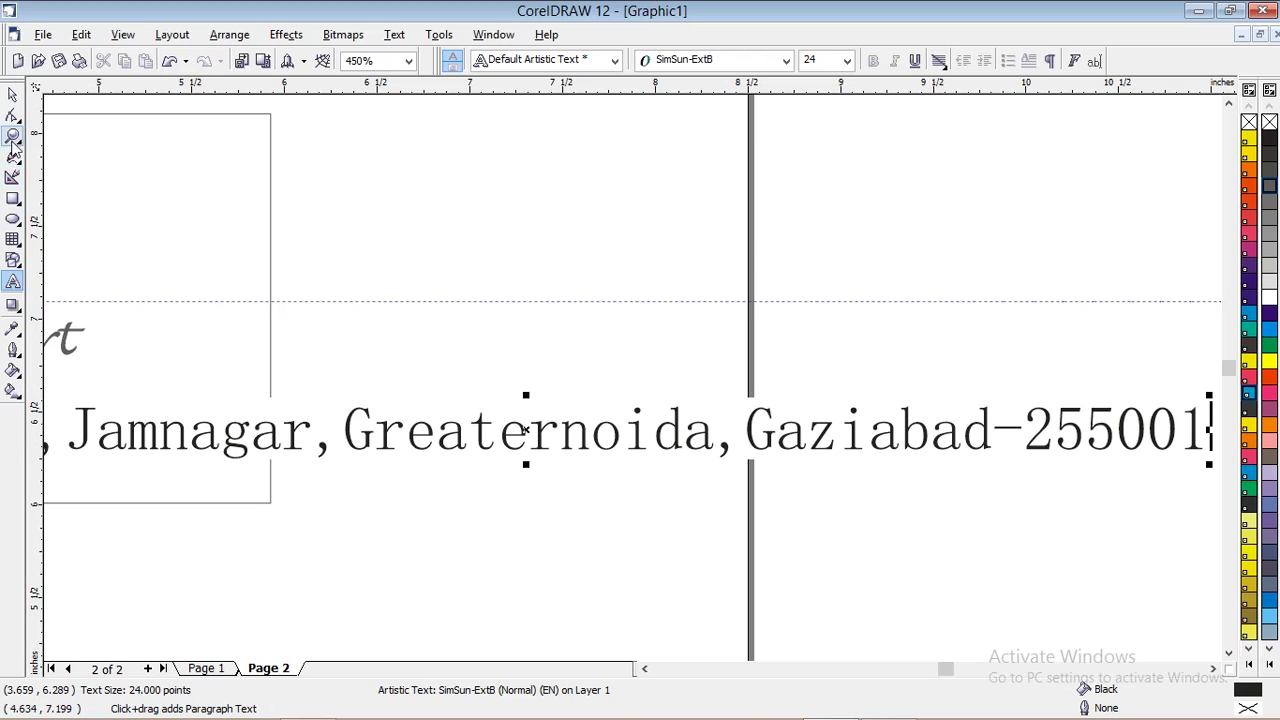
Make the address 10 pt Arial Narrow and move it onto the card below the logo
left_click(13, 94)
left_click(846, 61)
left_click(818, 147)
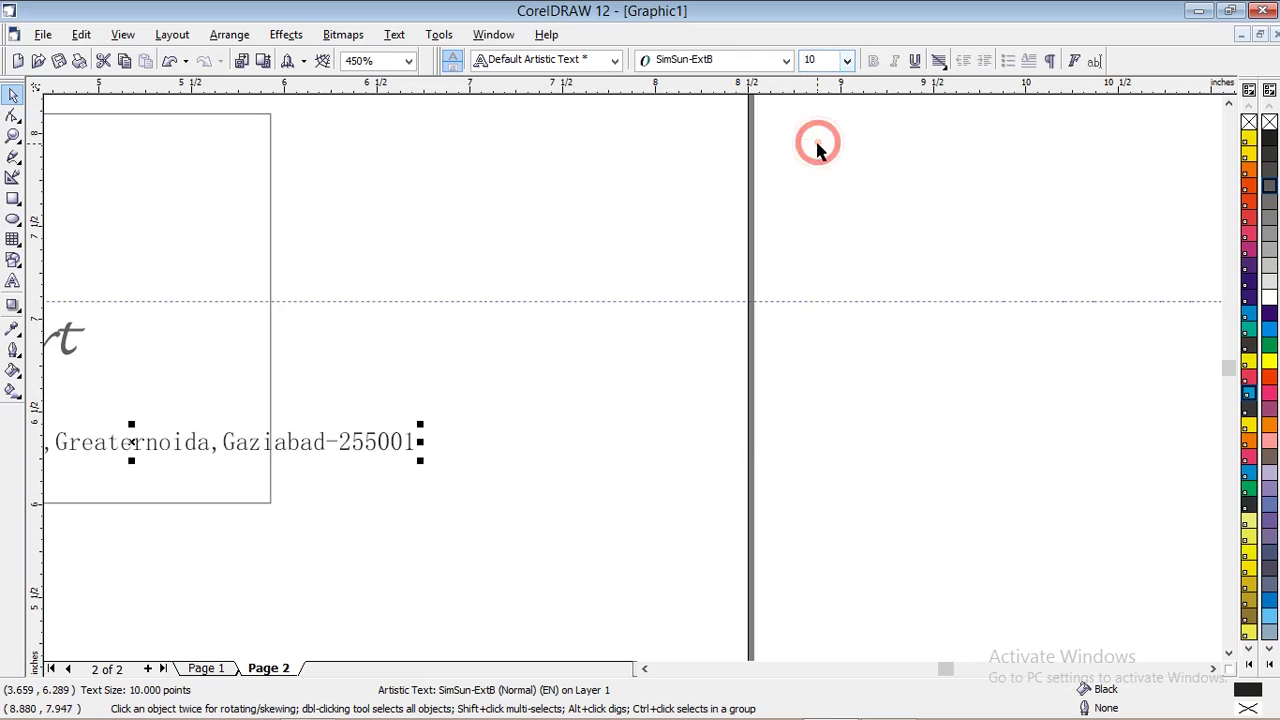
left_click(786, 60)
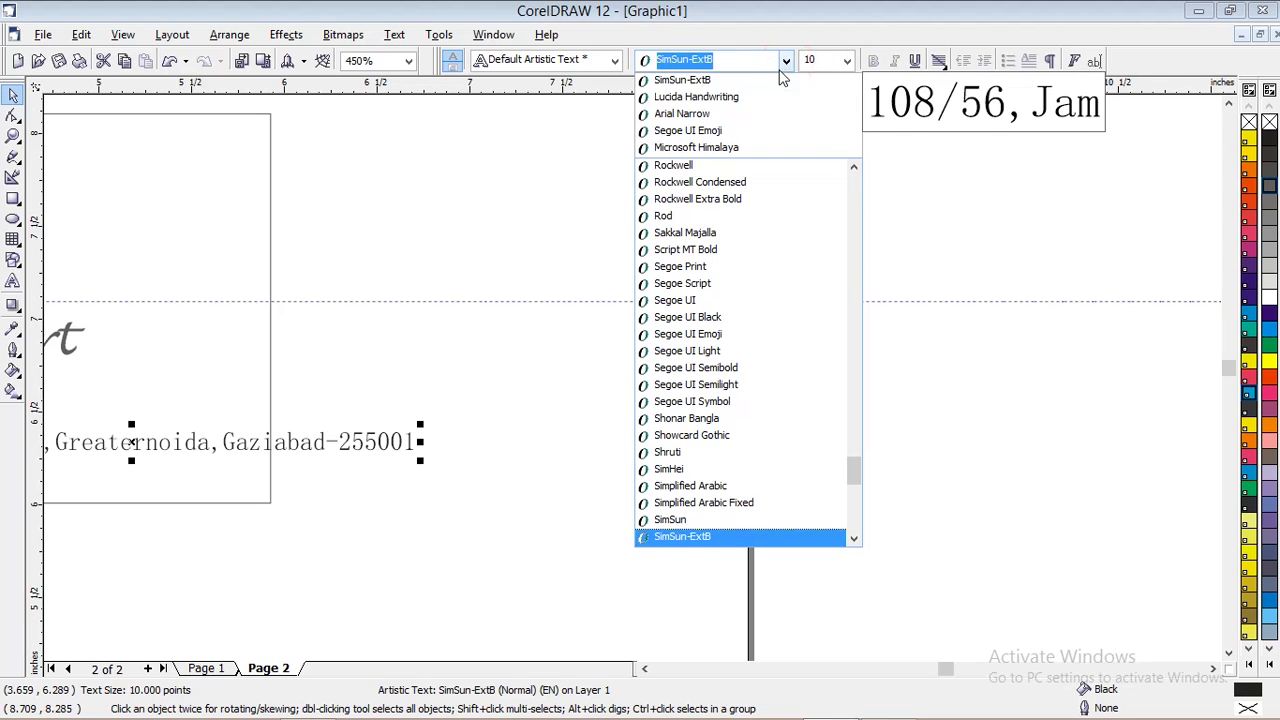
left_click(742, 114)
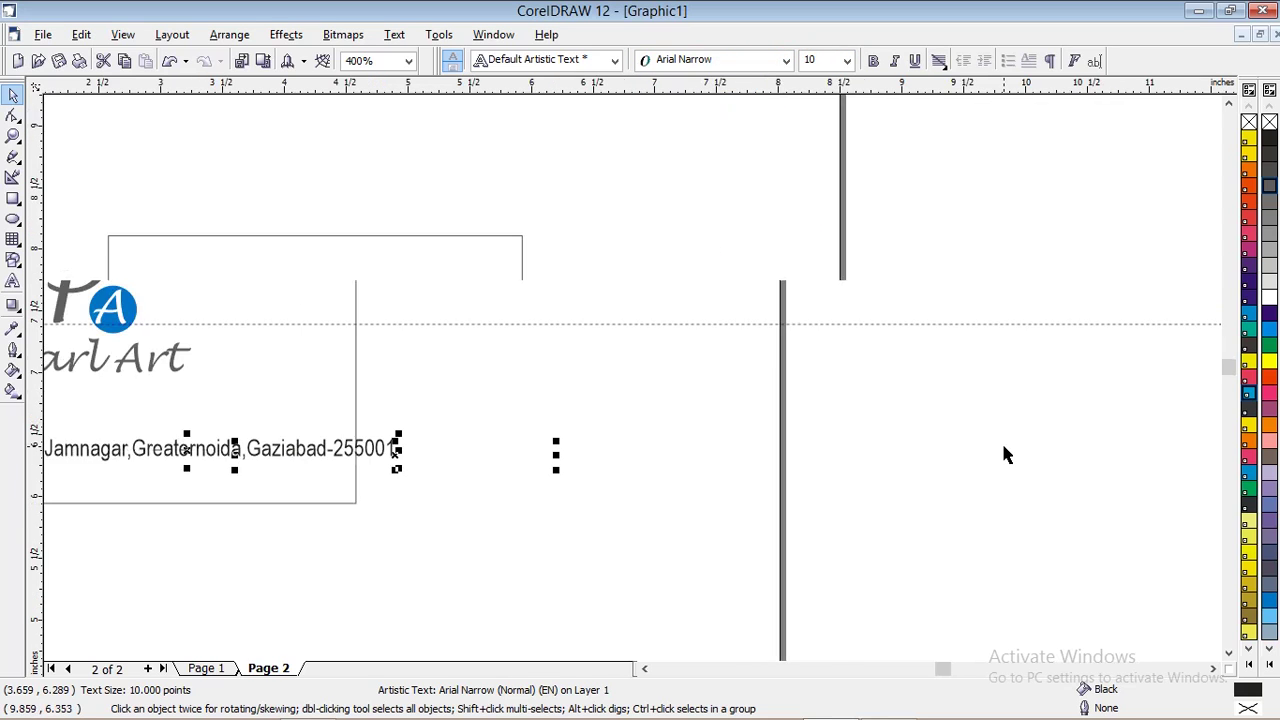
scroll(1001, 440, "down", 2)
left_click_drag(455, 459, 410, 497)
scroll(941, 456, "up", 2)
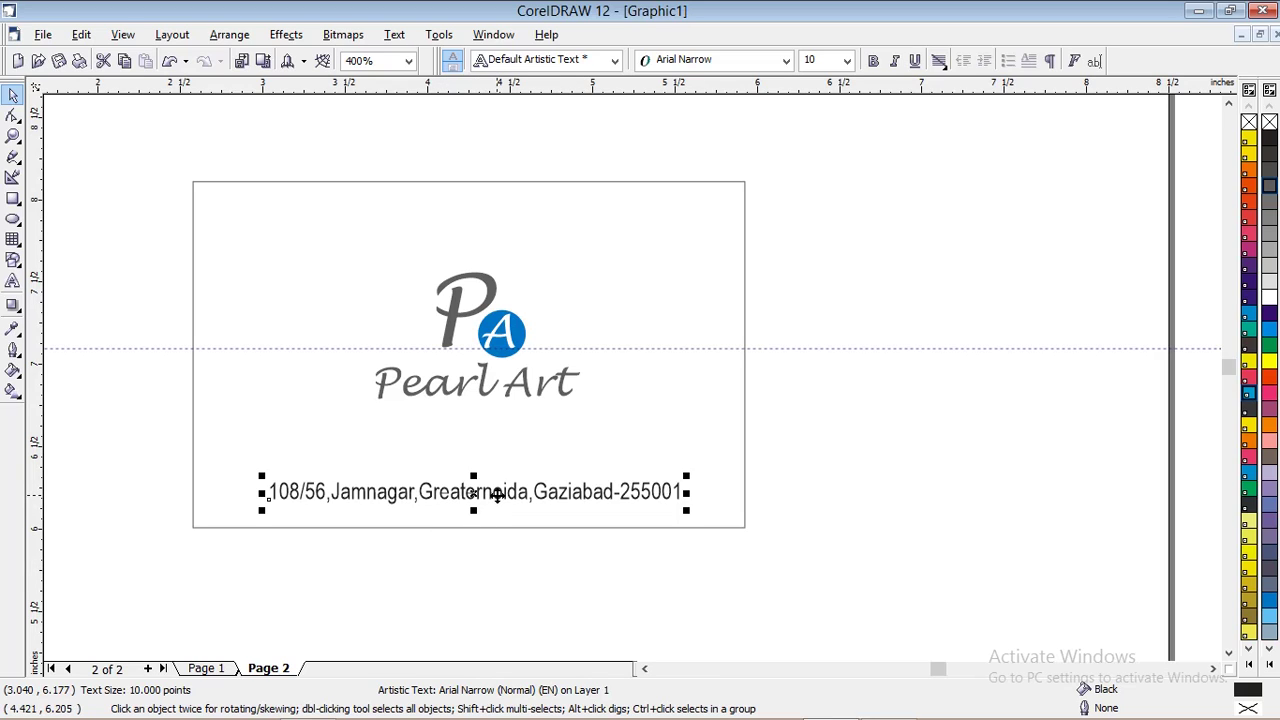
Group the PA mark with the Pearl Art text
left_click(526, 572)
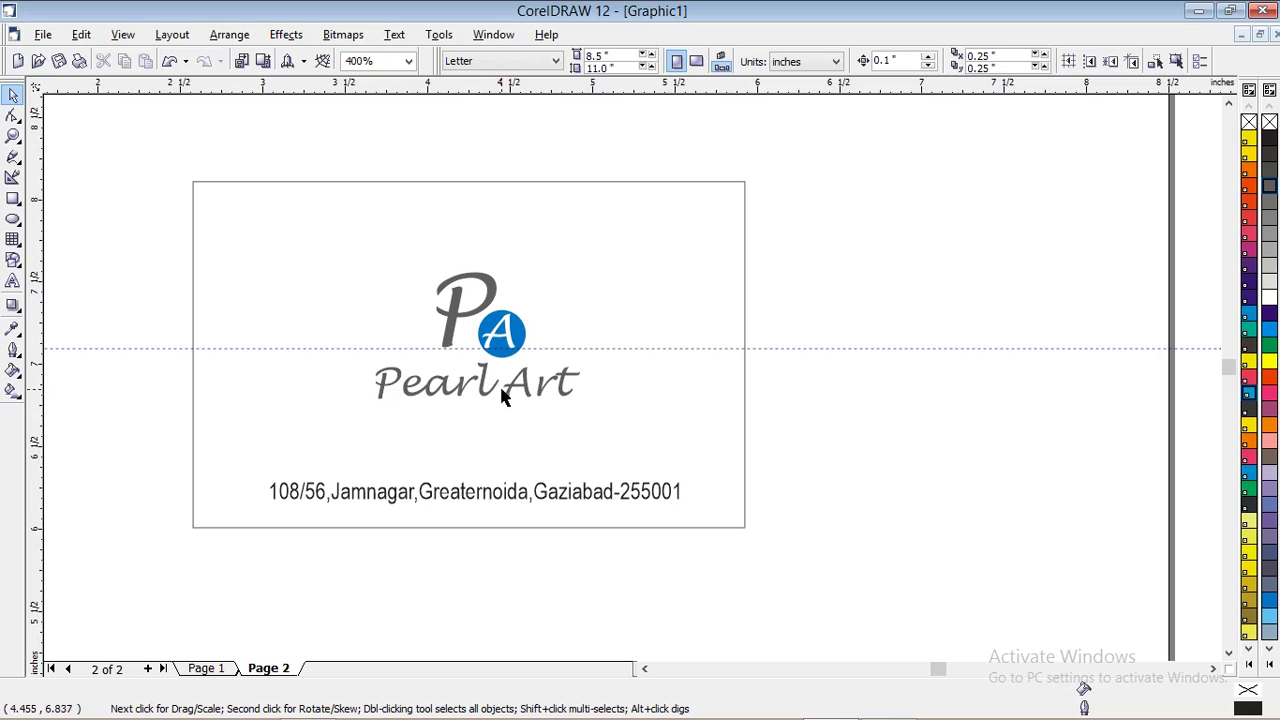
left_click_drag(310, 237, 607, 433)
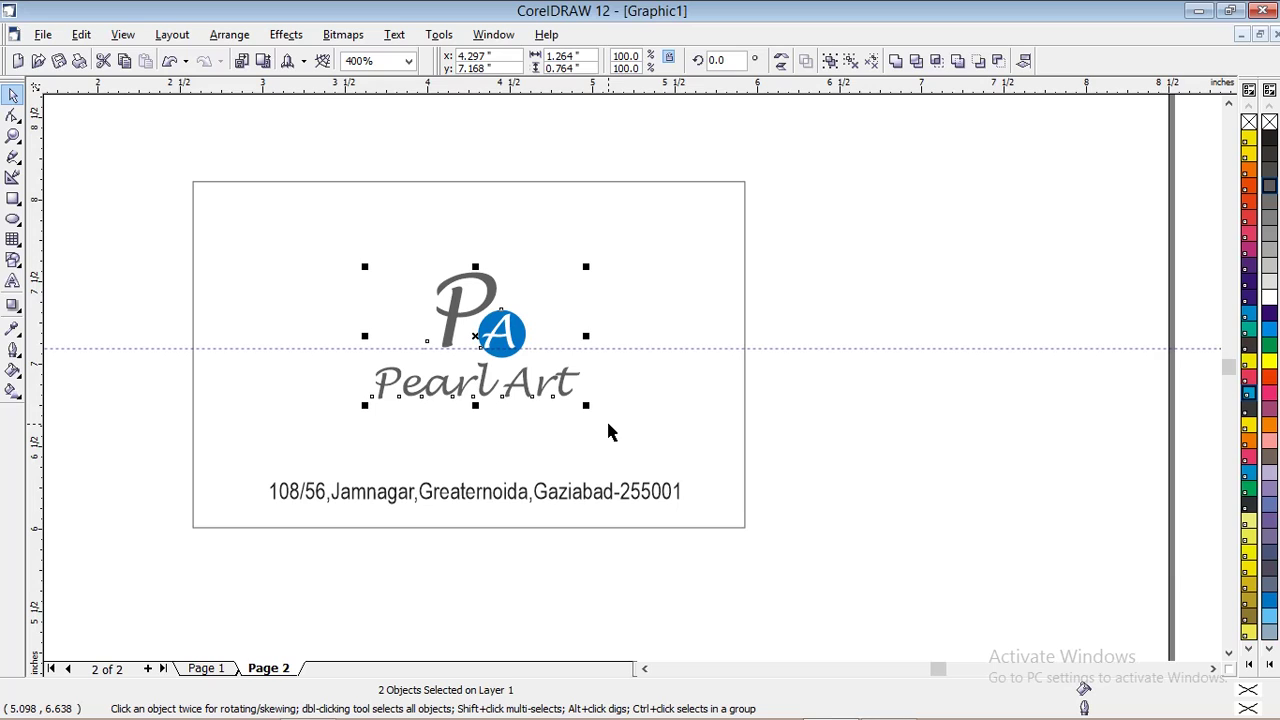
key("ctrl+g")
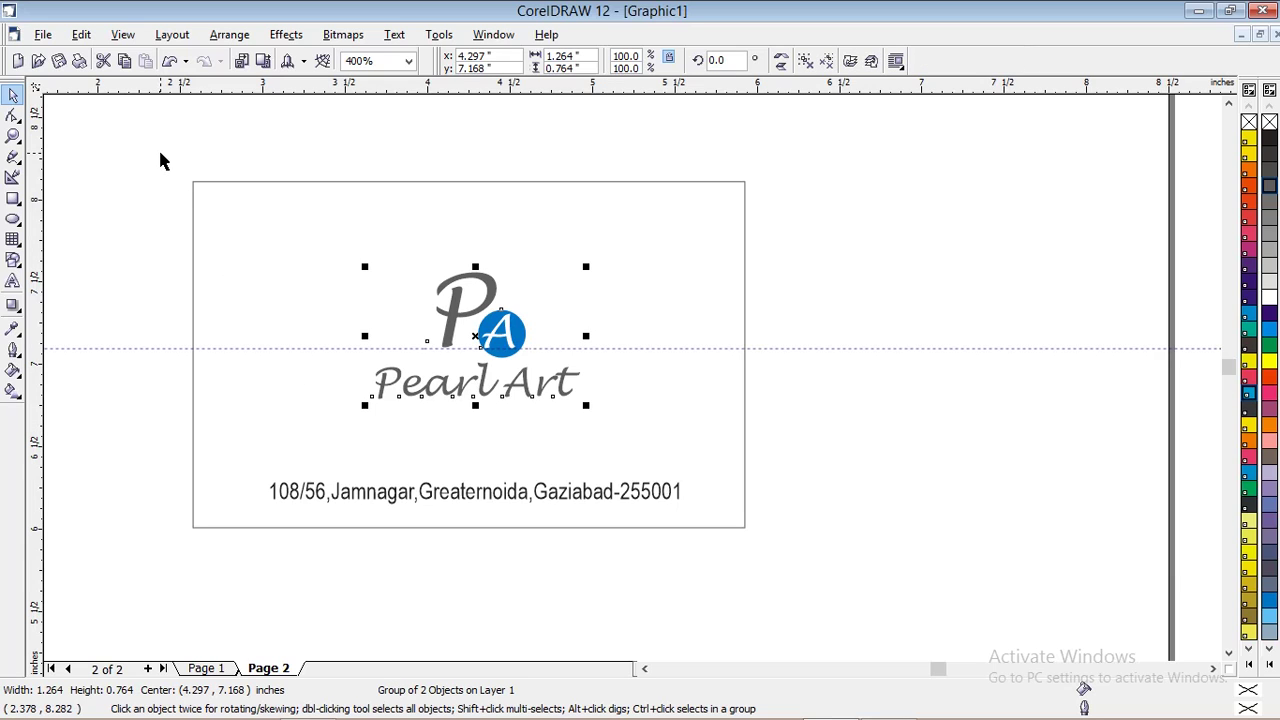
left_click(157, 148)
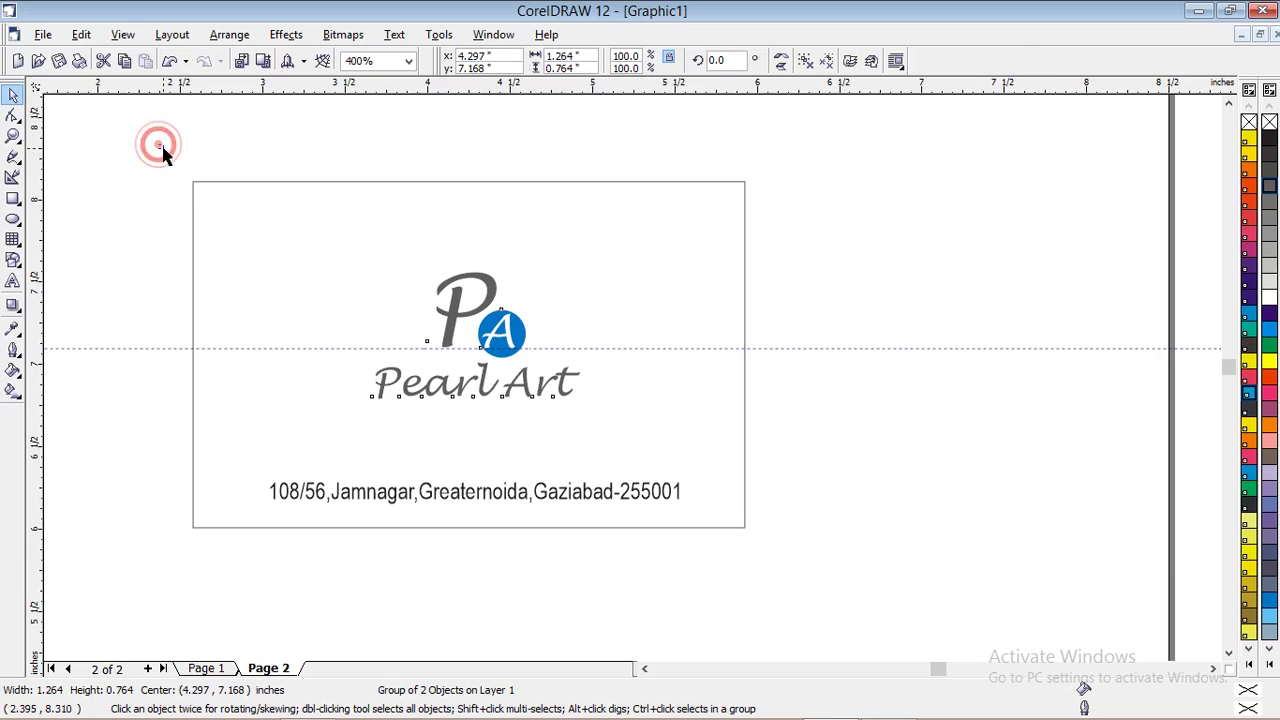
Nudge the card border and logo into place and raise the address line inside the card
left_click(236, 190)
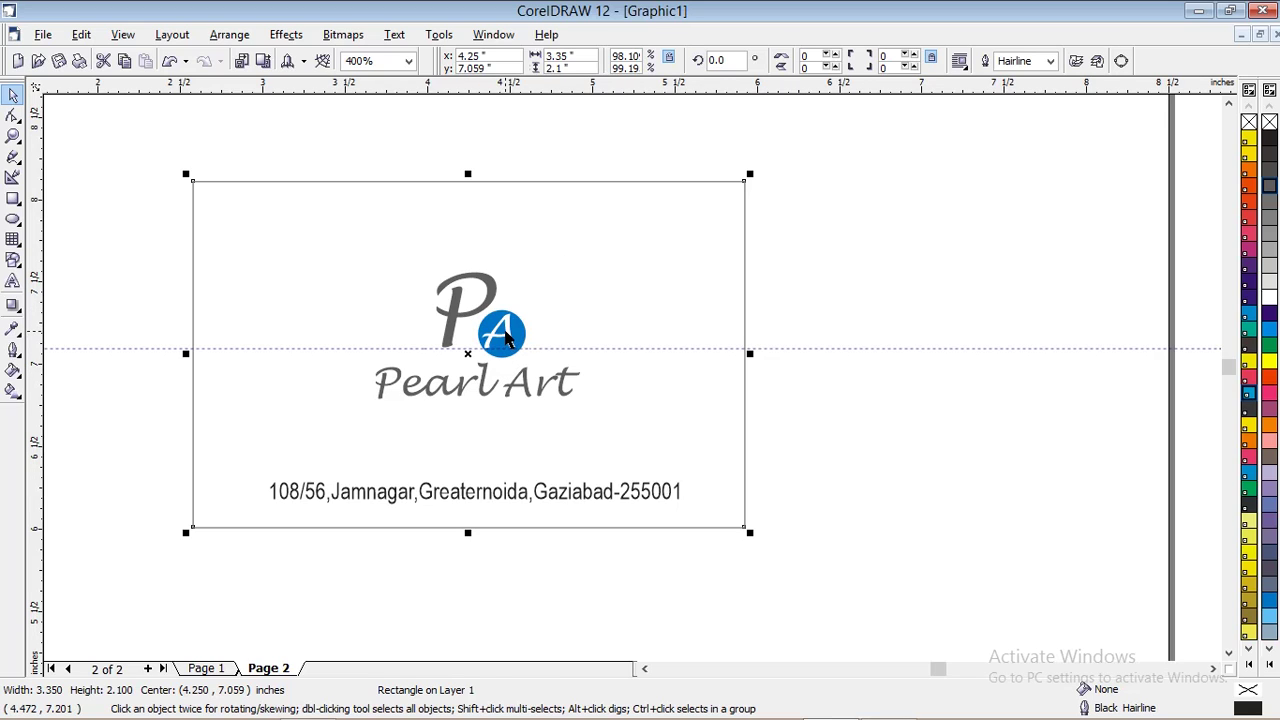
left_click(505, 336, "shift")
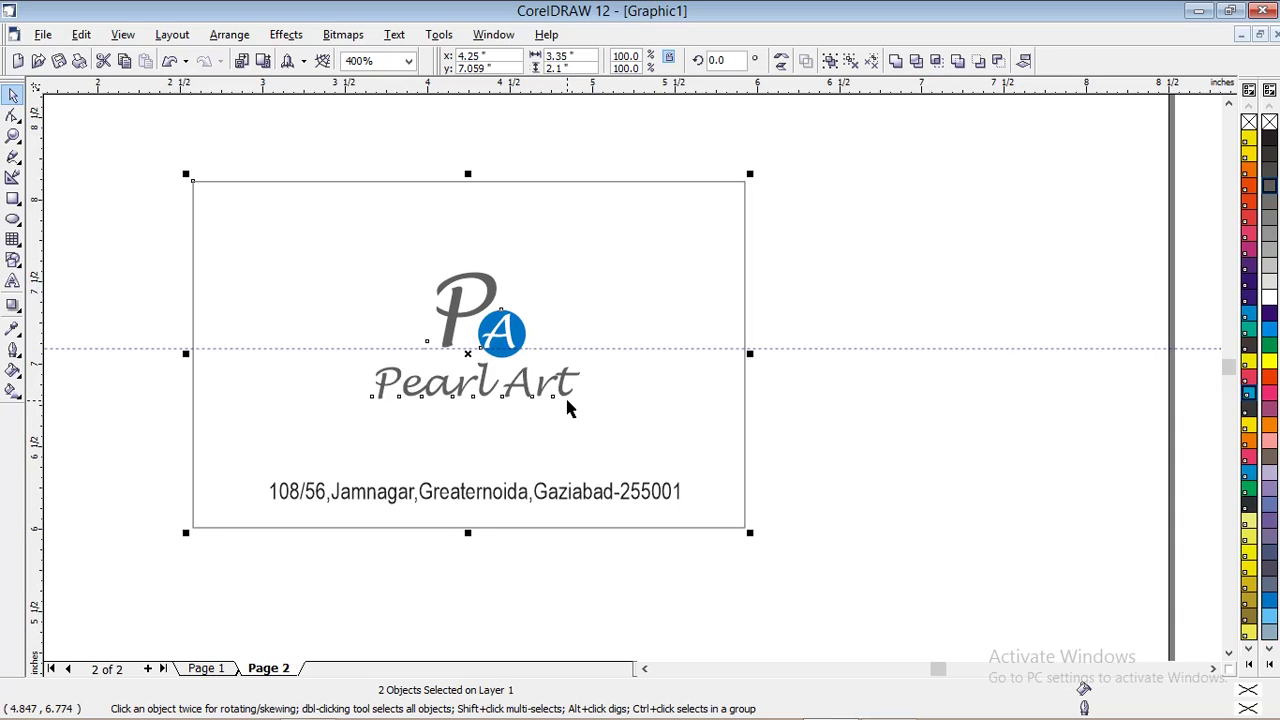
left_click_drag(566, 398, 567, 408)
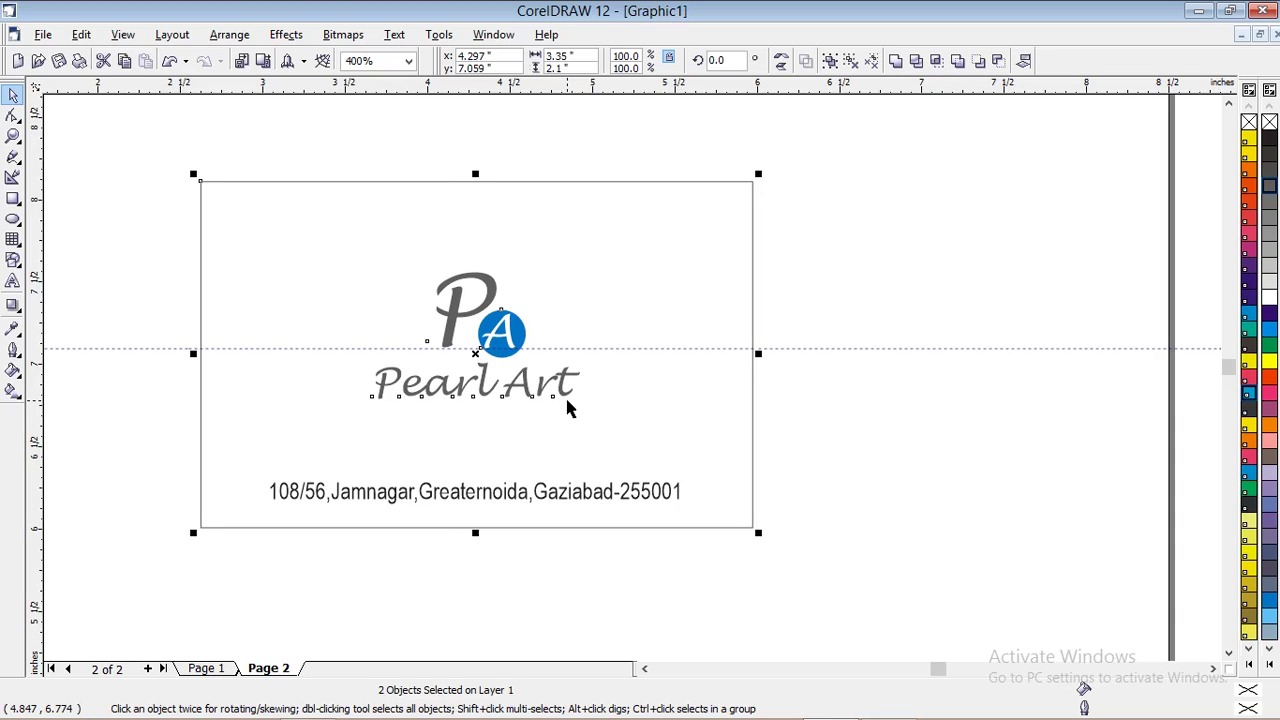
key("Up")
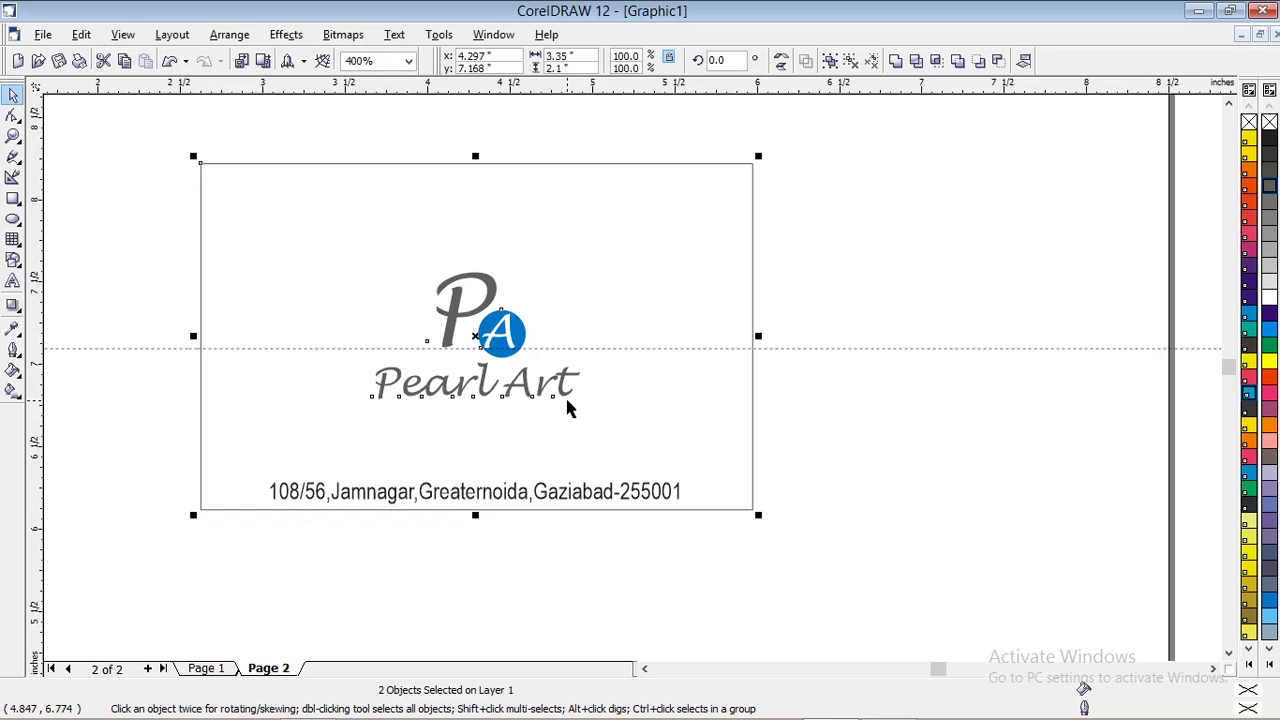
left_click(552, 494)
left_click_drag(549, 492, 549, 475)
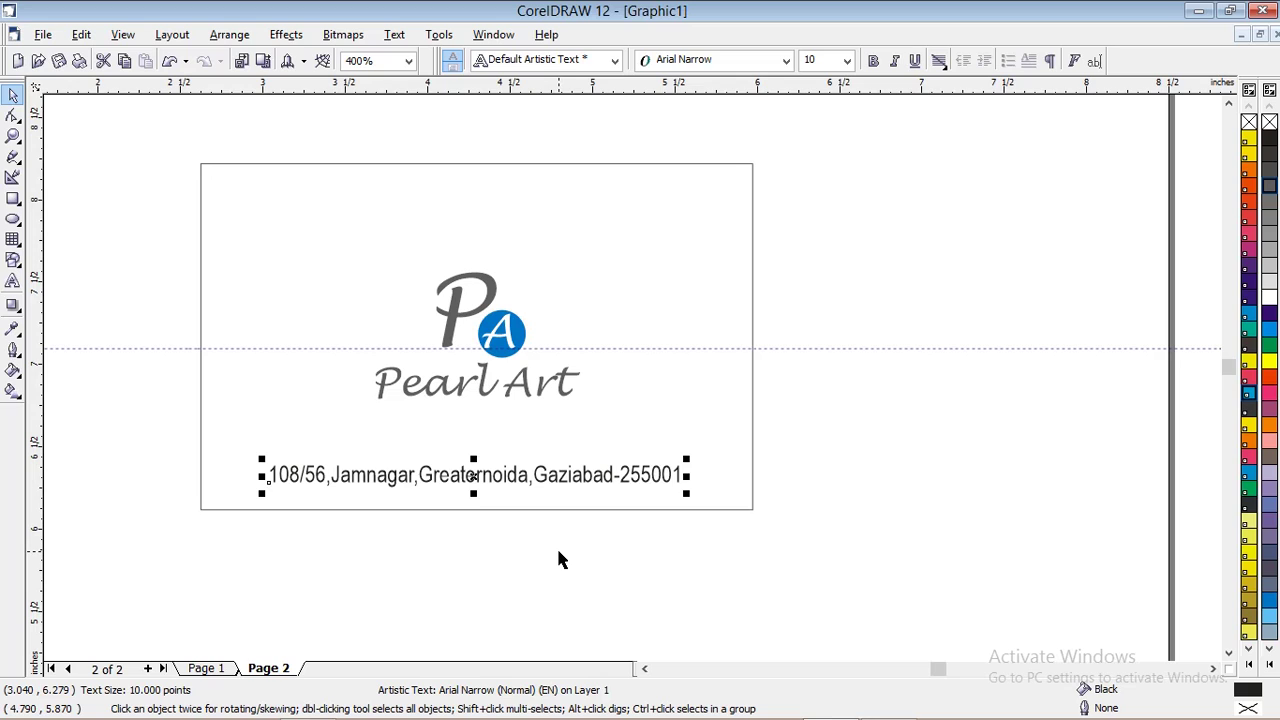
Group the logo with the card border rectangle
left_click(483, 303)
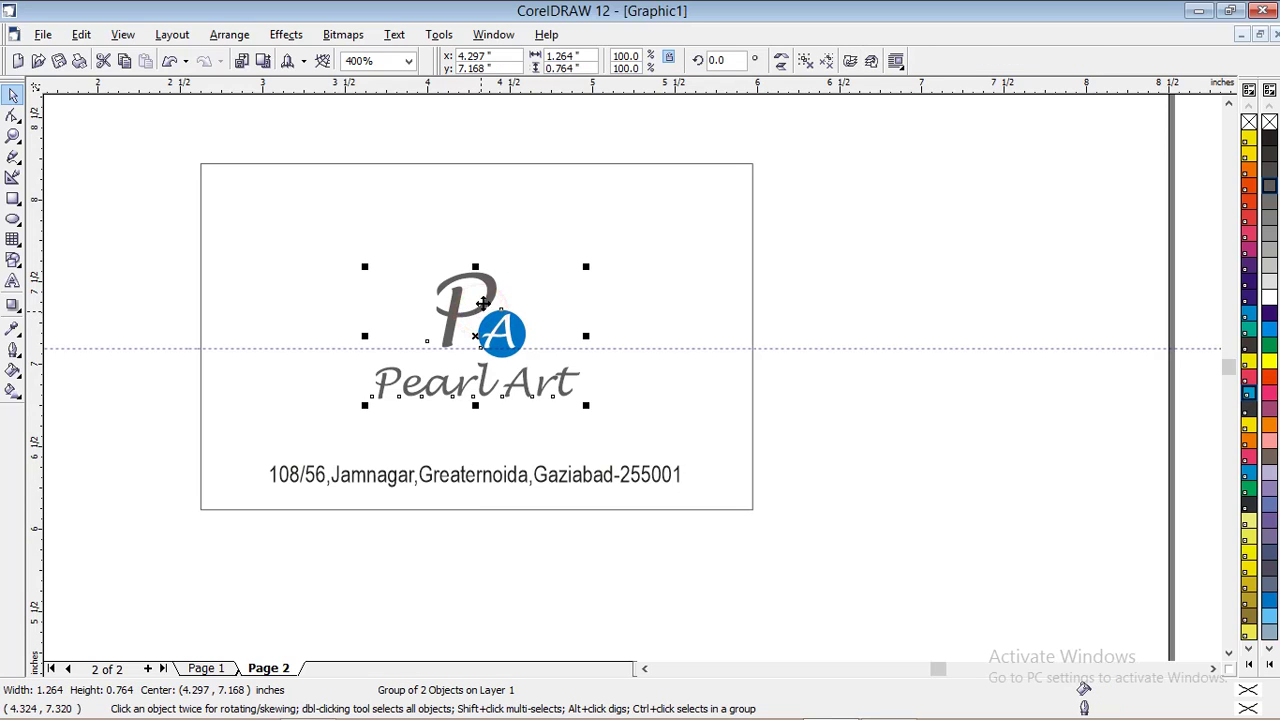
left_click(469, 163, "shift")
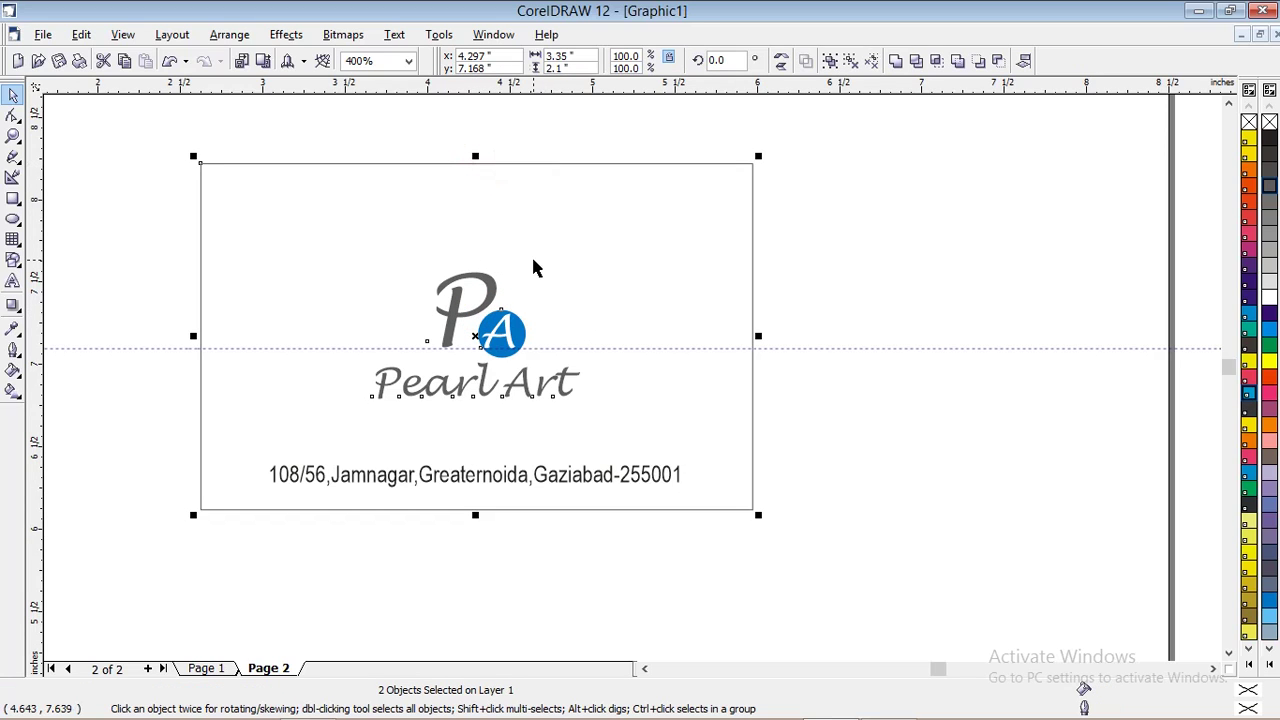
key("ctrl+g")
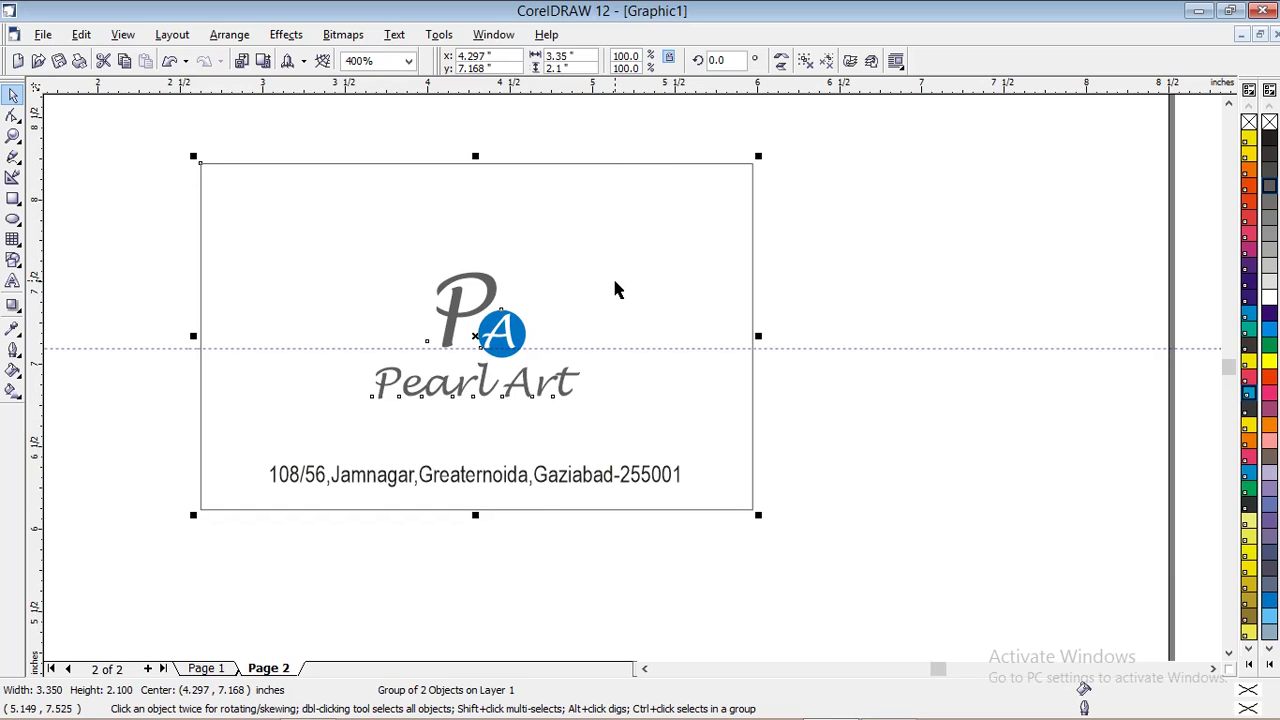
left_click(554, 555)
left_click_drag(165, 130, 825, 567)
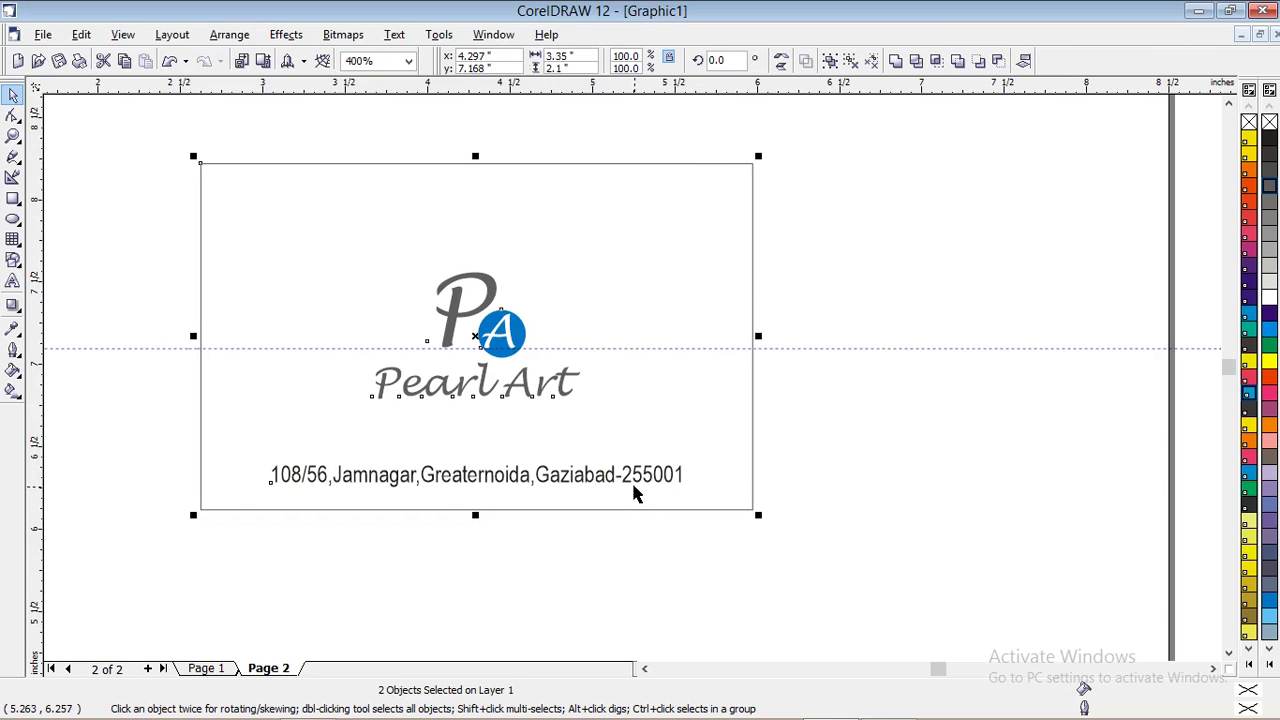
left_click(643, 567)
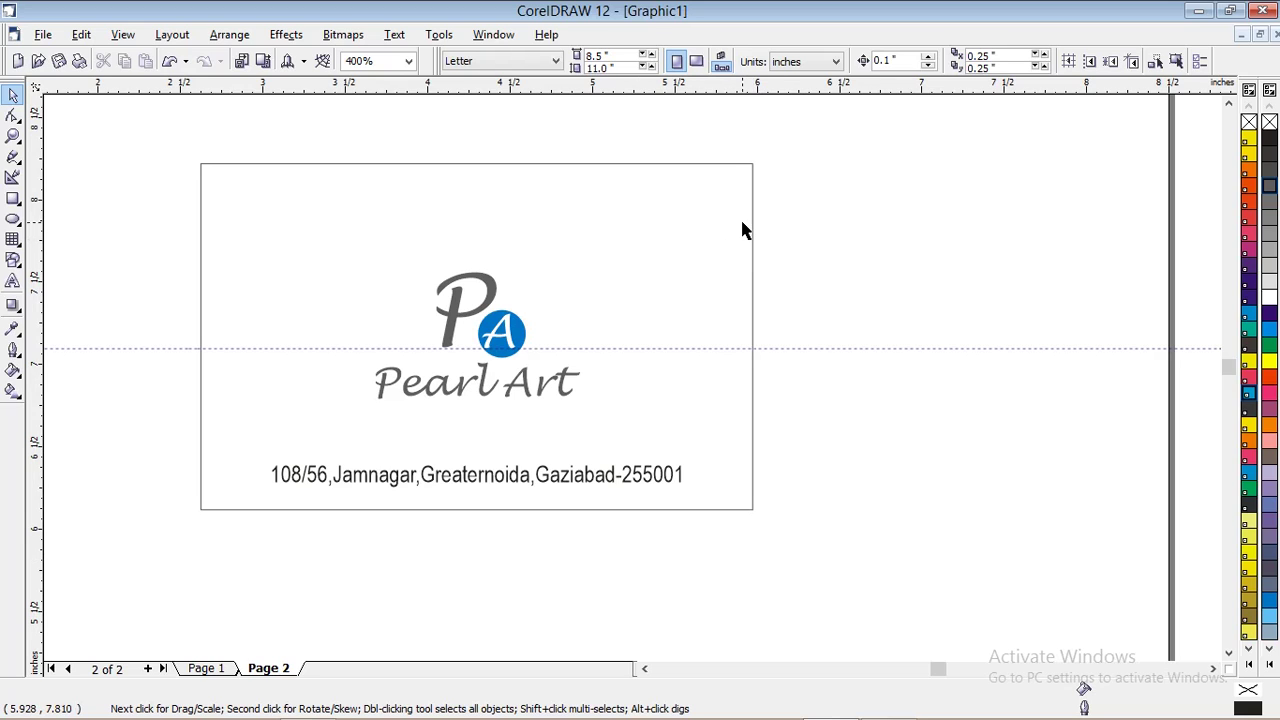
Add a 'Mob:' text line with the mobile number near the card's top right
left_click(13, 281)
left_click(580, 206)
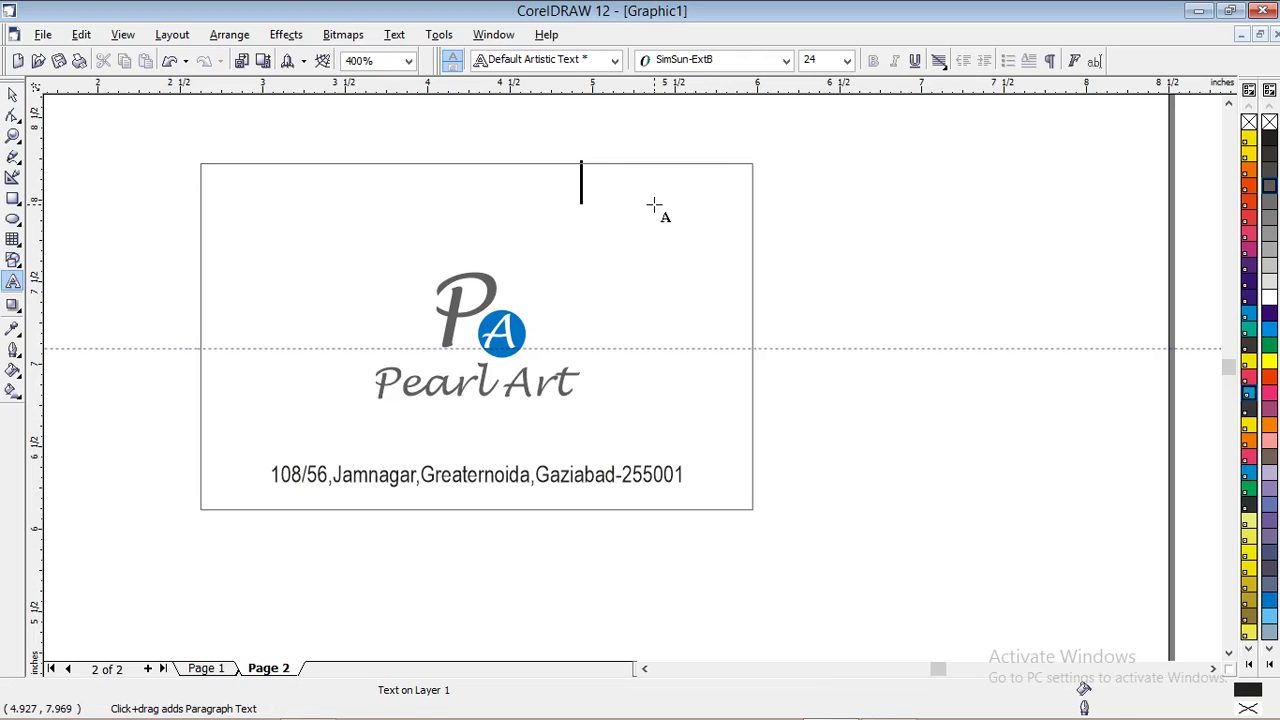
type("Mob")
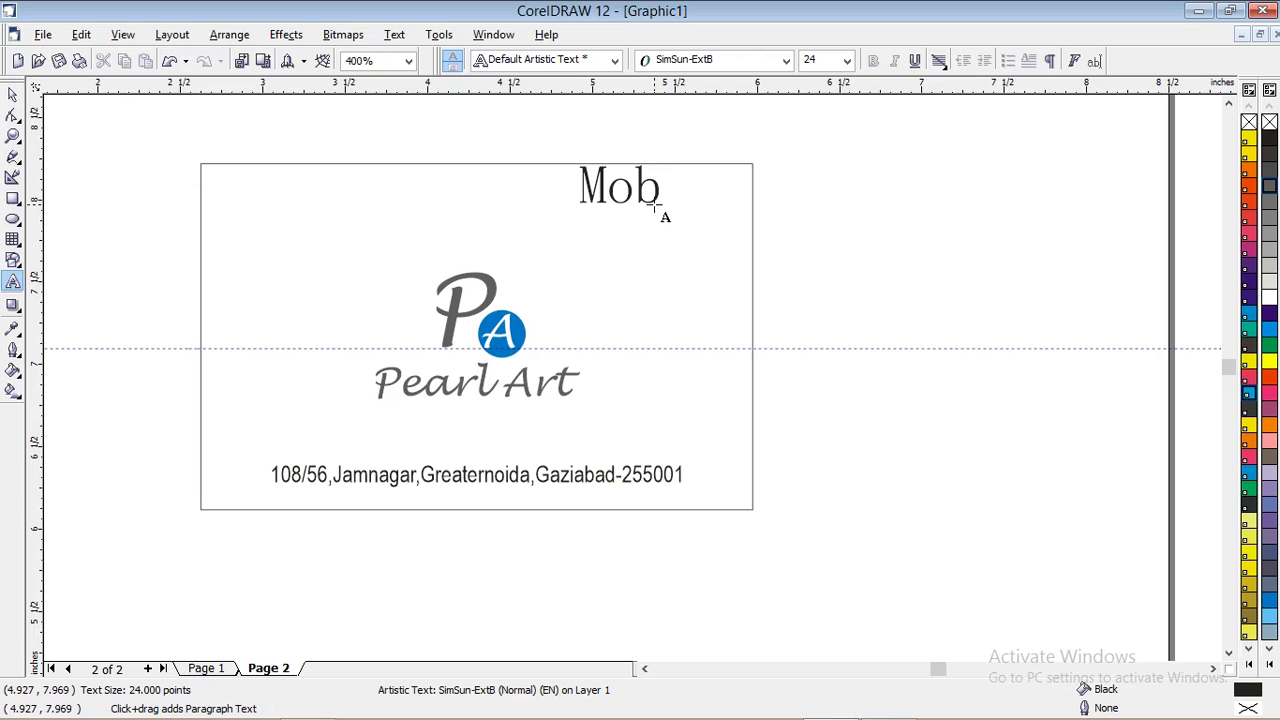
type(":")
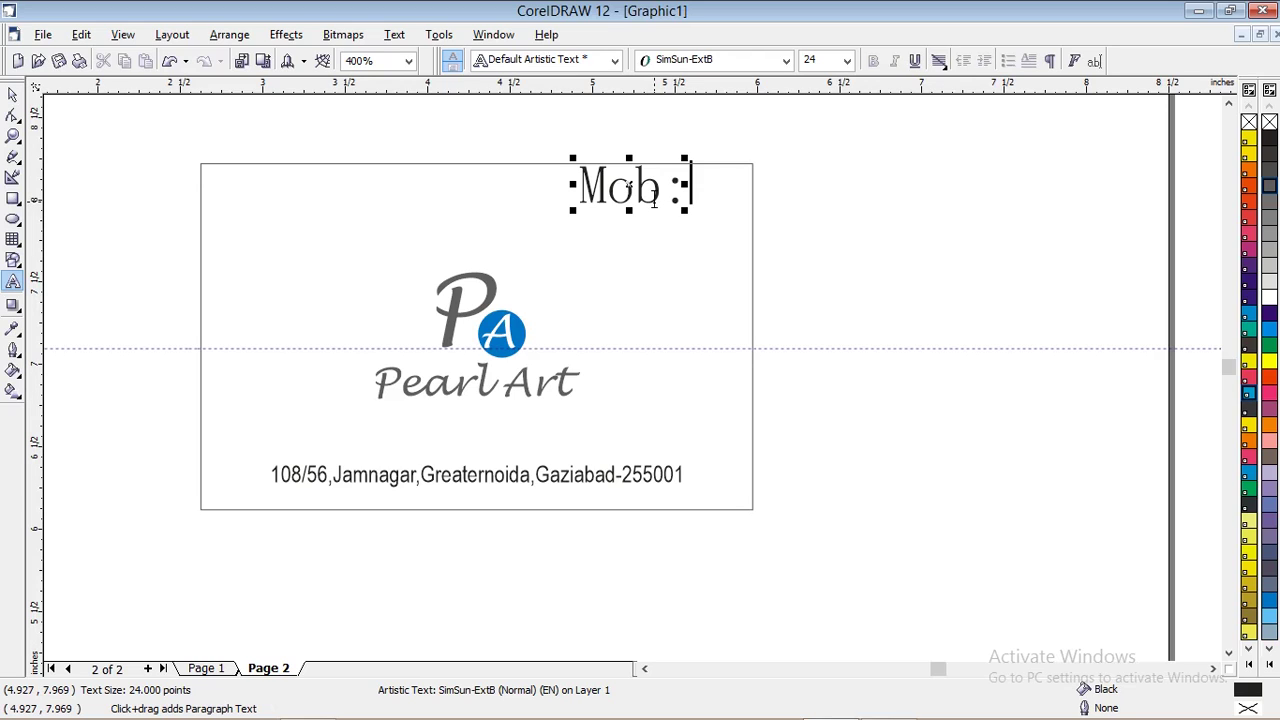
type("99999")
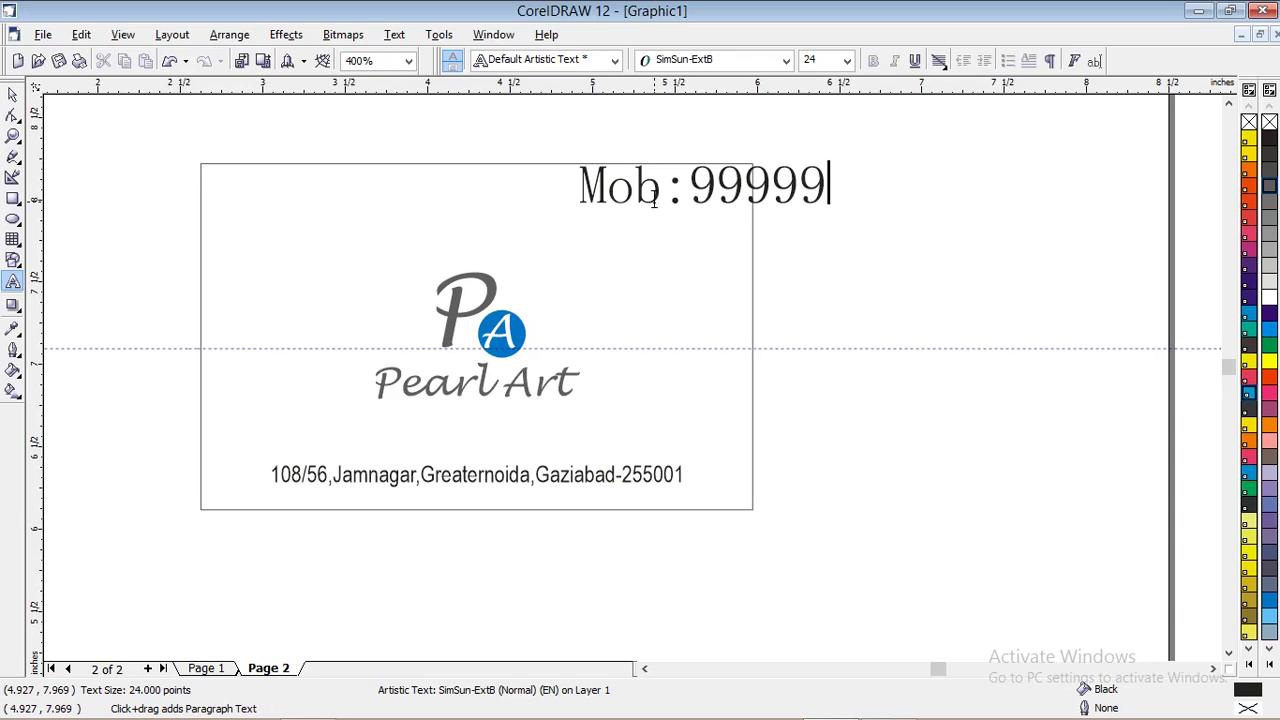
type("99")
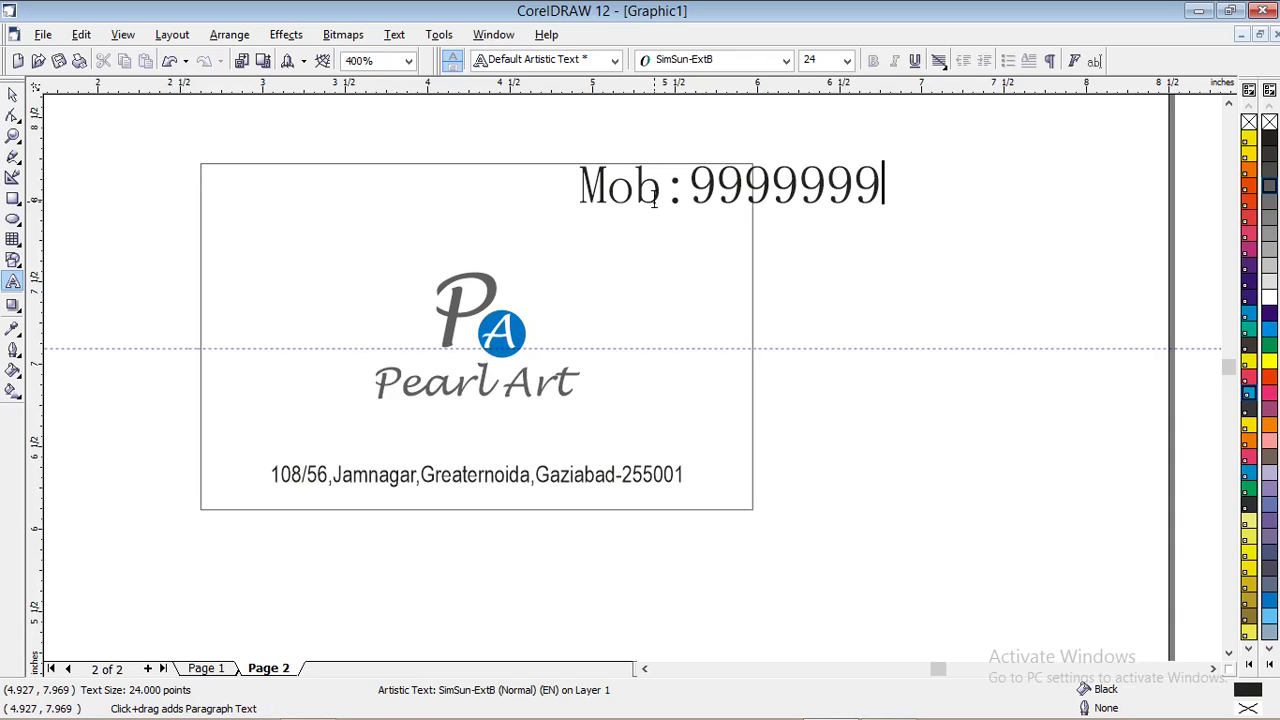
type("9")
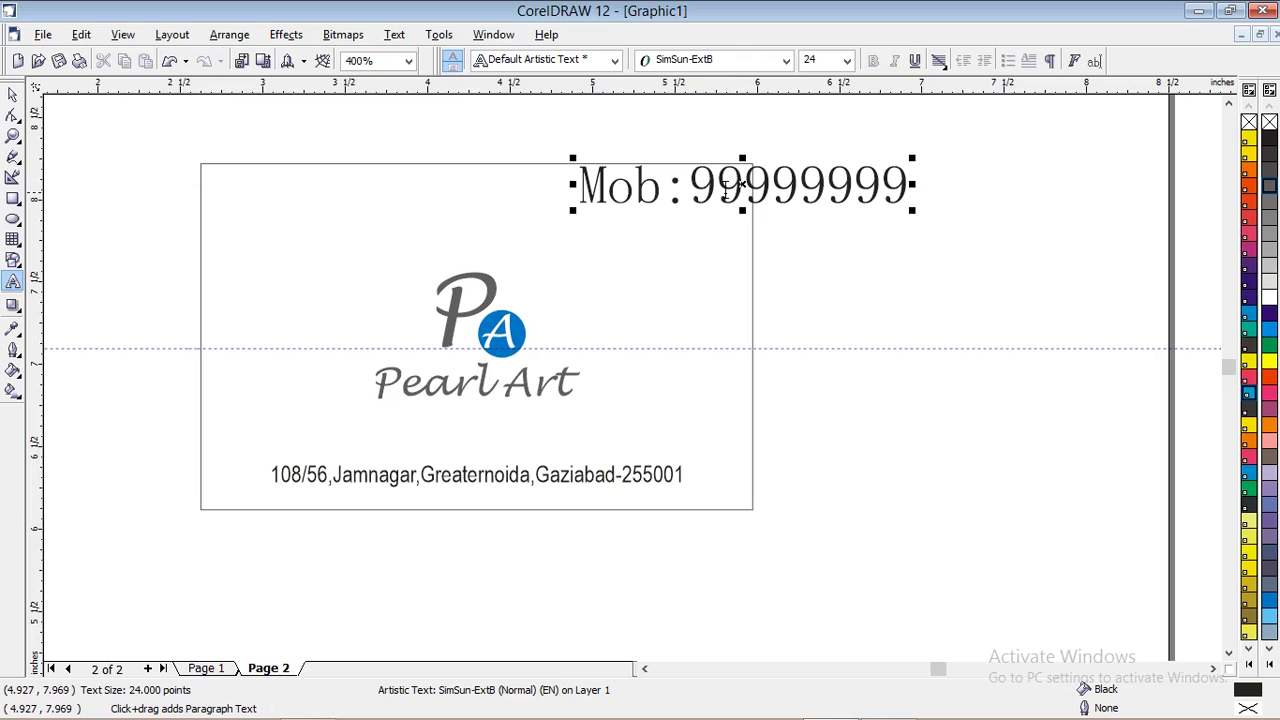
type("99")
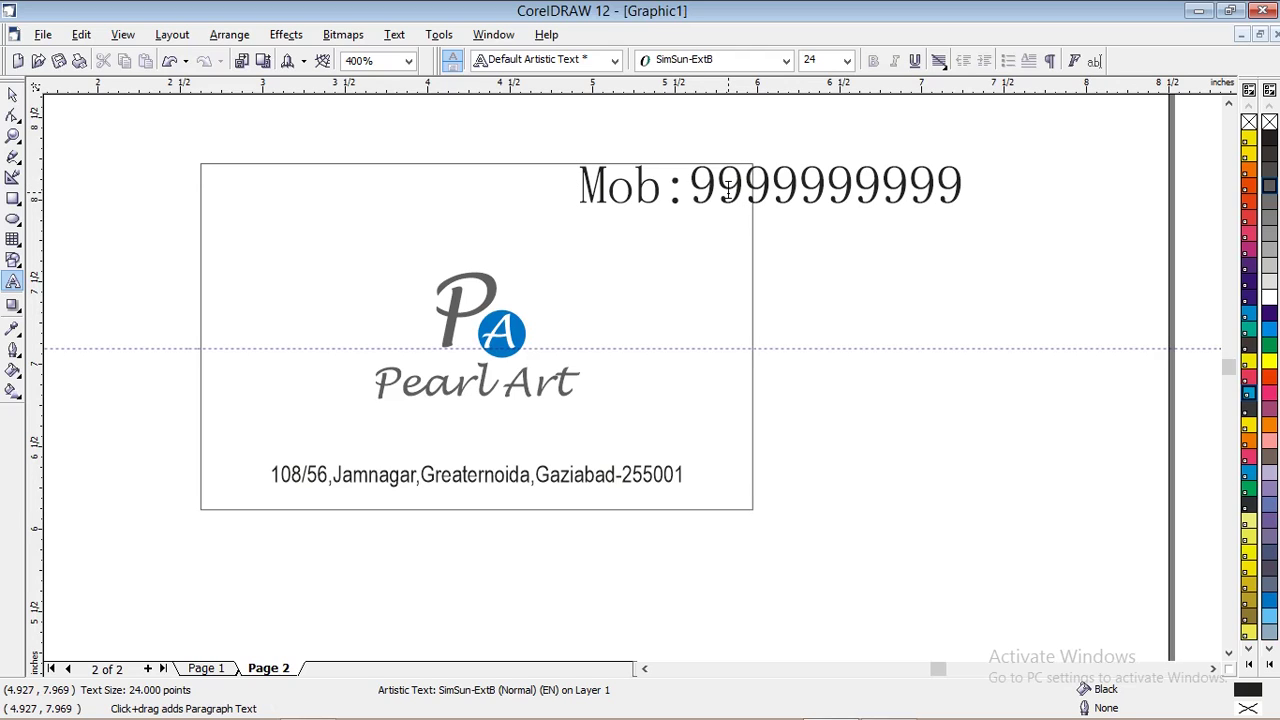
key("ctrl+space")
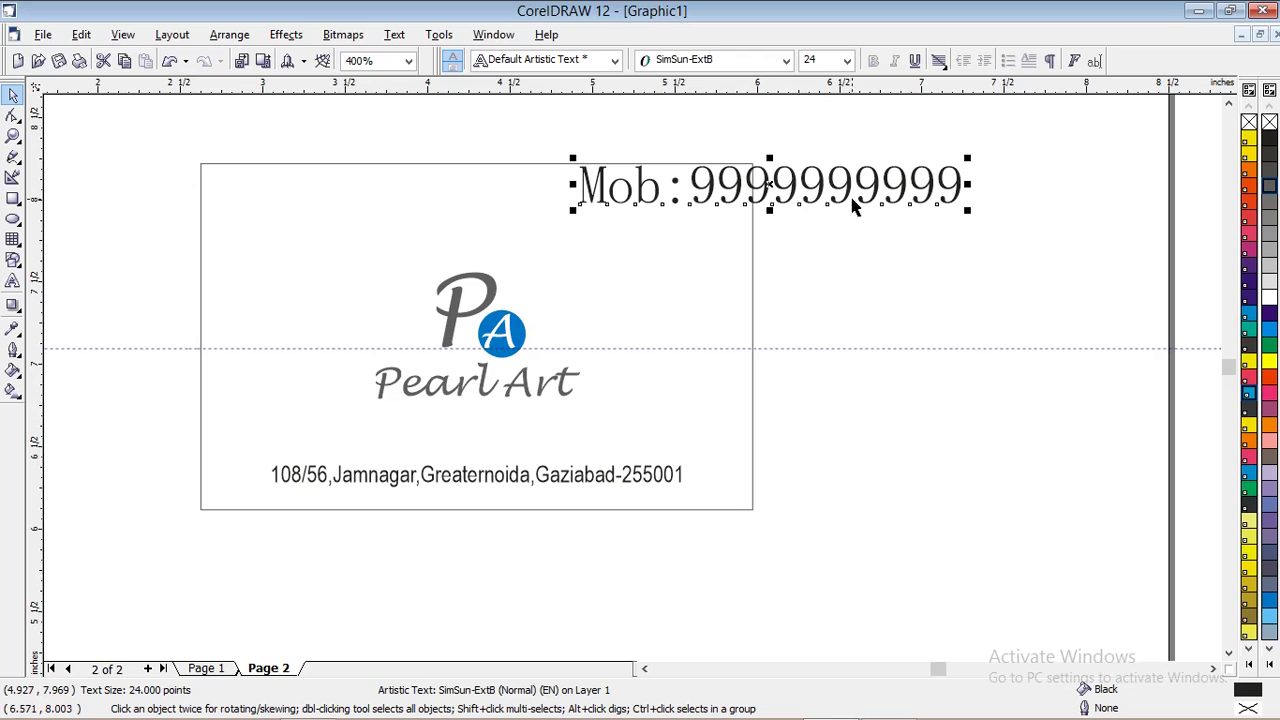
Make the mobile number 10 pt Arial Narrow and fit it into the card's top-right corner
left_click(787, 62)
left_click(737, 91)
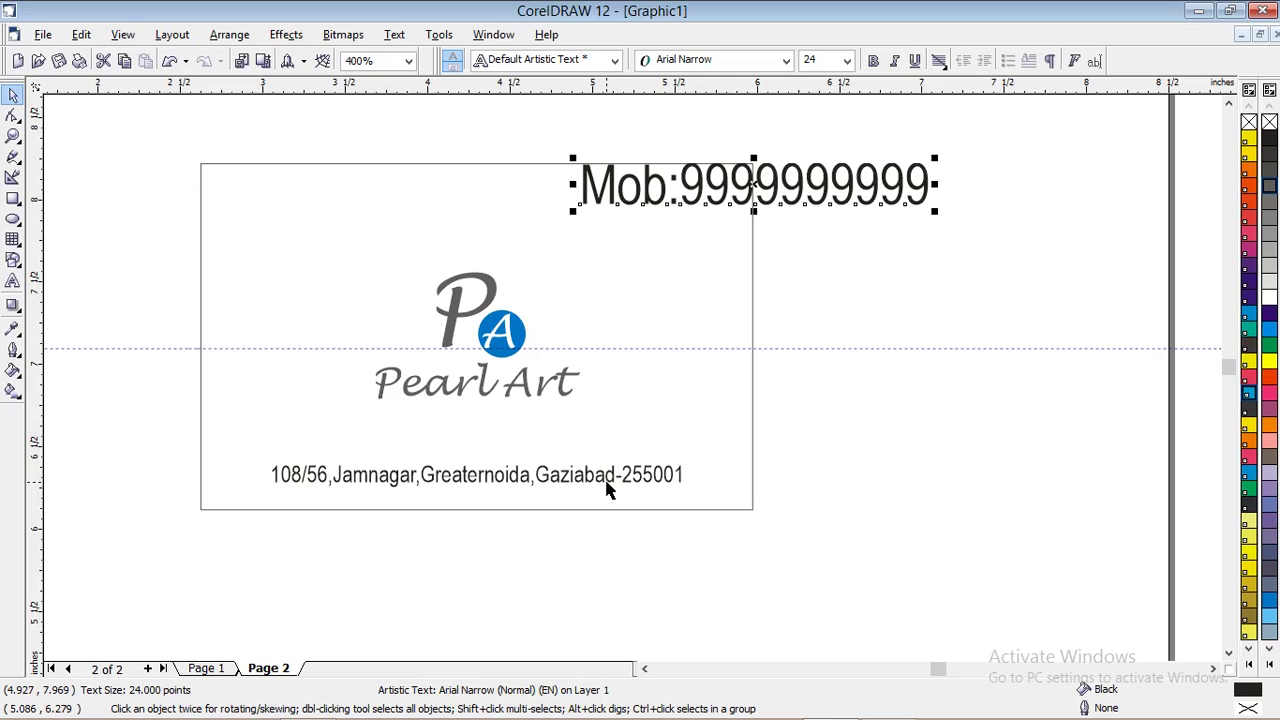
left_click(847, 61)
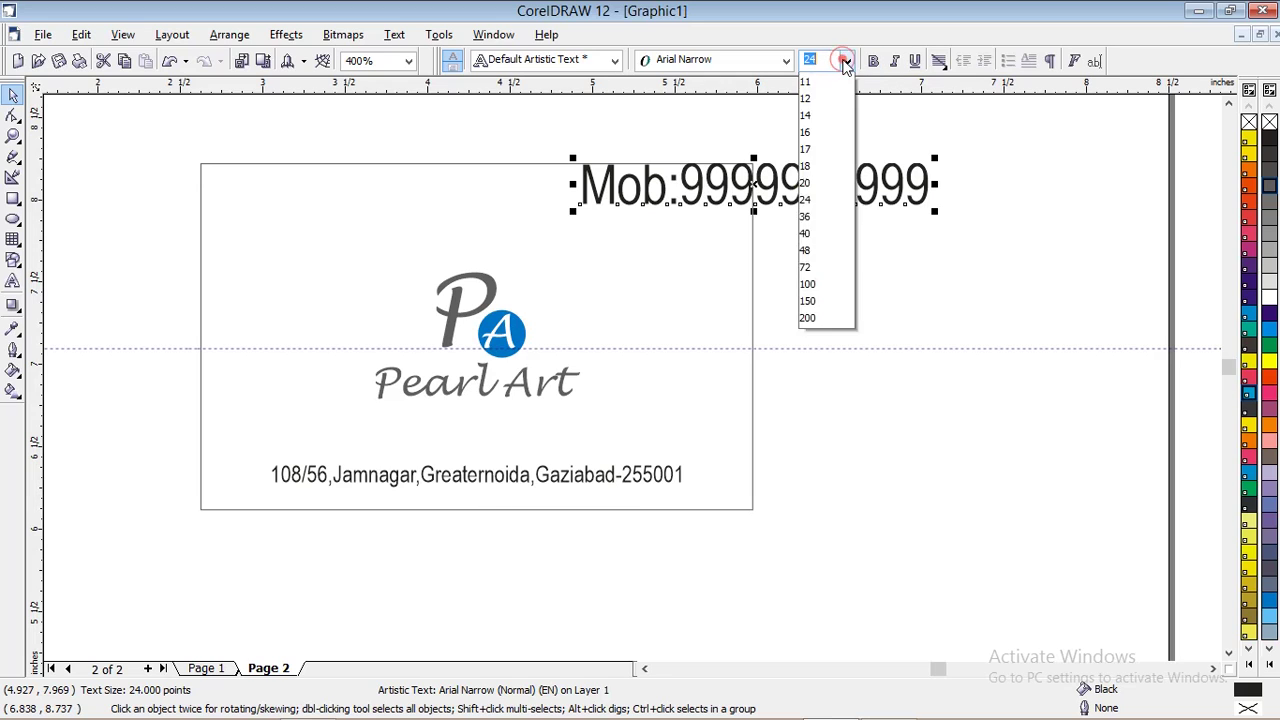
left_click(826, 156)
left_click_drag(674, 195, 679, 192)
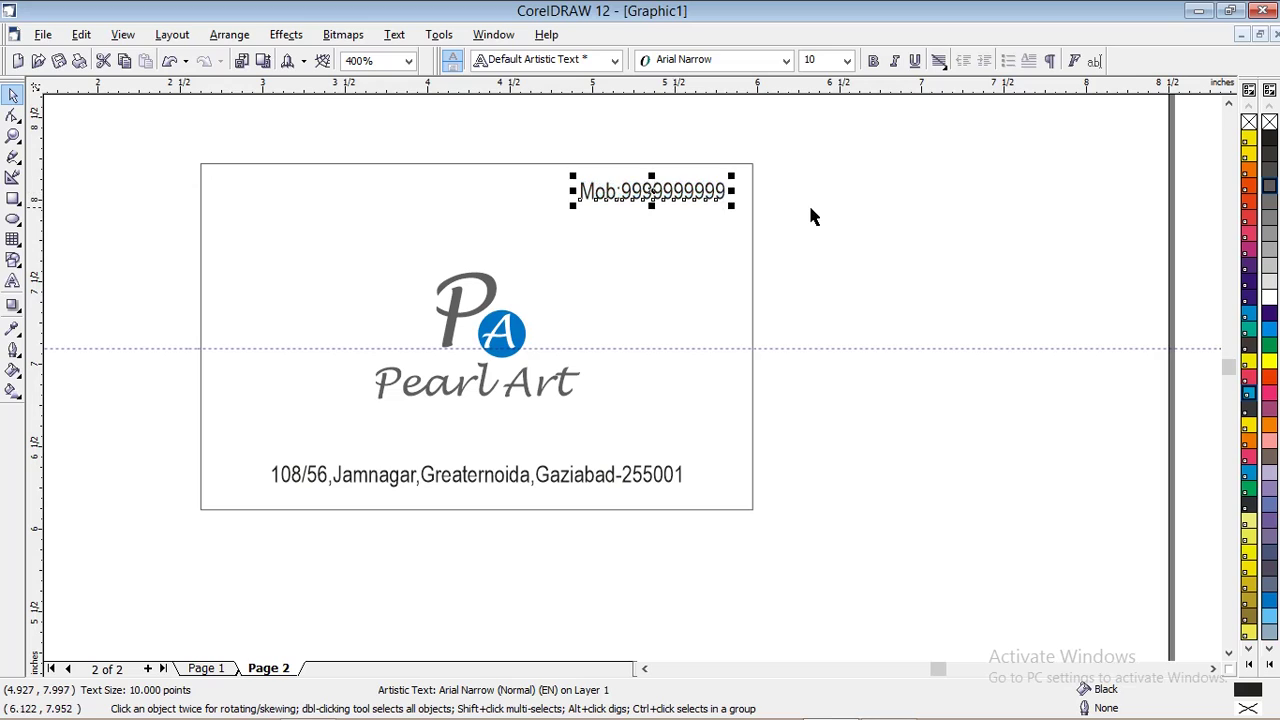
left_click(817, 213)
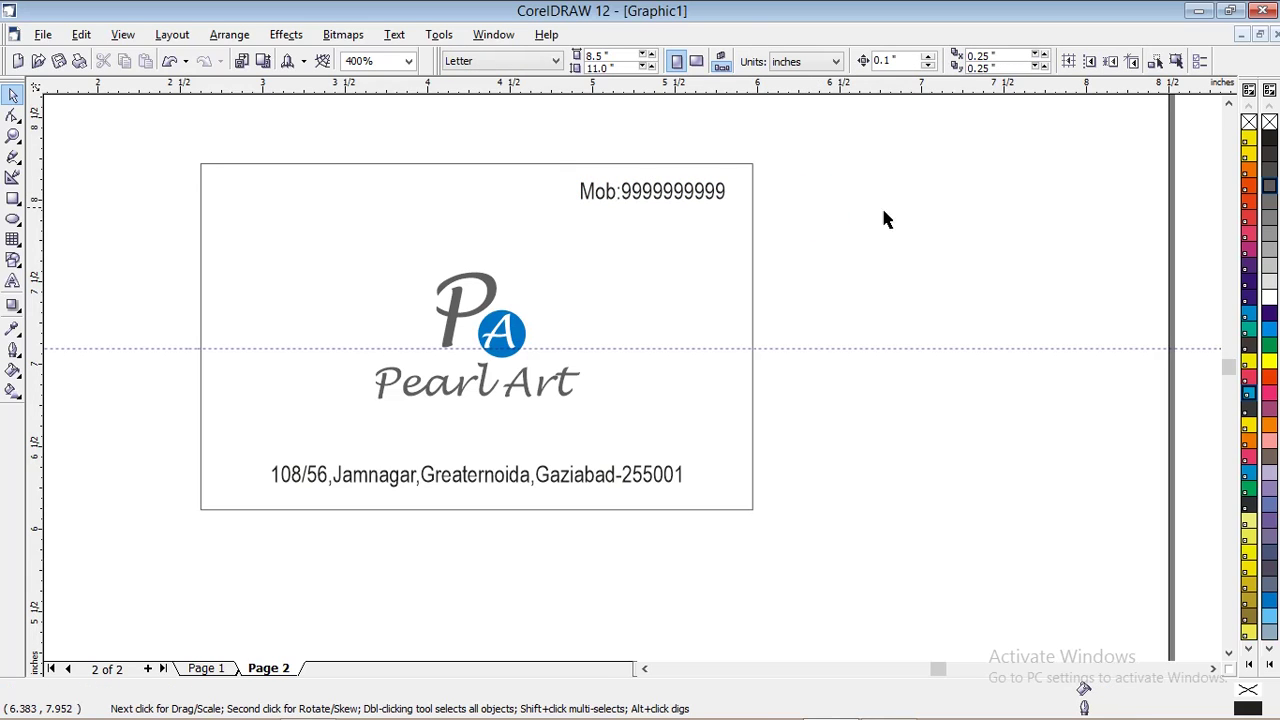
Draw a tall thin rectangle at the card's left edge and place a copy at the right edge
scroll(930, 229, "up", 1)
scroll(978, 265, "down", 2)
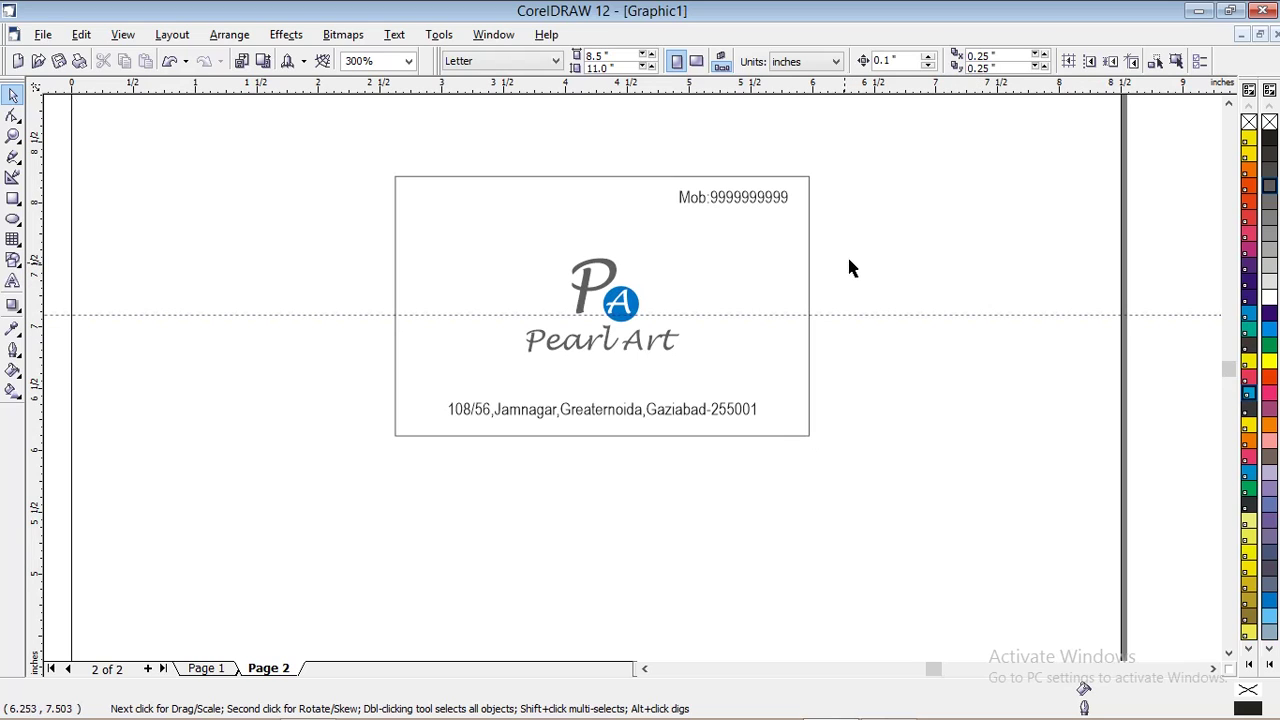
left_click(13, 198)
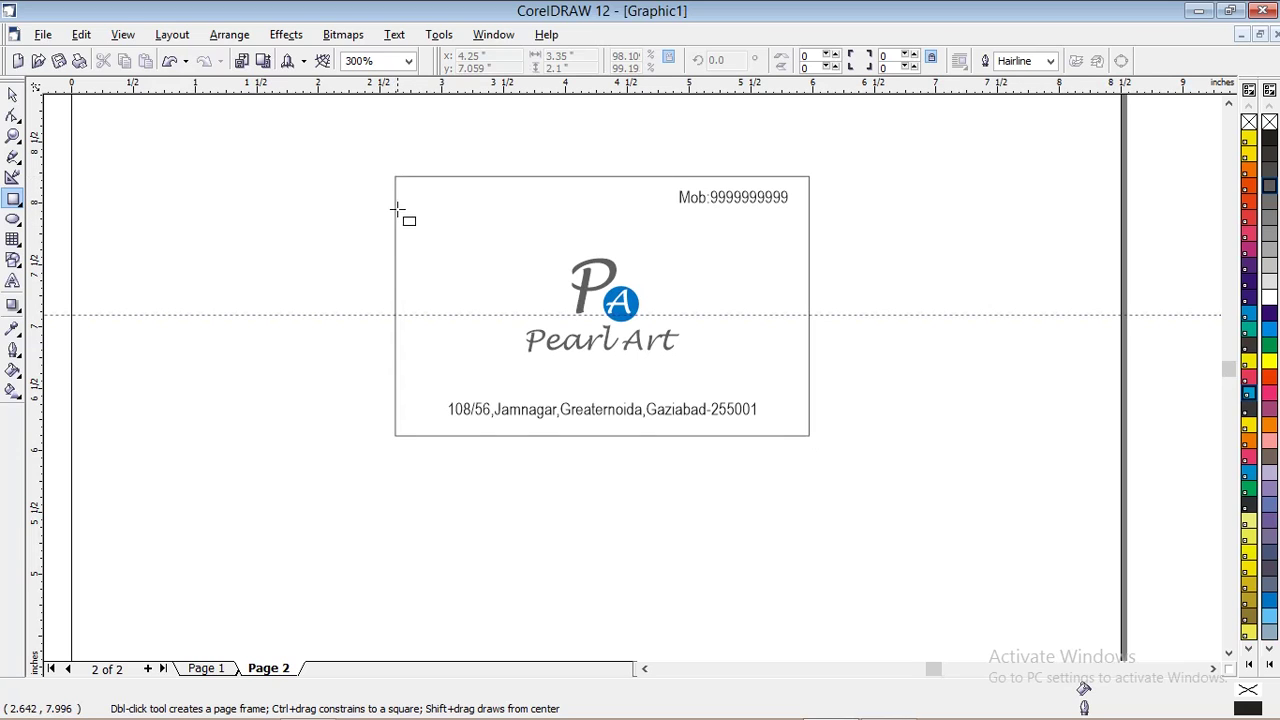
left_click_drag(395, 237, 433, 384)
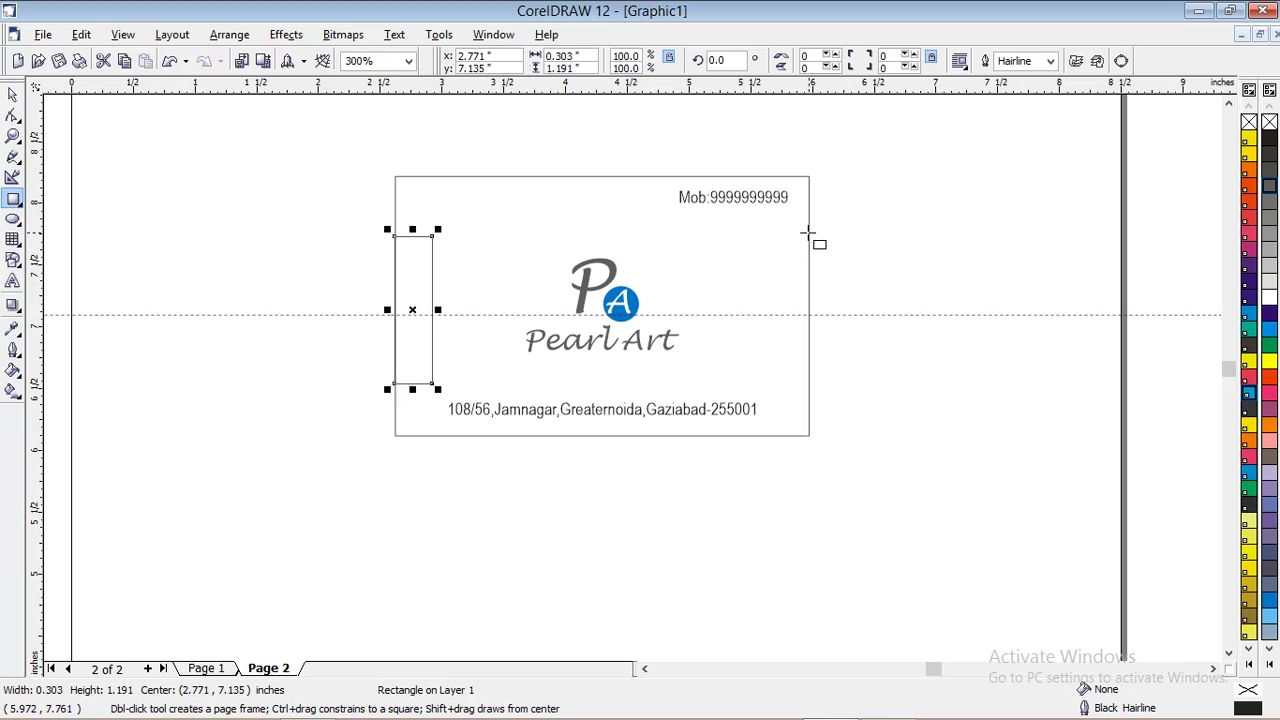
left_click(15, 93)
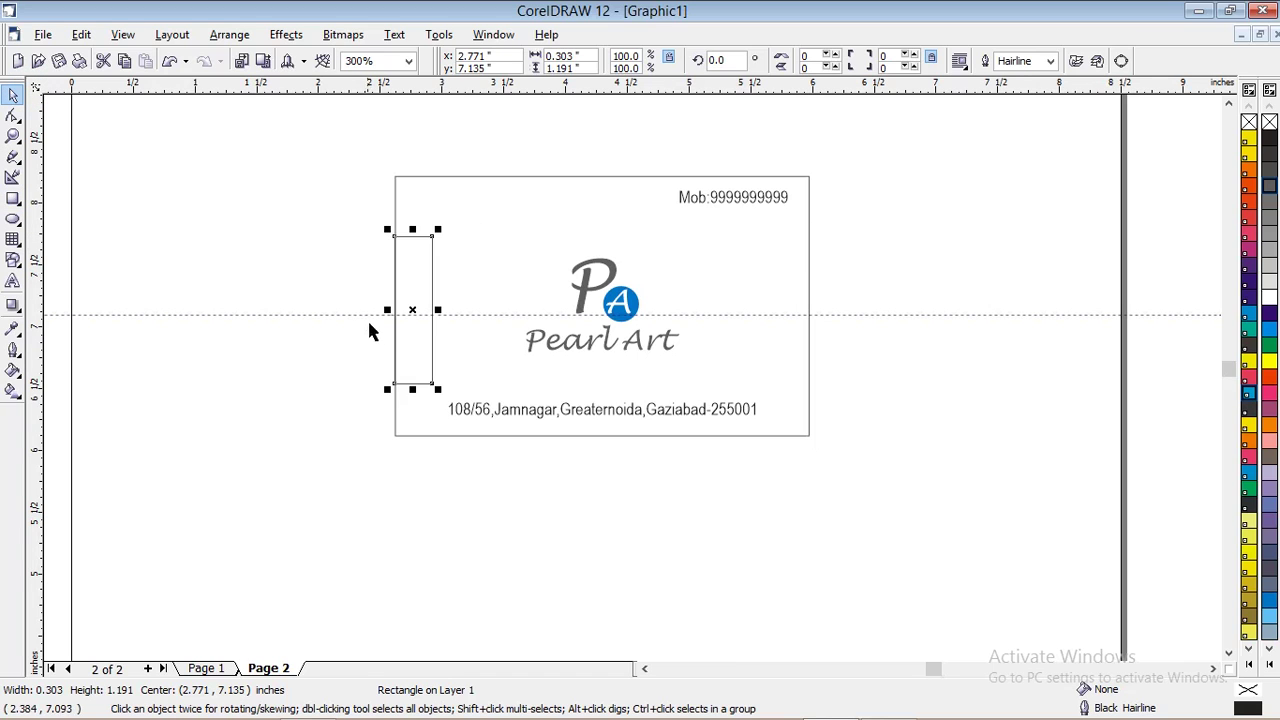
left_click_drag(410, 385, 788, 390)
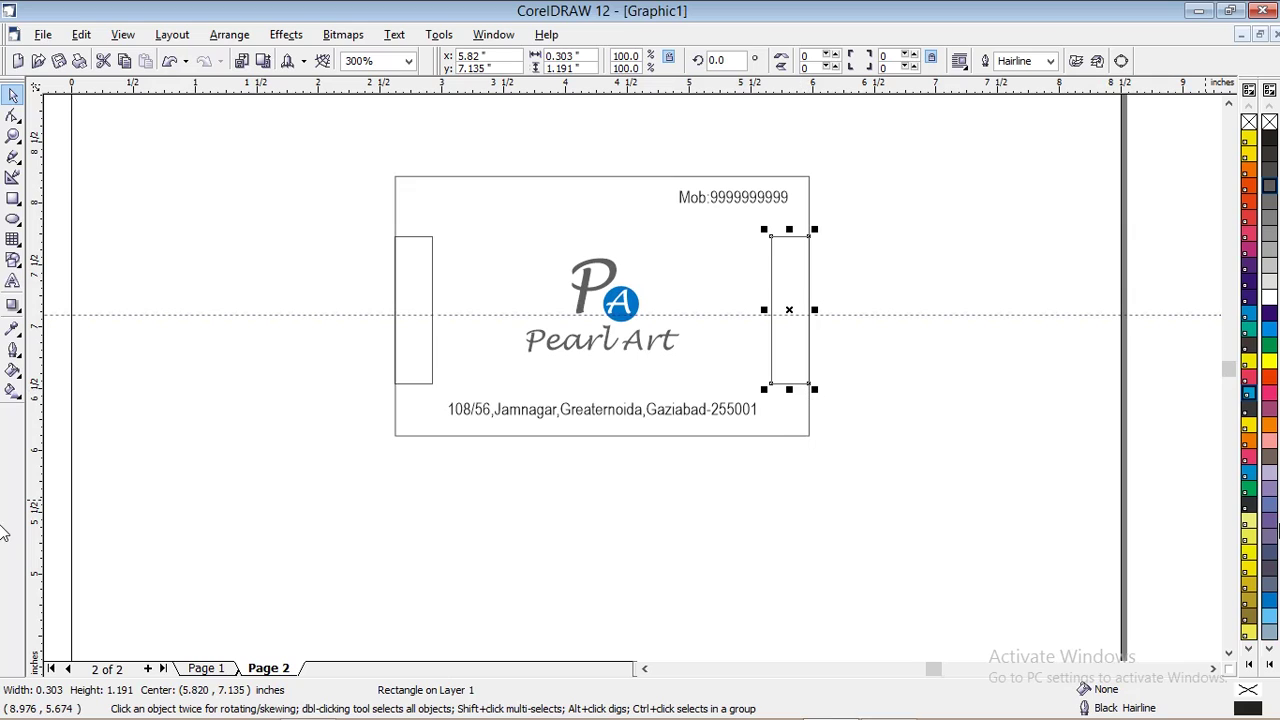
Fill the right bar PANTONE Process Cyan C and the left bar 70% Black, with no outlines
left_click(1249, 396)
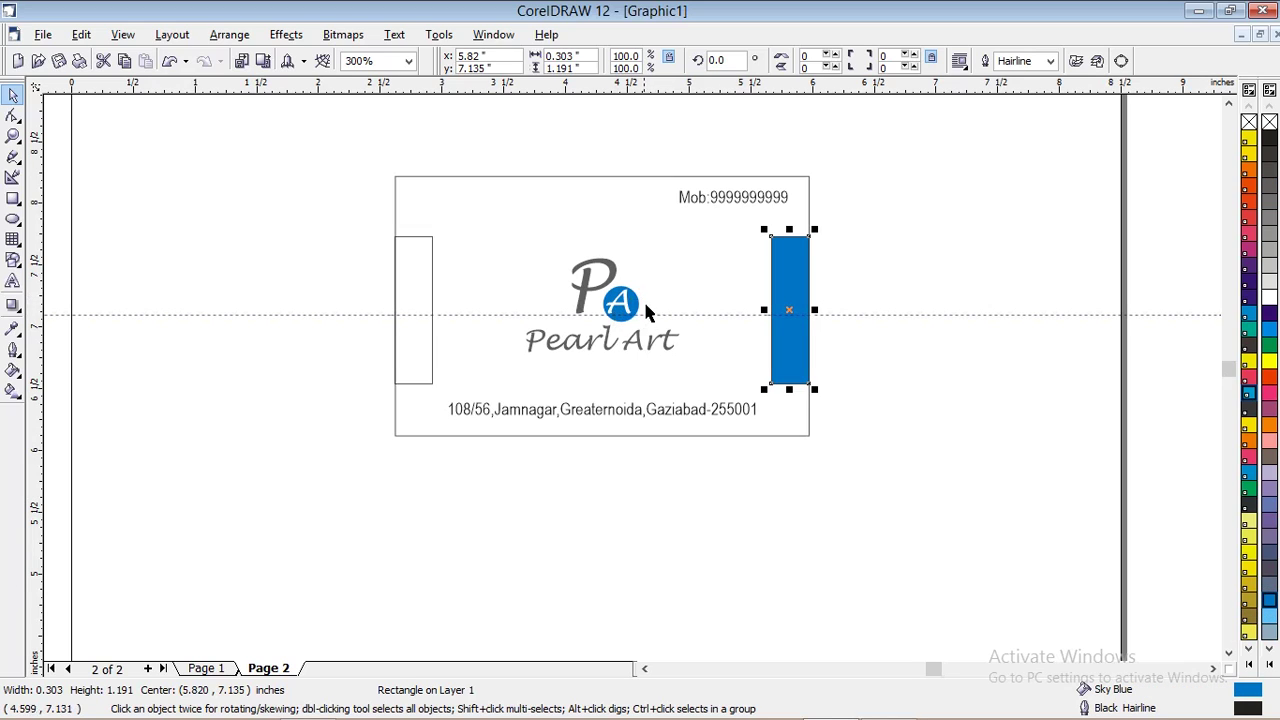
left_click(431, 300)
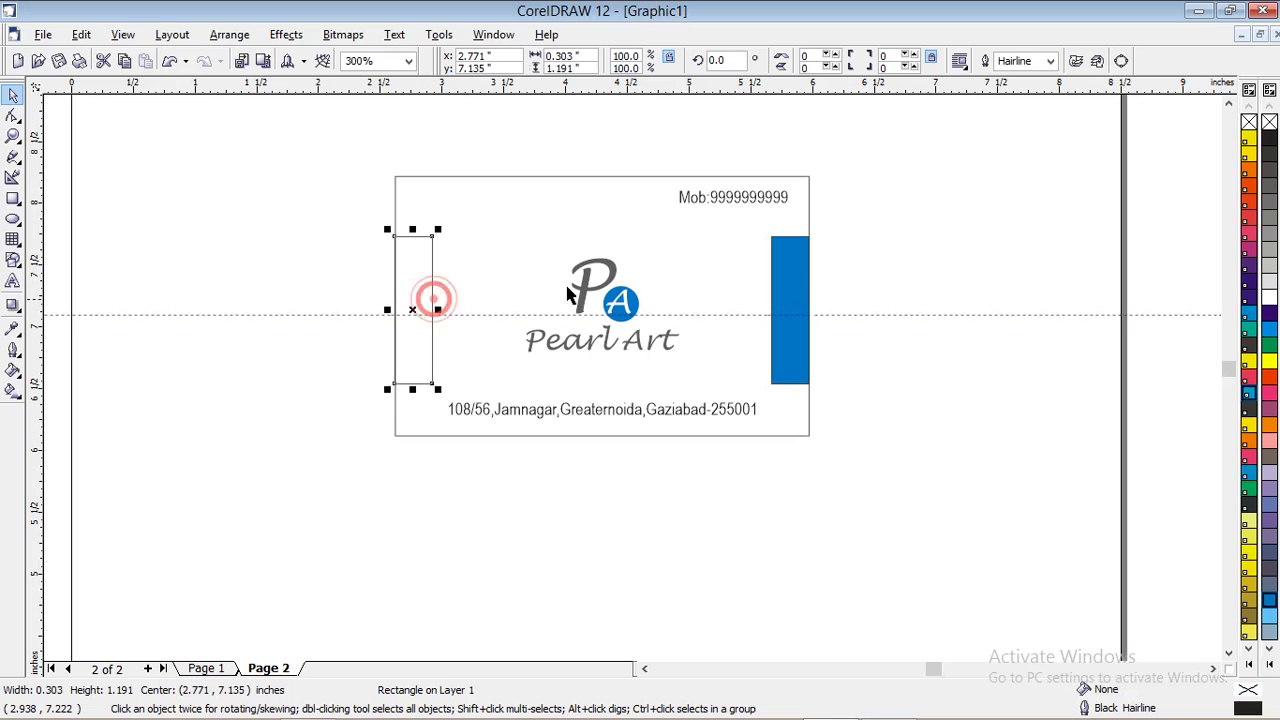
left_click(1269, 188)
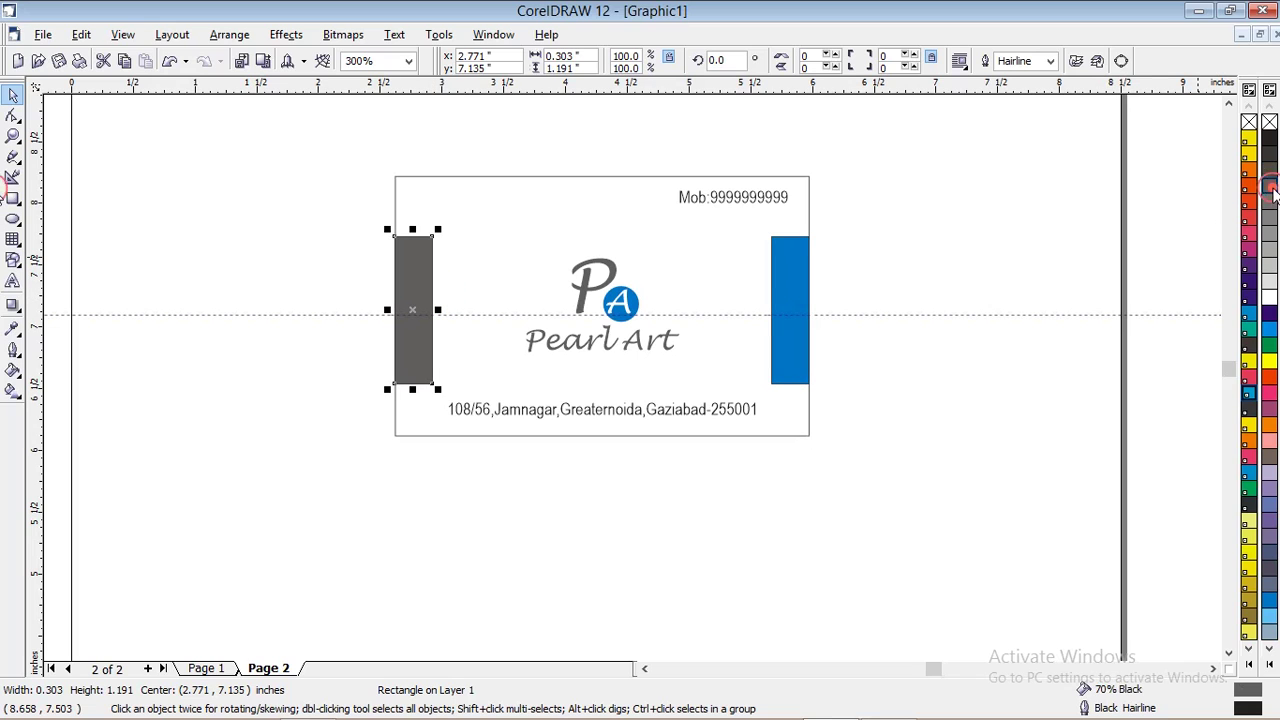
left_click(918, 259)
left_click(792, 275)
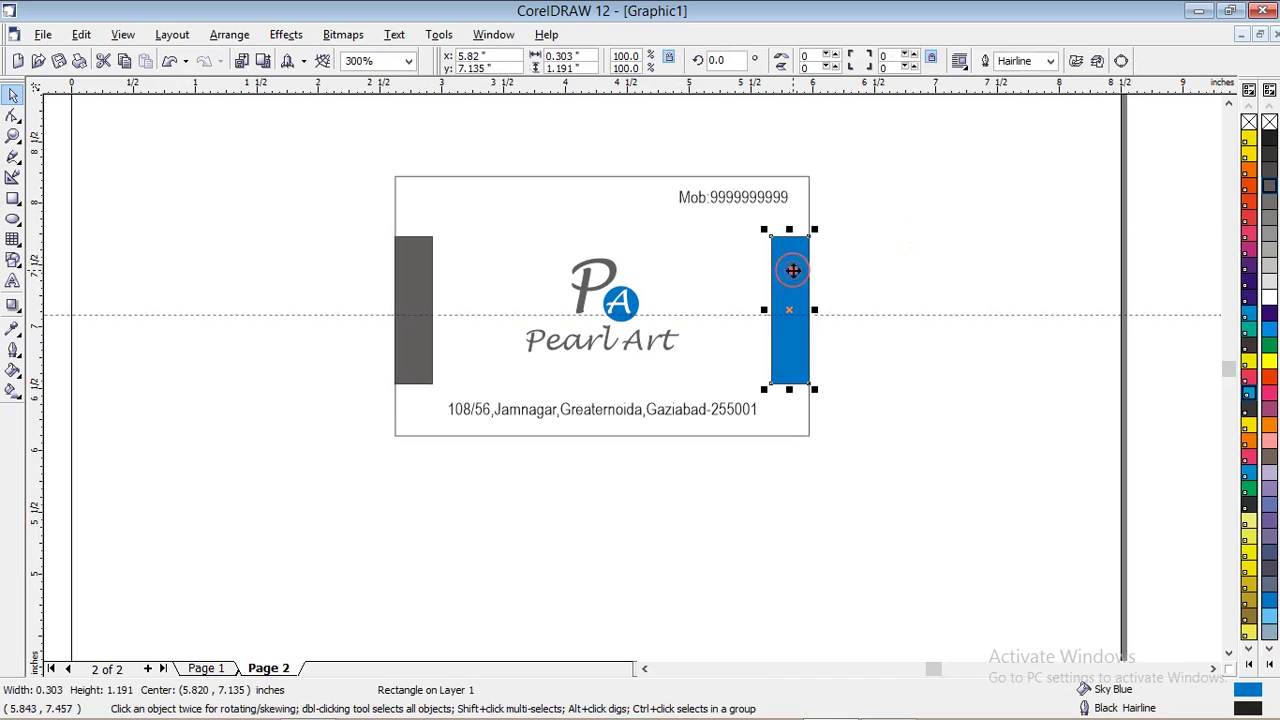
left_click(414, 271, "shift")
left_click(13, 349)
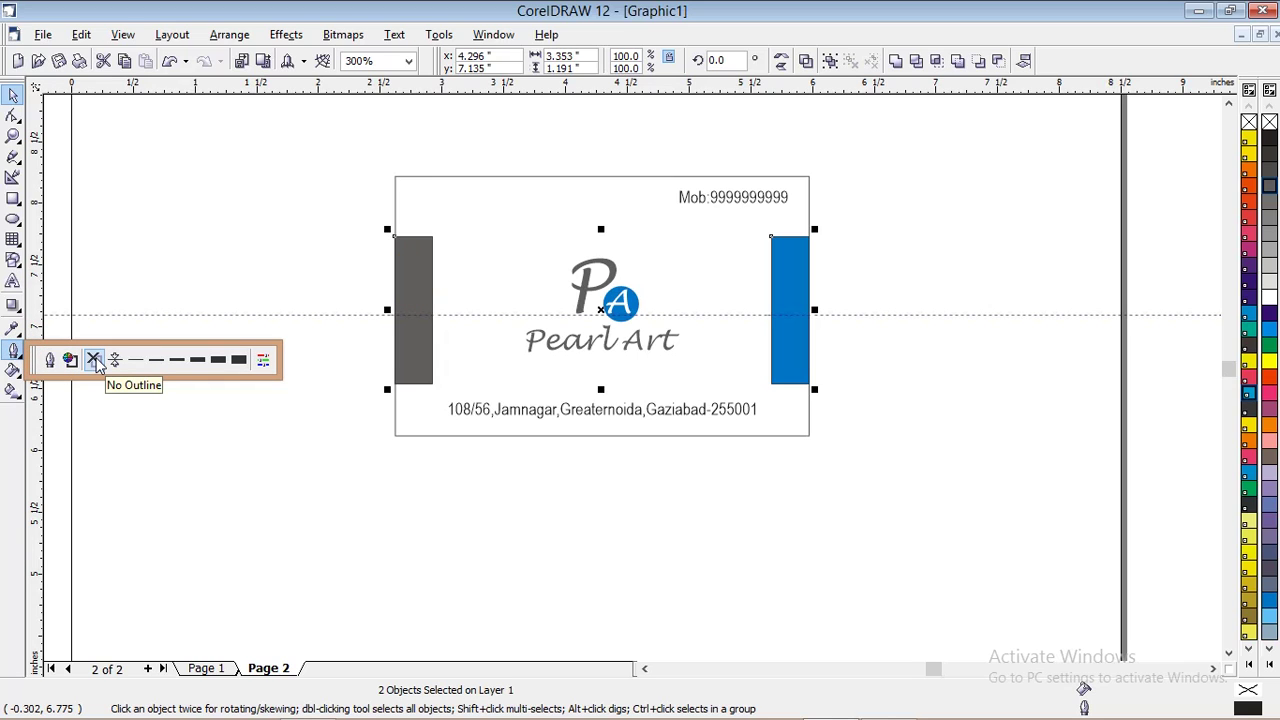
left_click(94, 361)
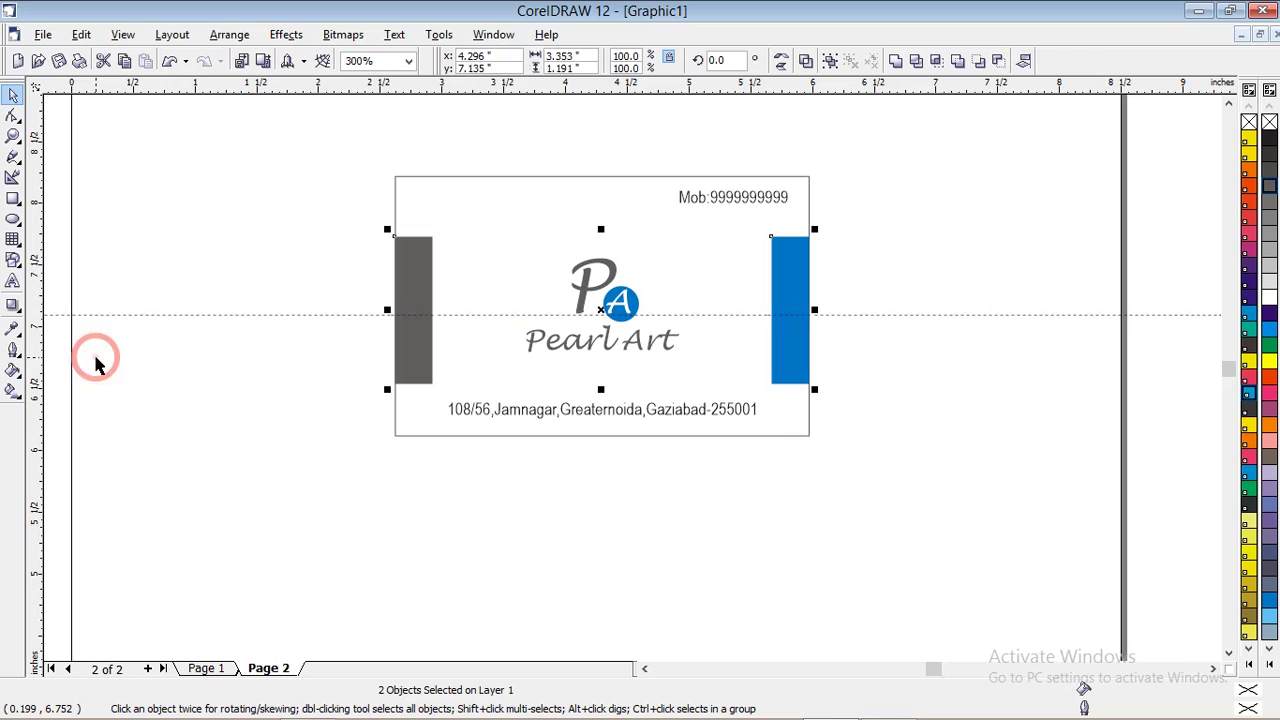
left_click(208, 365)
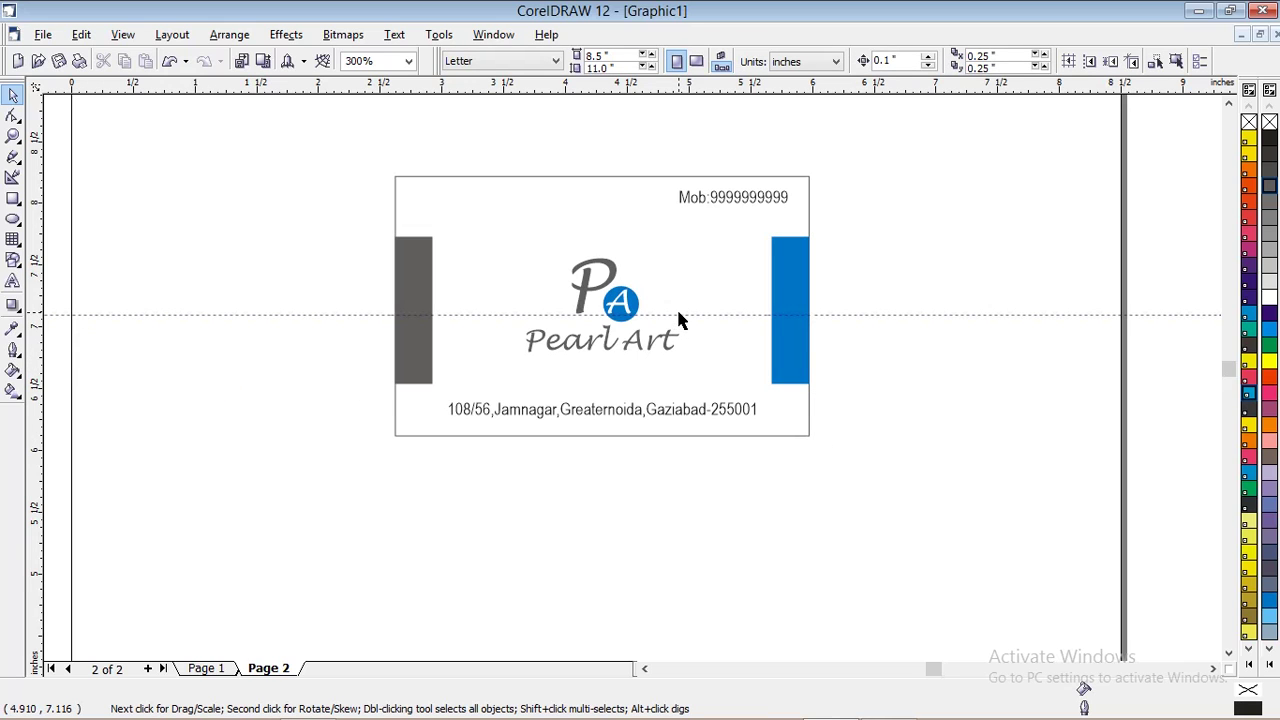
Select the dashed horizontal guideline crossing the card and delete it
scroll(720, 297, "down", 1)
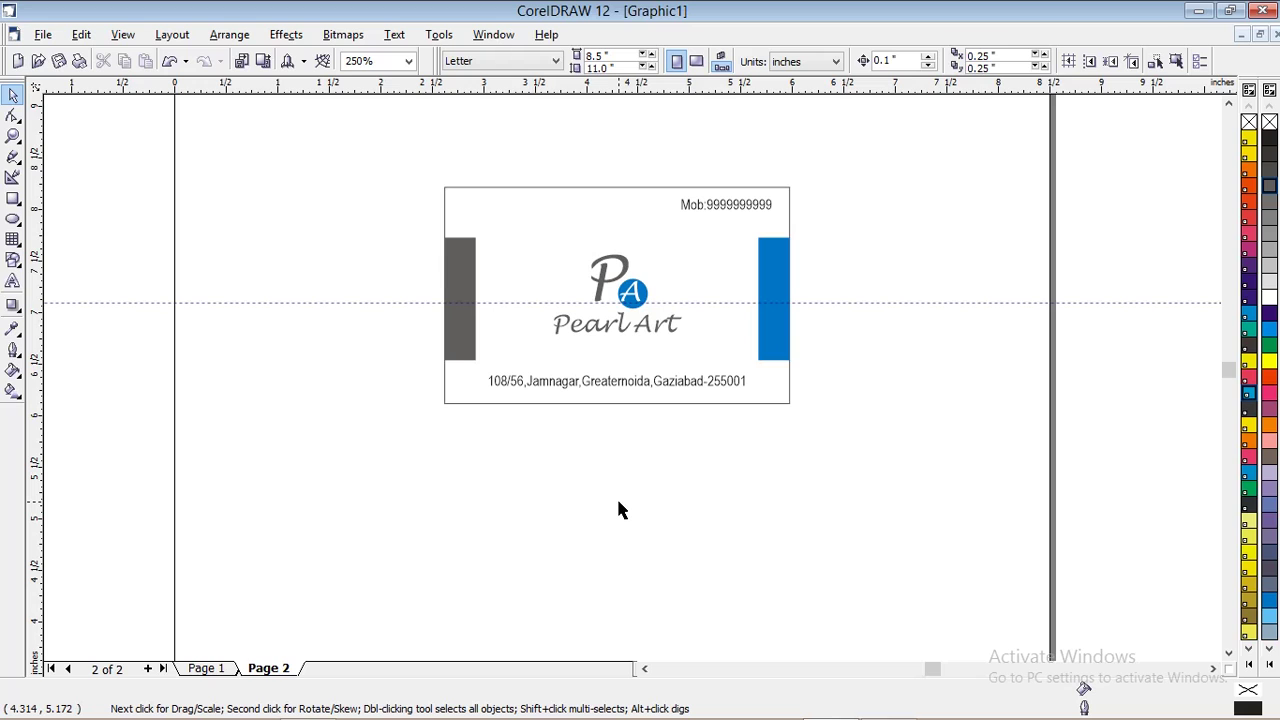
left_click(860, 303)
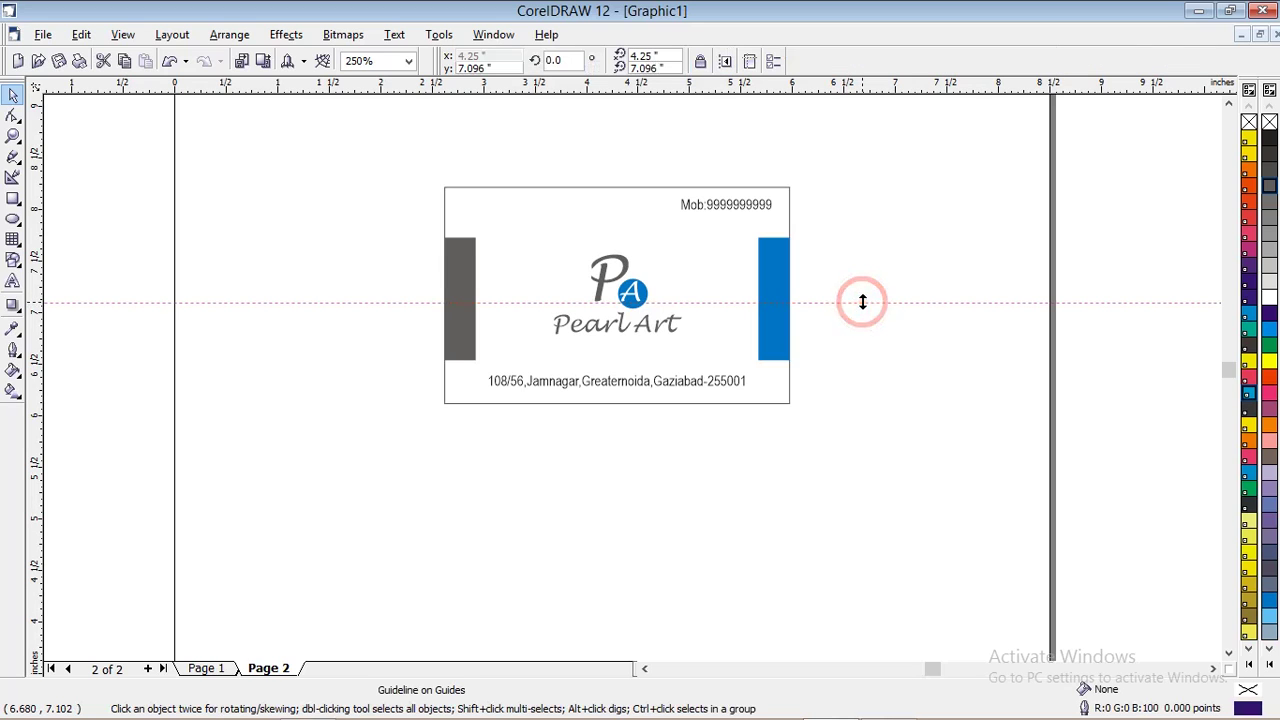
left_click_drag(860, 303, 871, 89)
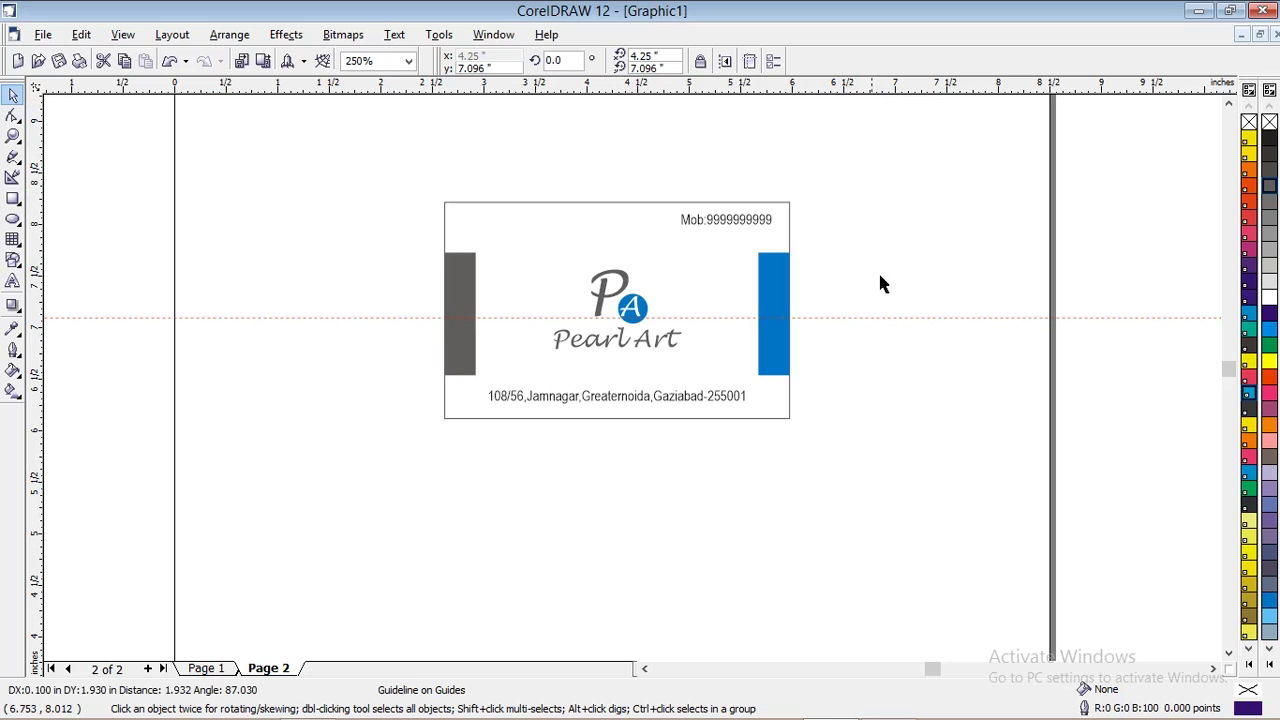
left_click_drag(873, 317, 862, 107)
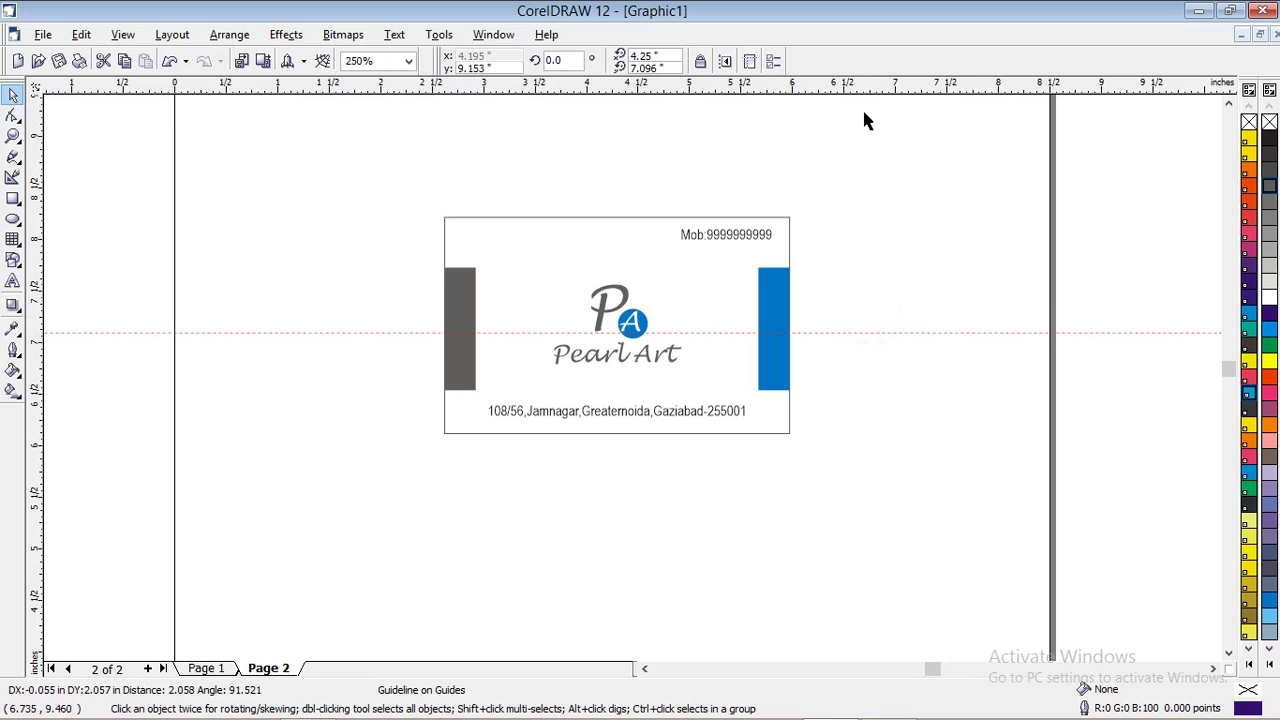
left_click(843, 336)
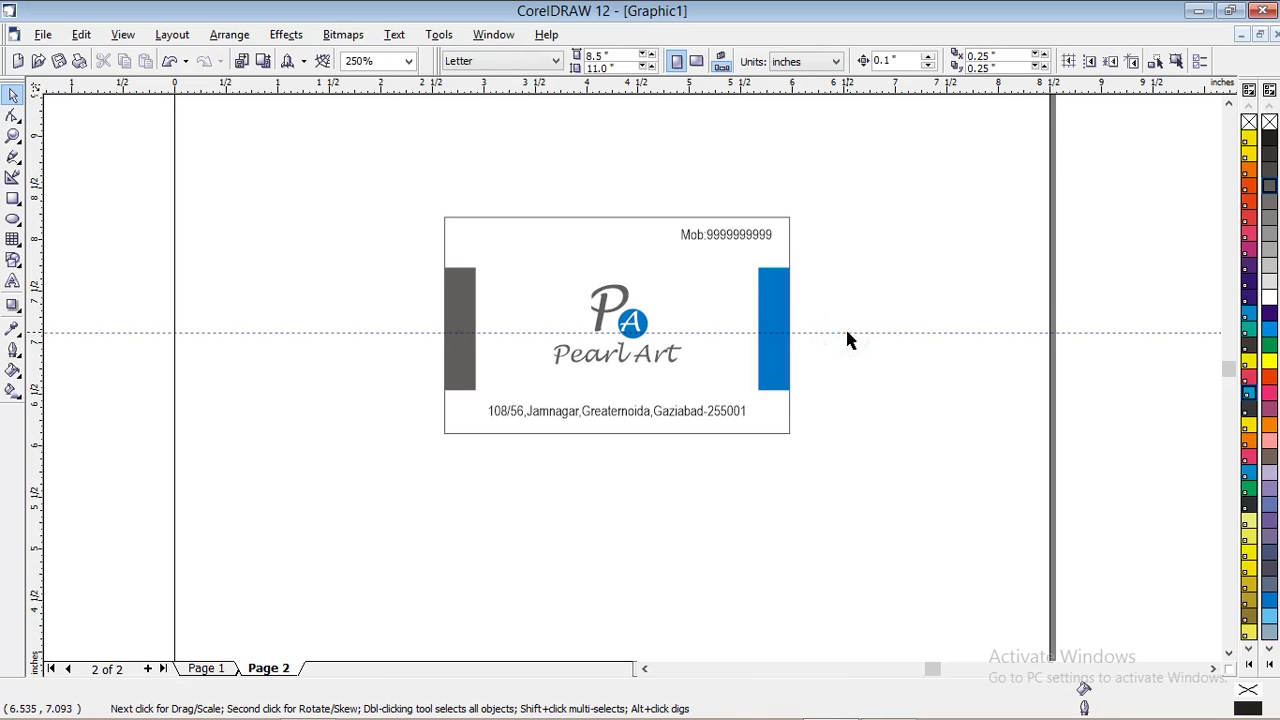
left_click(846, 332)
left_click(847, 332)
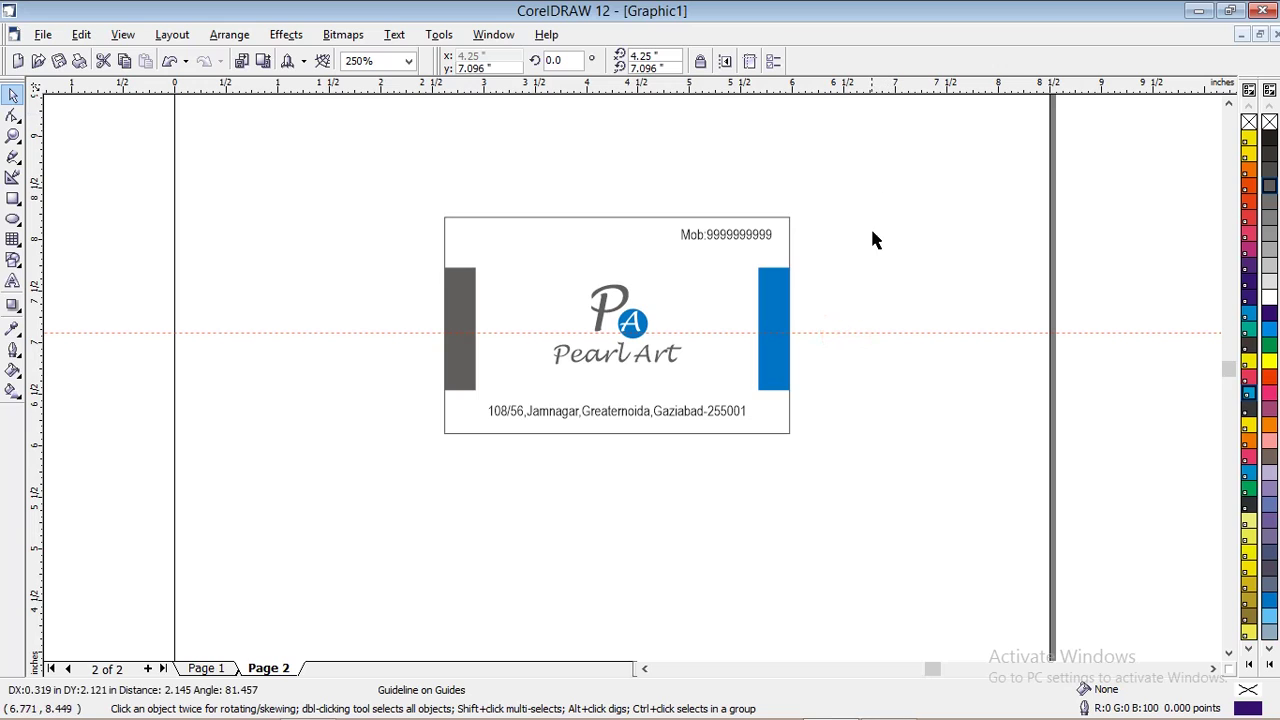
left_click(860, 332)
left_click(878, 330)
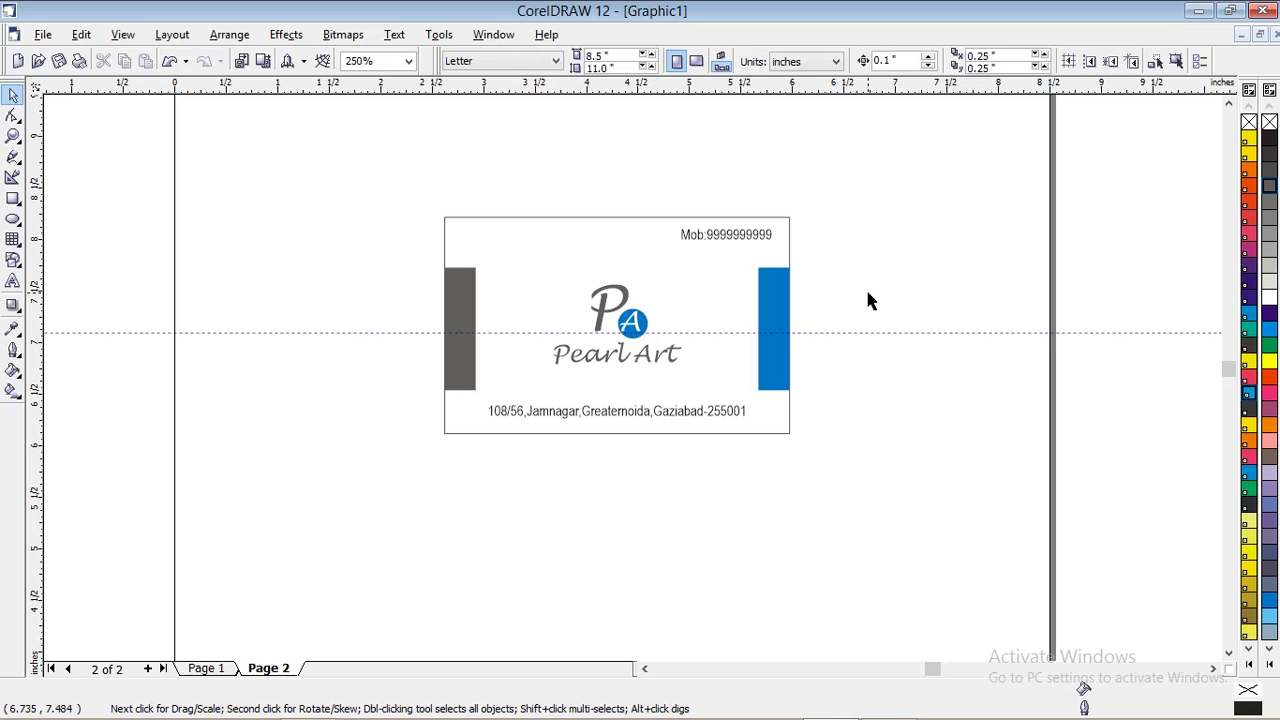
left_click(876, 331)
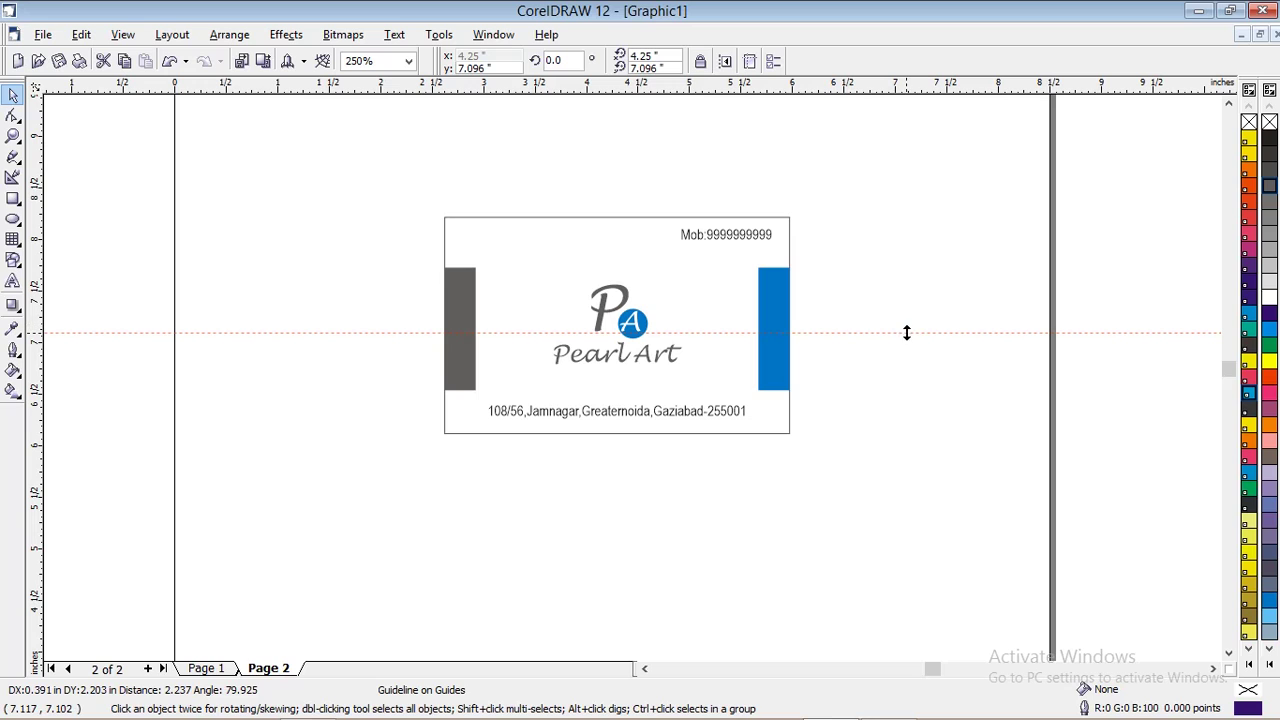
left_click(907, 333)
key("Delete")
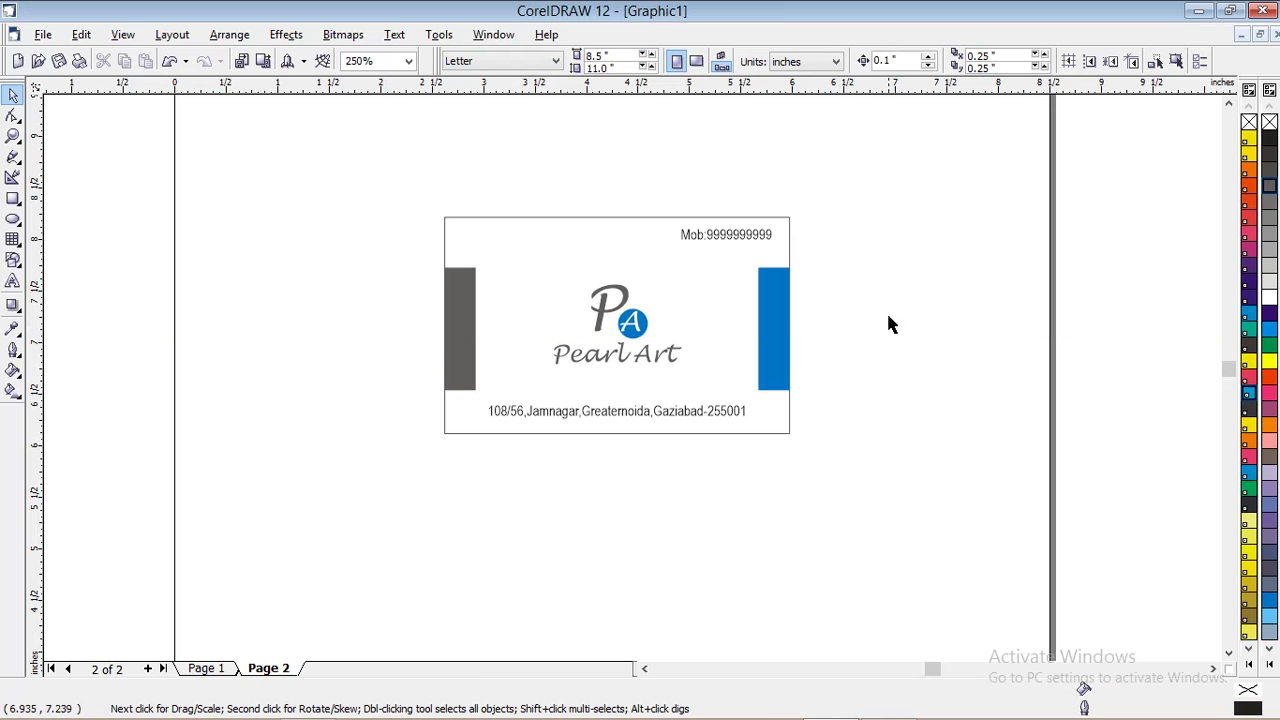
scroll(830, 400, "down", 1)
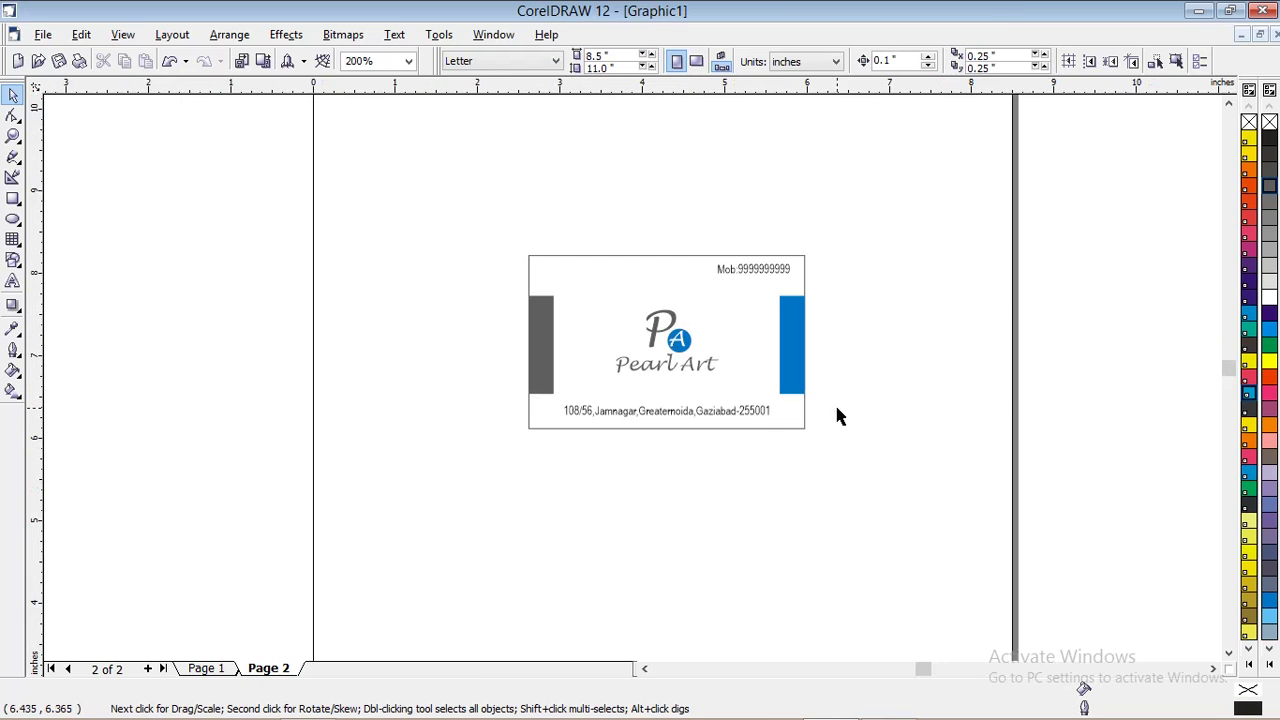
left_click(200, 668)
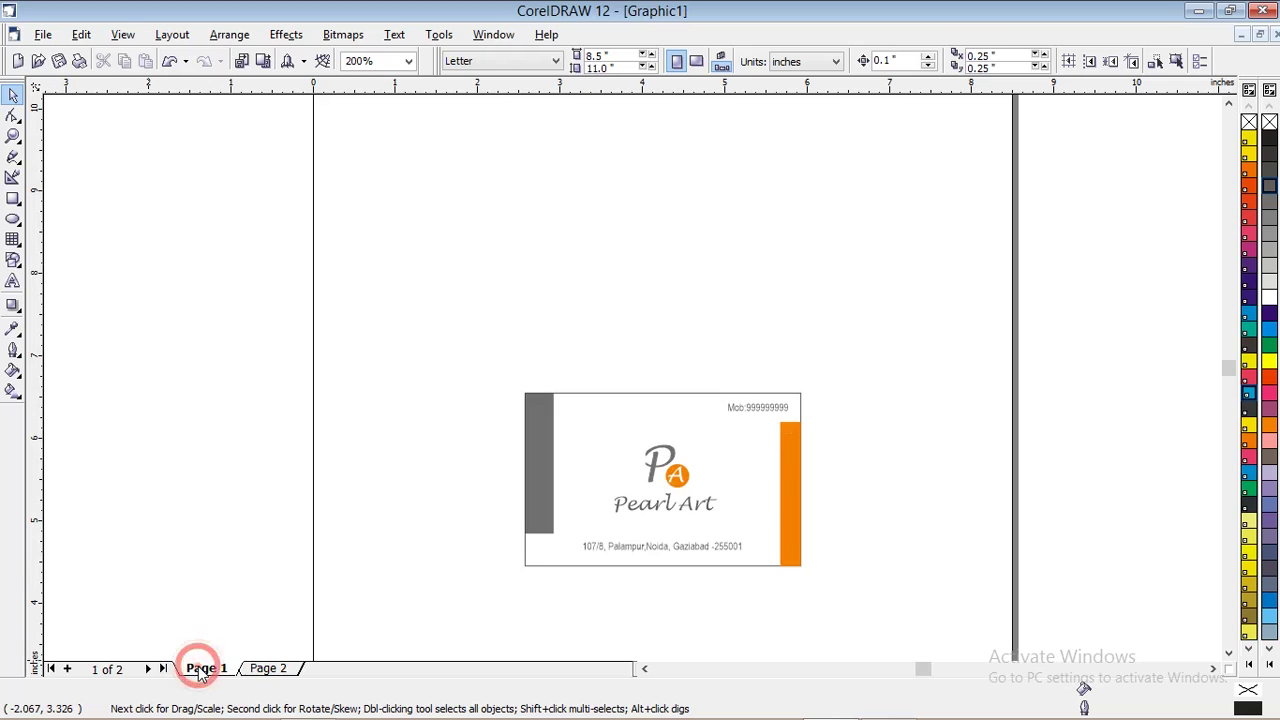
left_click(257, 669)
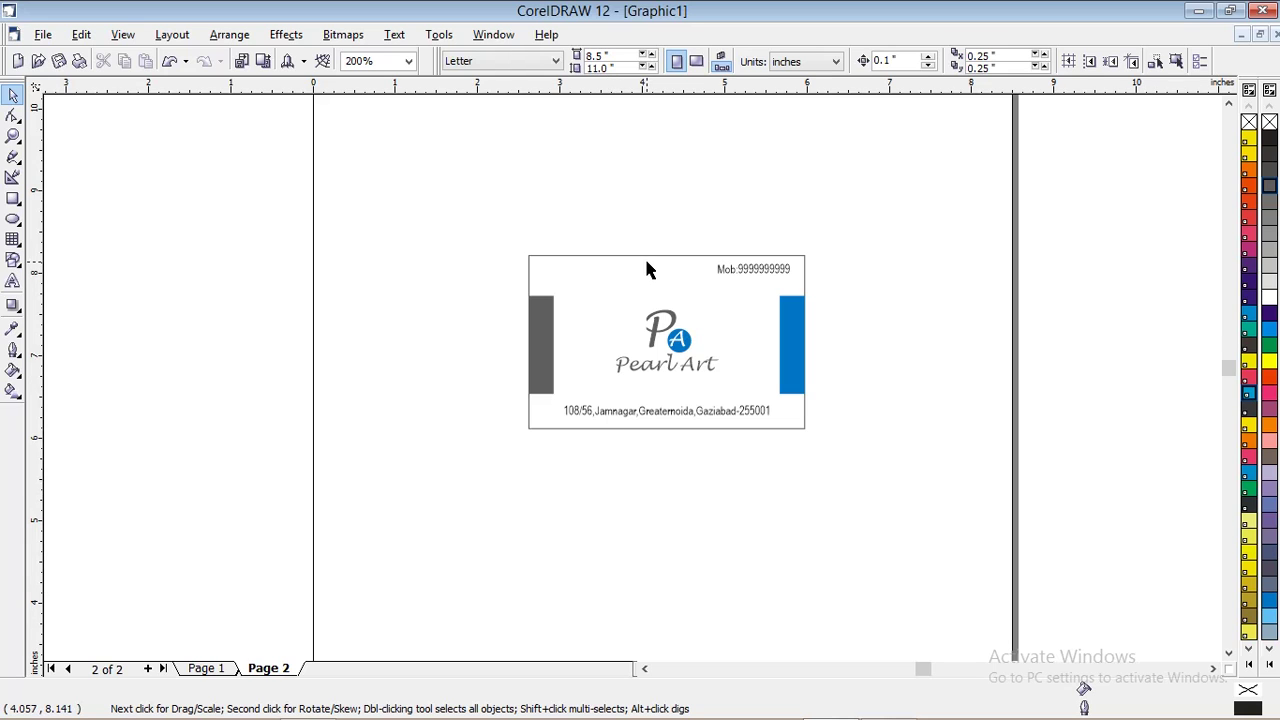
scroll(644, 256, "down", 1)
scroll(646, 268, "up", 1)
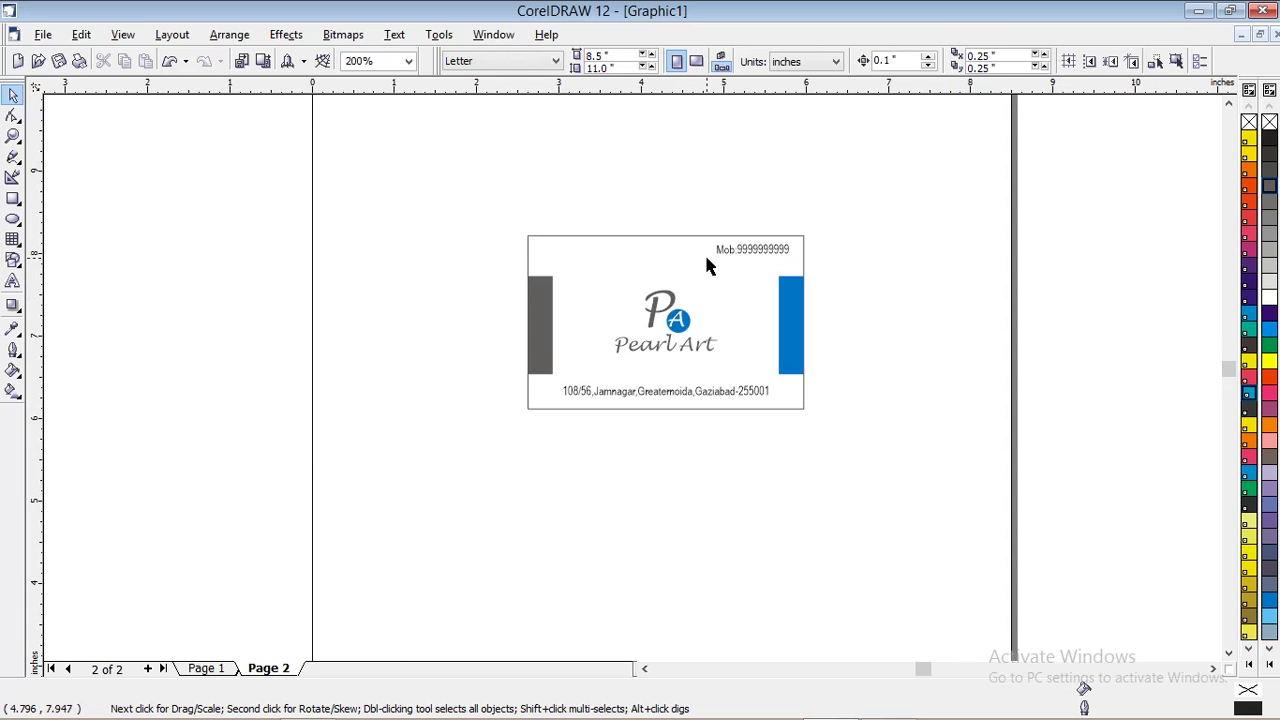